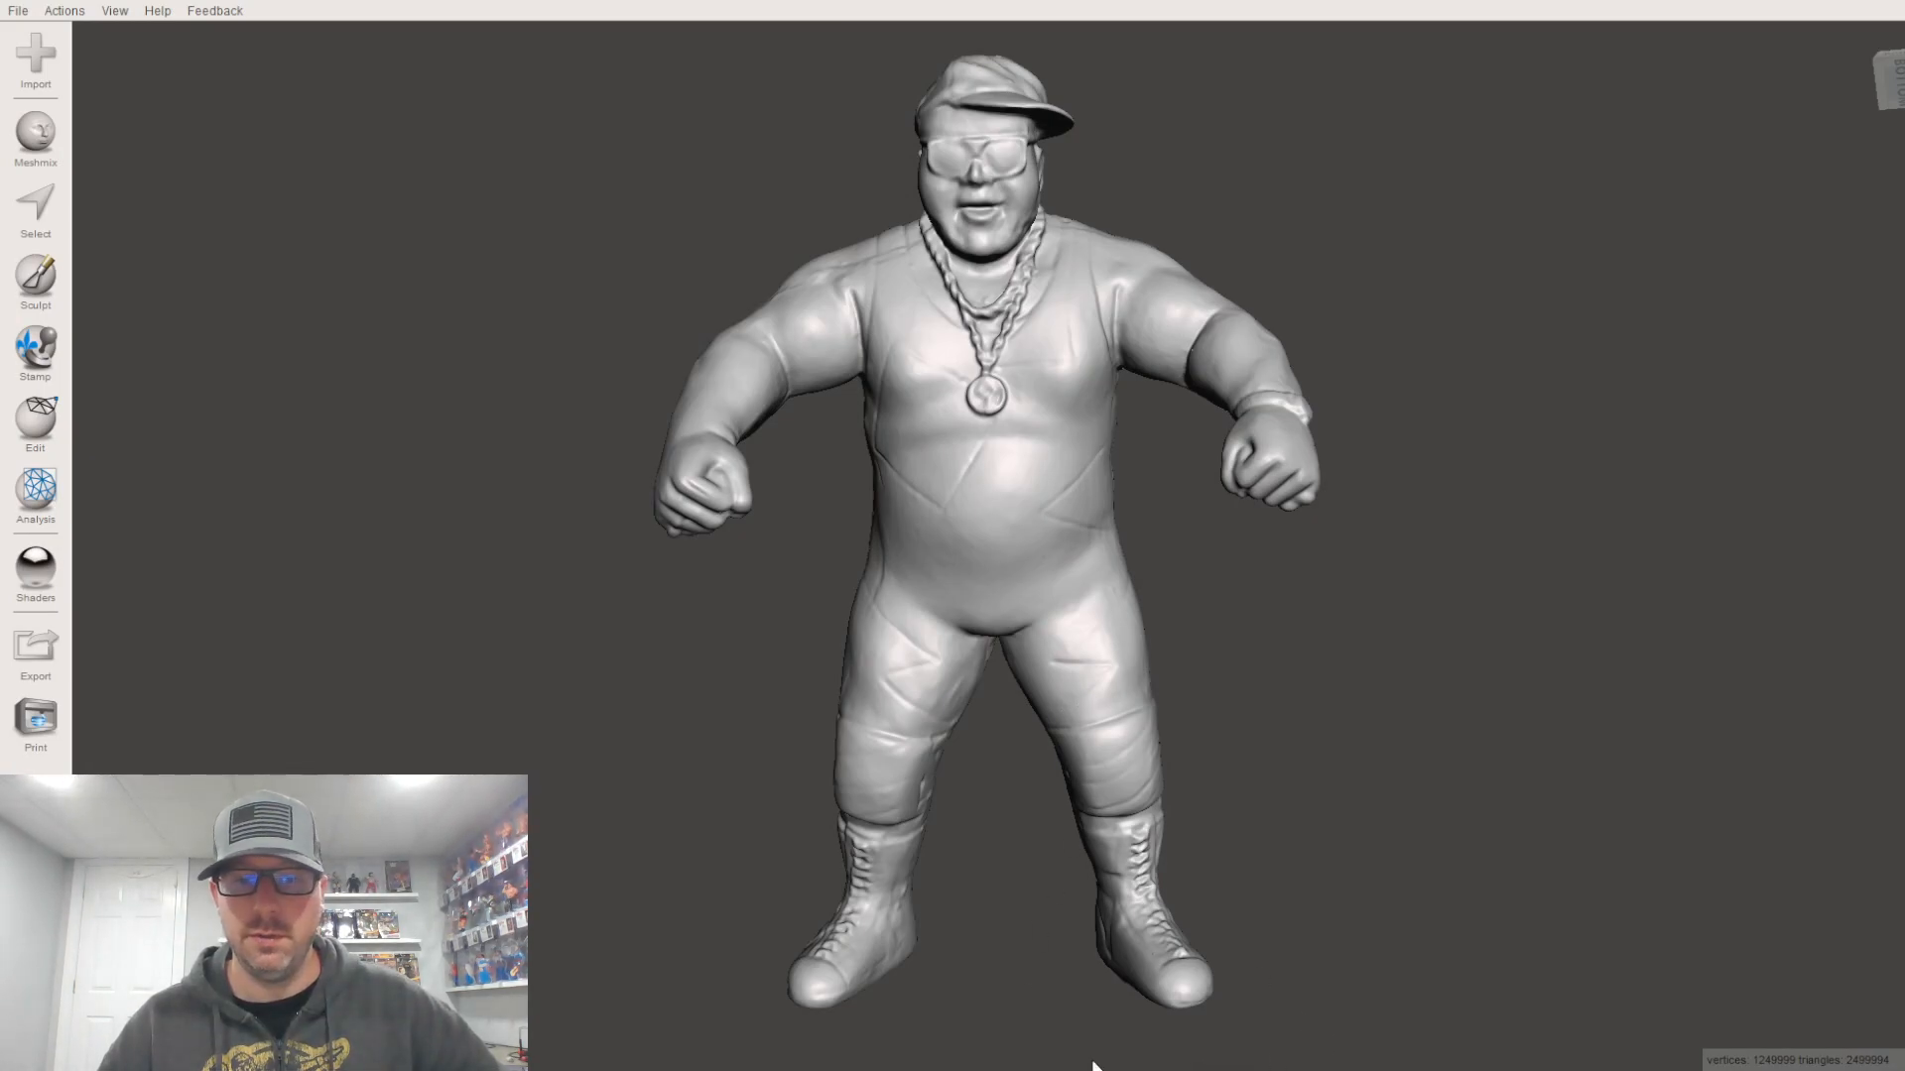
Step: Set up sculpting with the RobustSmooth brush at size 25
{"action": "right_click_drag", "start_coordinate": [1066, 536], "coordinate": [1085, 502]}
{"action": "scroll", "coordinate": [1077, 535], "scroll_direction": "up", "scroll_amount": 6}
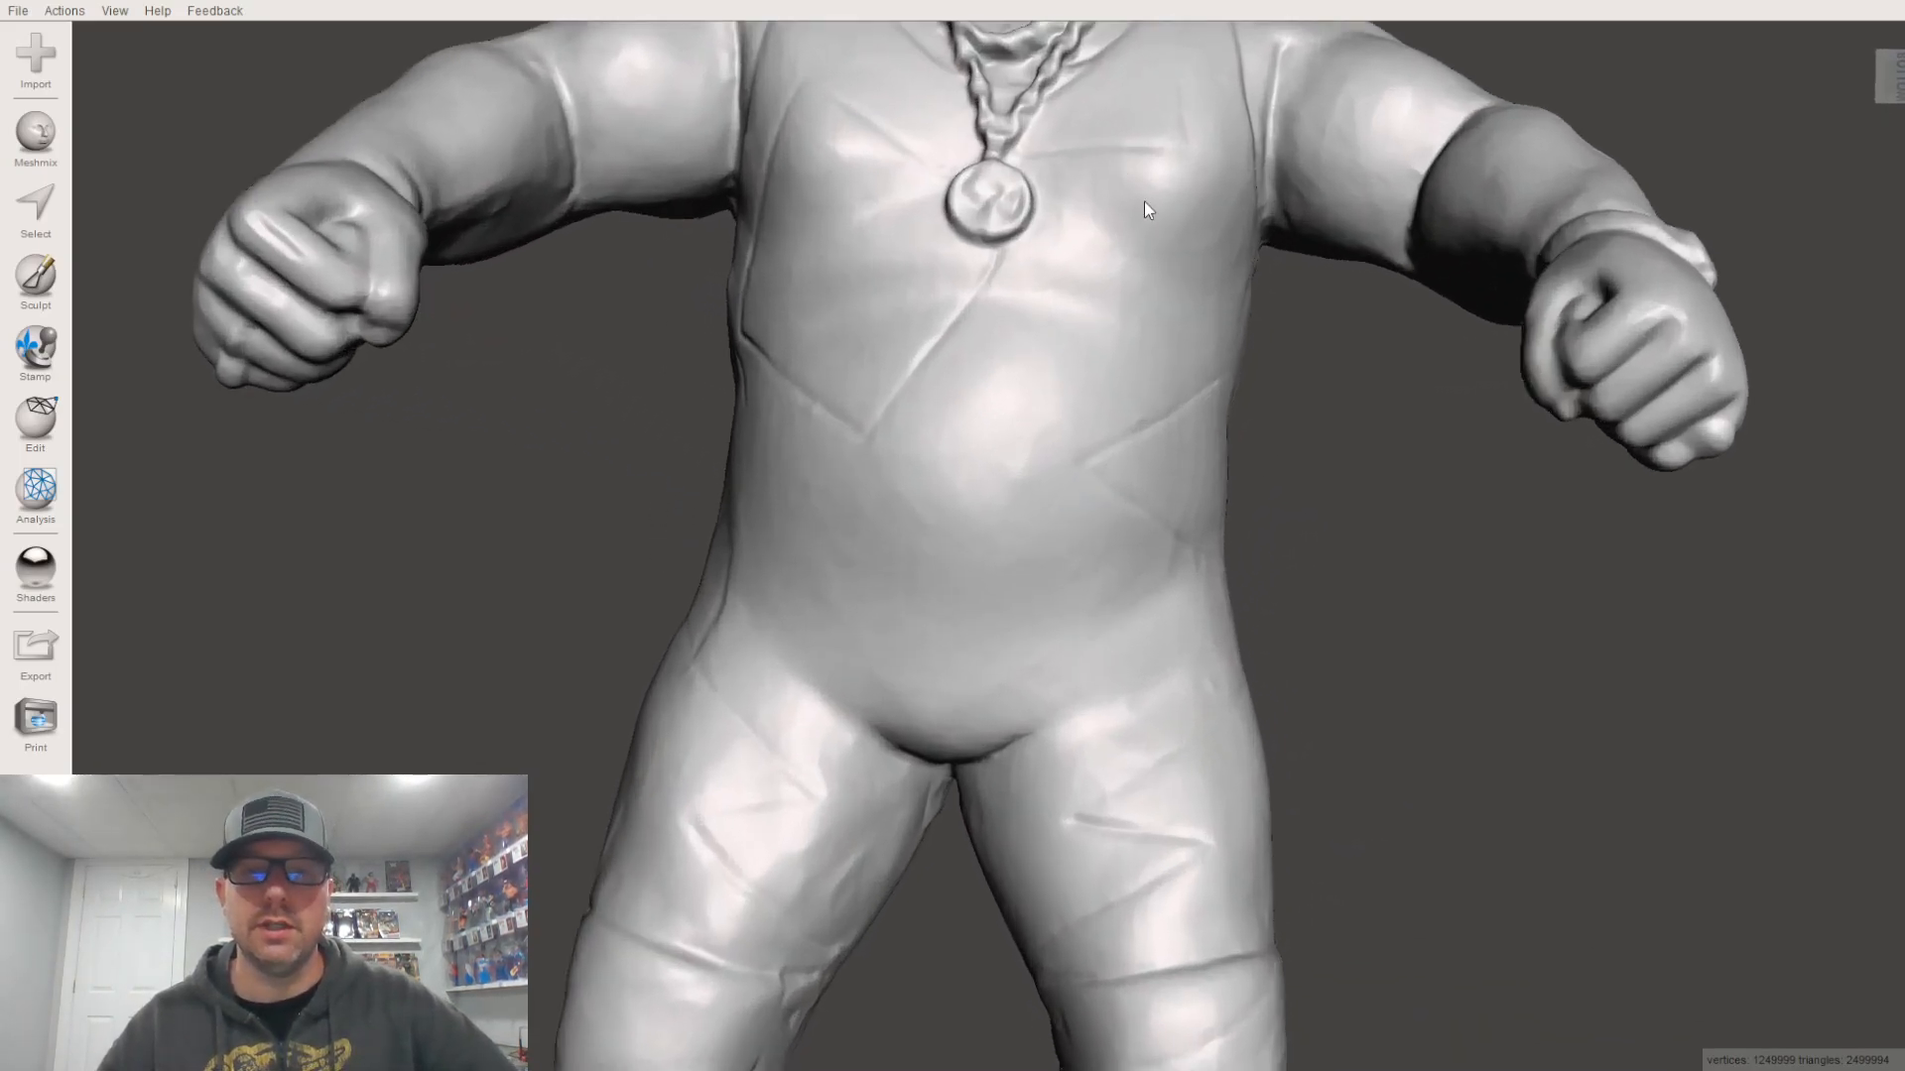
{"action": "scroll", "coordinate": [1145, 206], "scroll_direction": "up", "scroll_amount": 3}
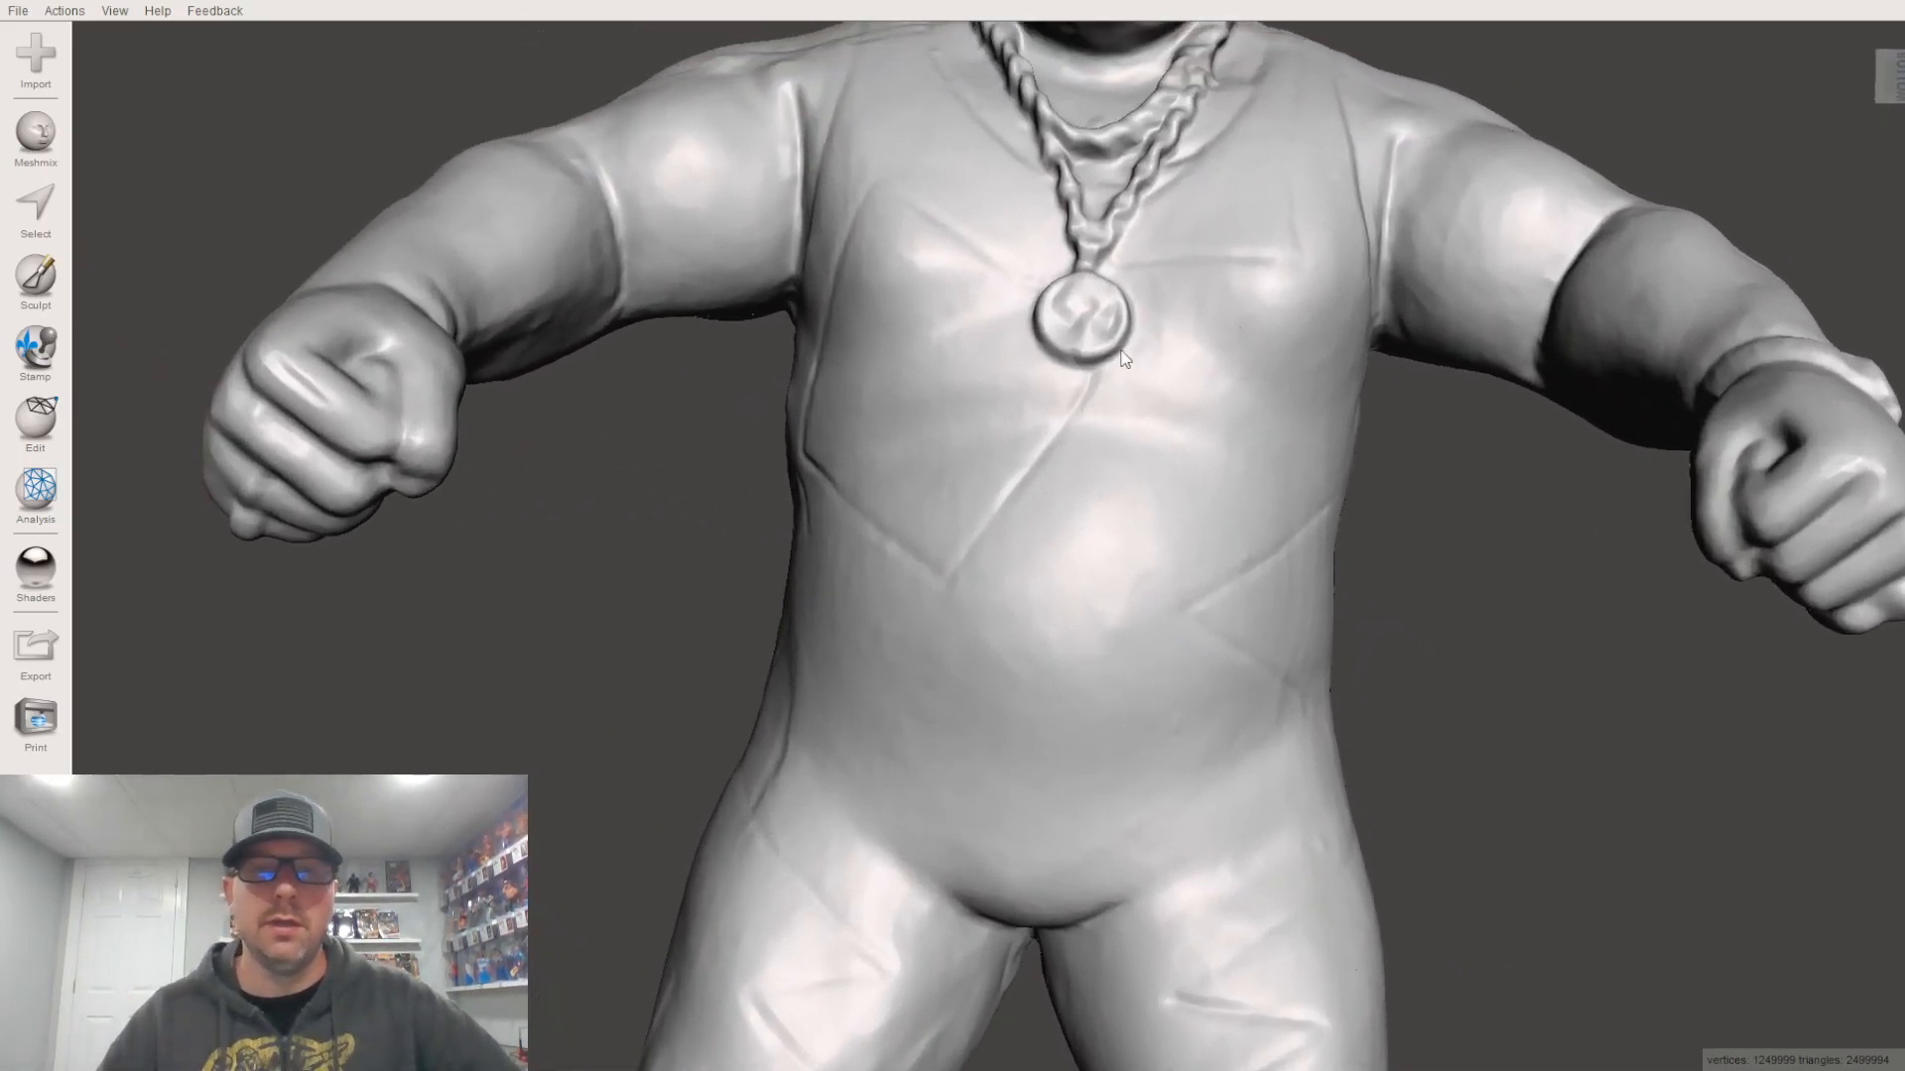
{"action": "left_click", "coordinate": [55, 300]}
{"action": "mouse_move", "coordinate": [216, 98]}
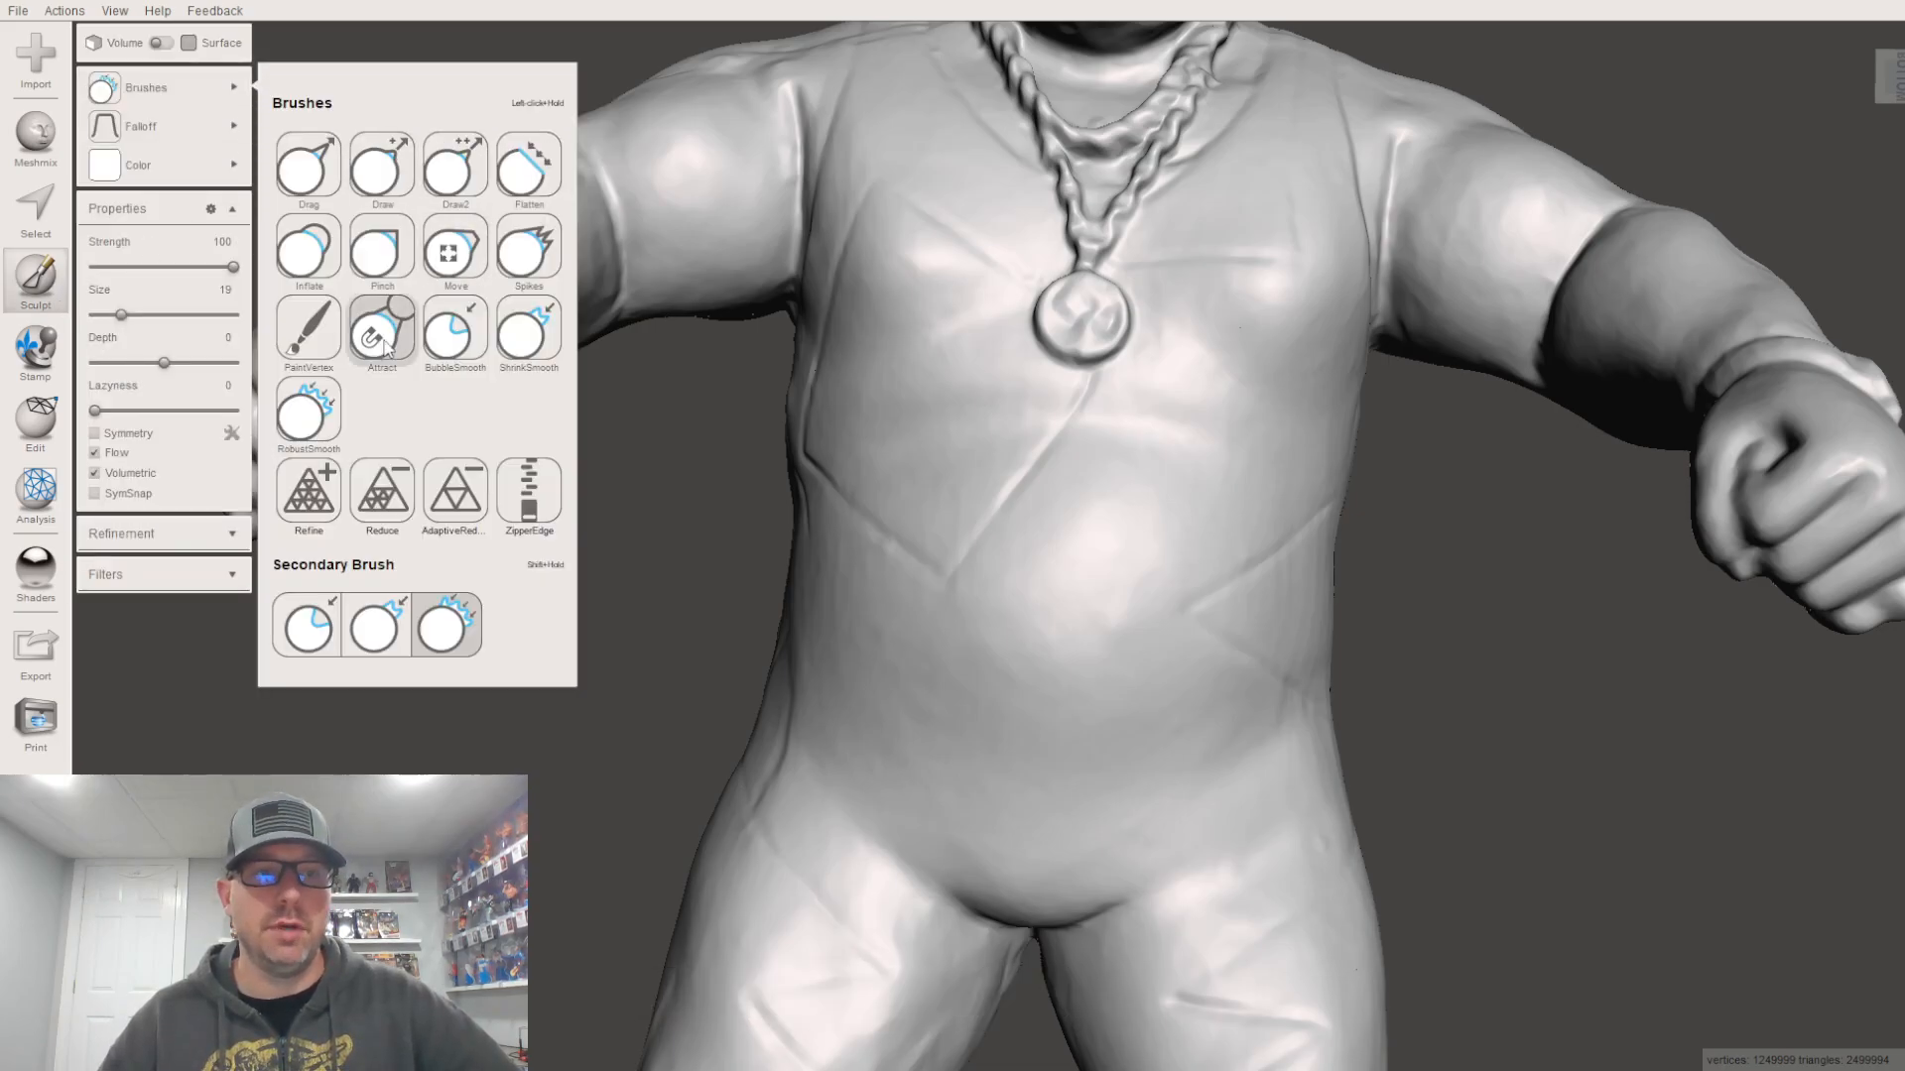
{"action": "left_click", "coordinate": [304, 415]}
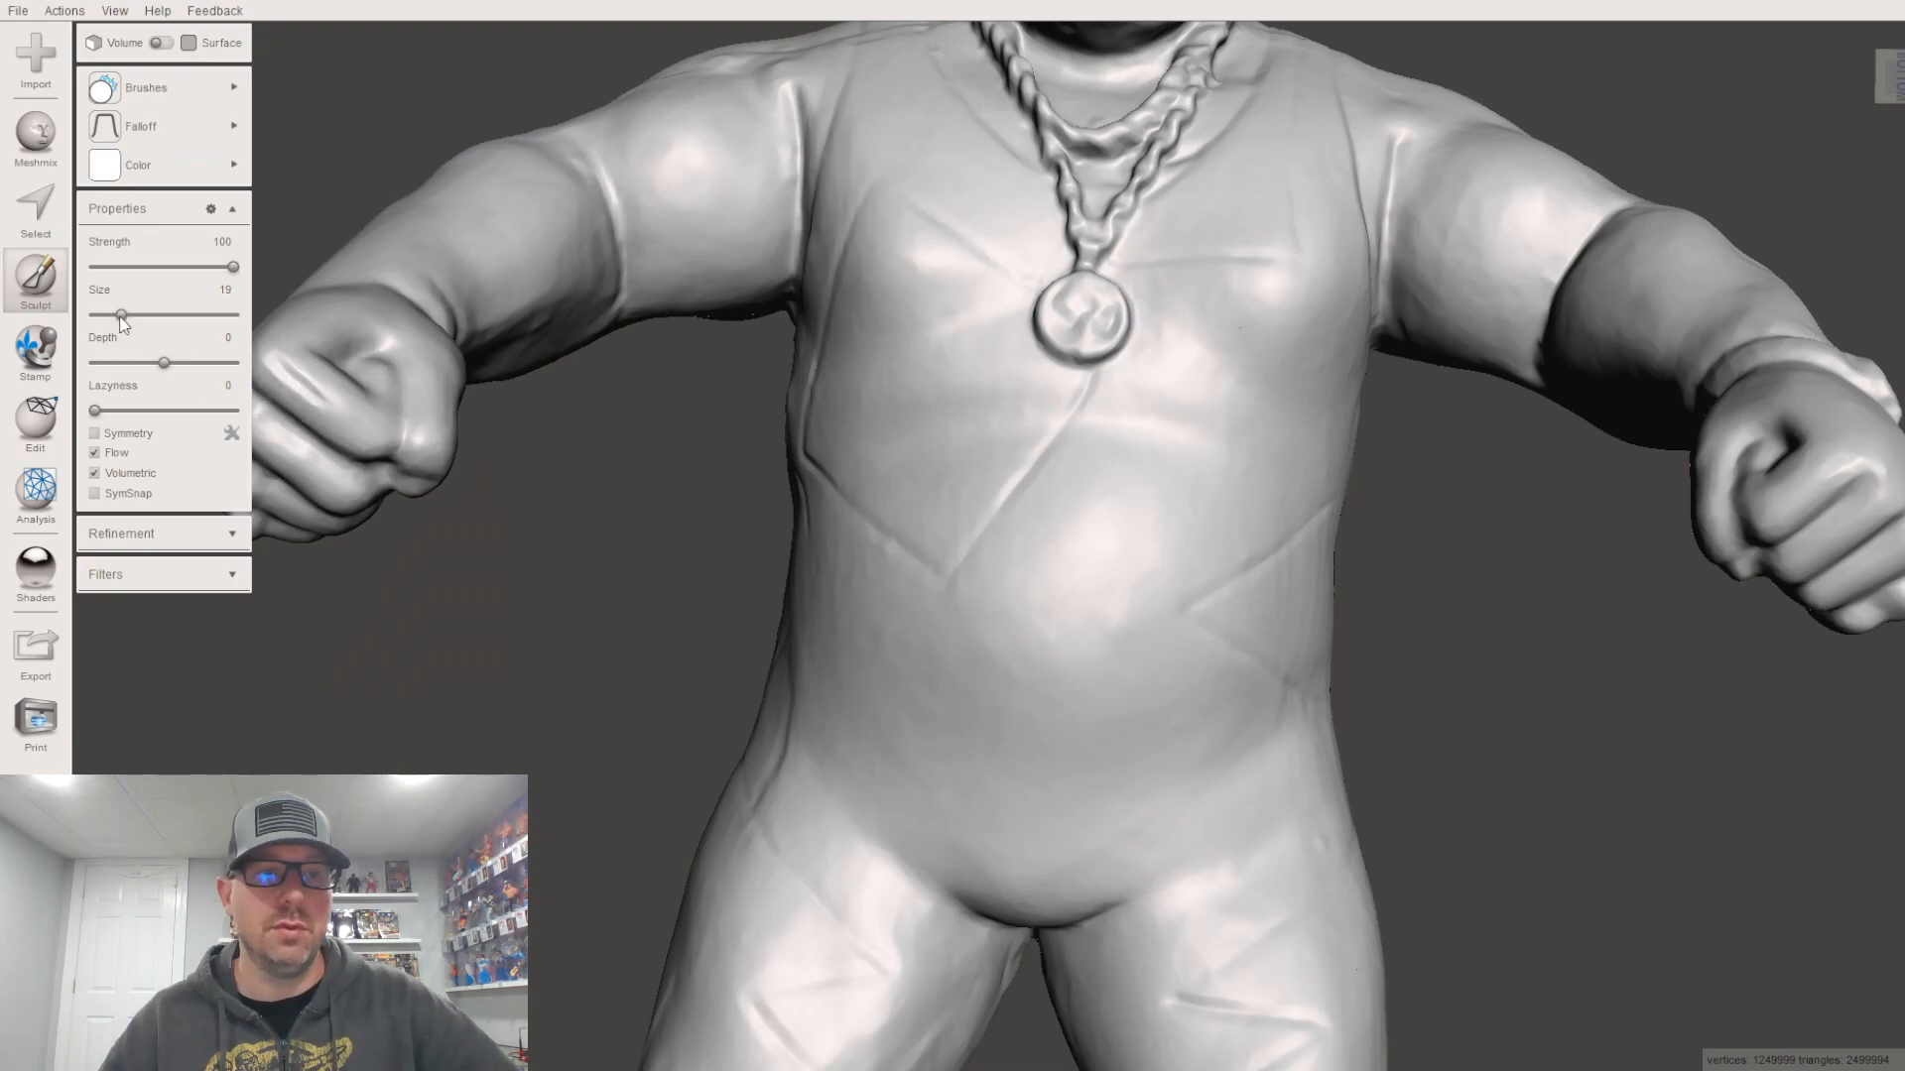
{"action": "left_click_drag", "start_coordinate": [125, 318], "coordinate": [131, 319]}
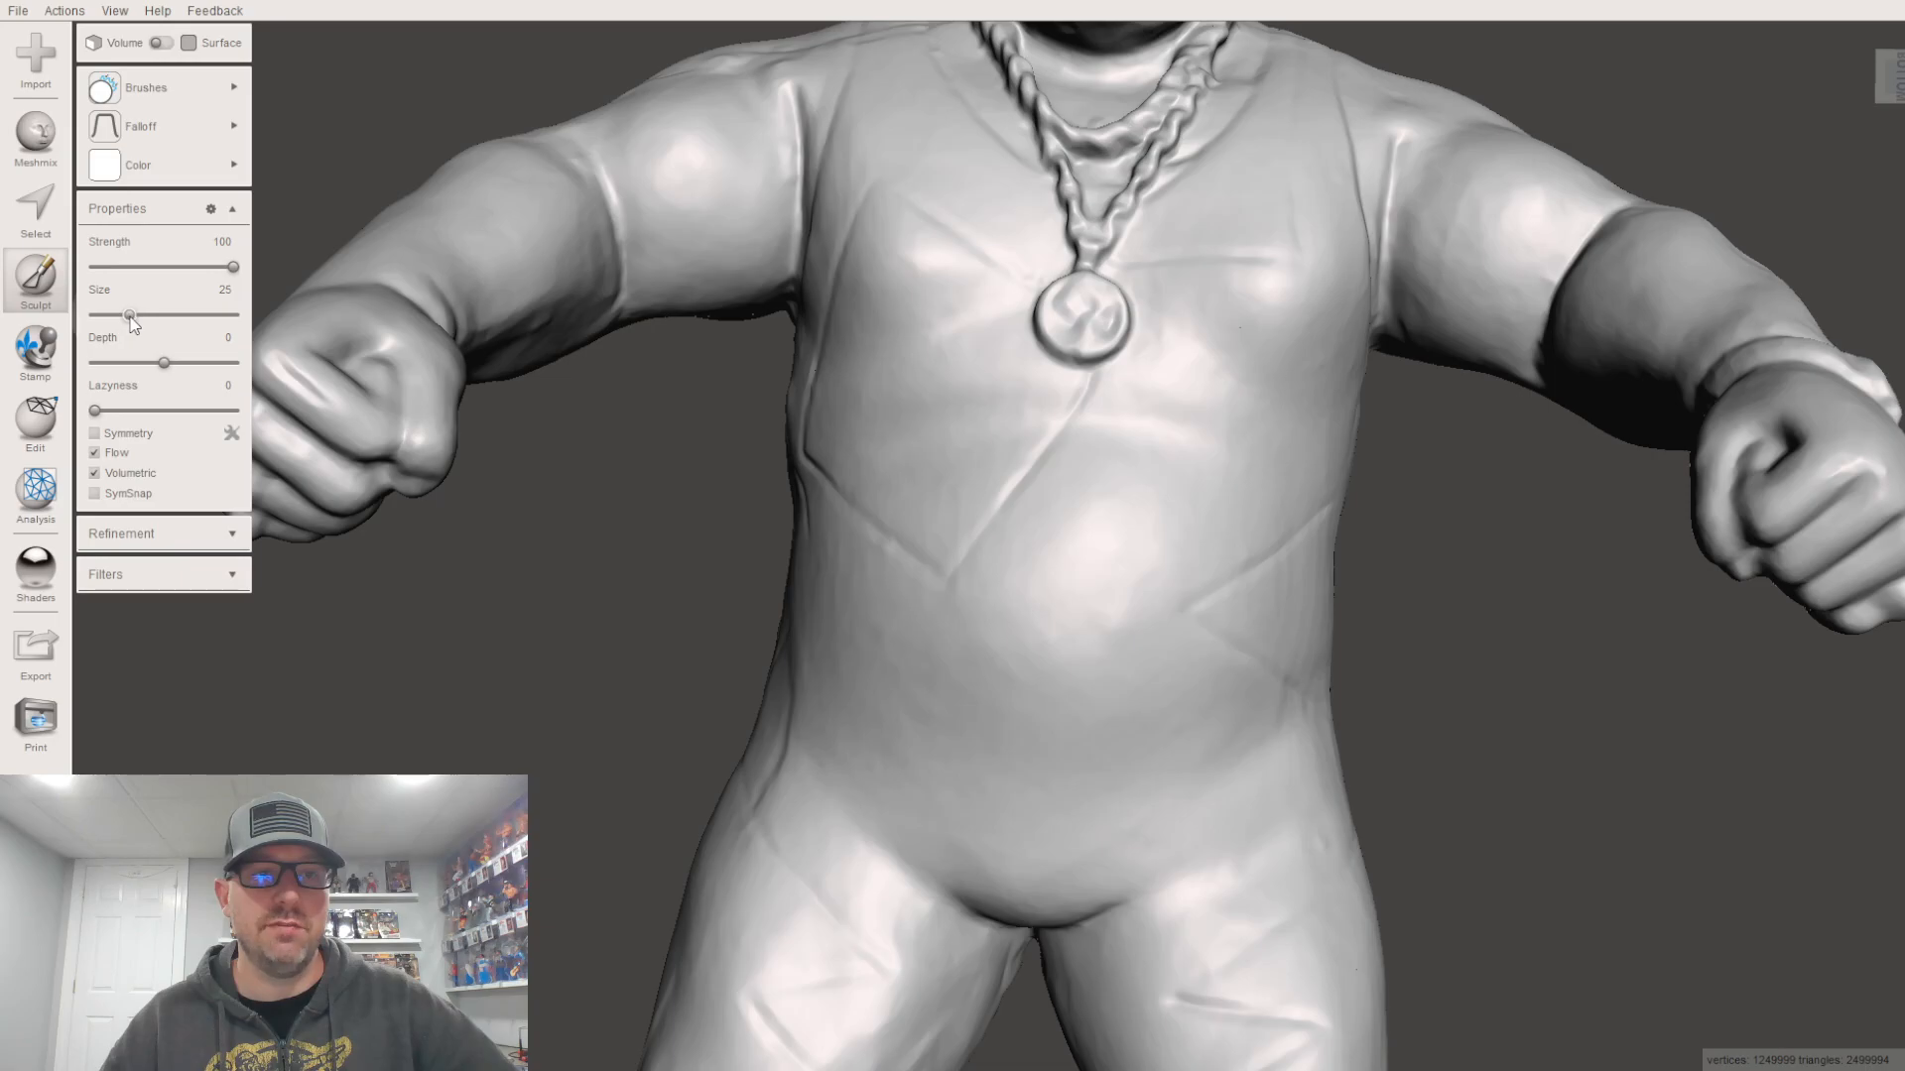
Step: Smooth the rough surface of the figure's right arm, armpit and front of the shoulder
{"action": "scroll", "coordinate": [1091, 669], "scroll_direction": "up", "scroll_amount": 2}
{"action": "right_click_drag", "start_coordinate": [1054, 489], "coordinate": [549, 625]}
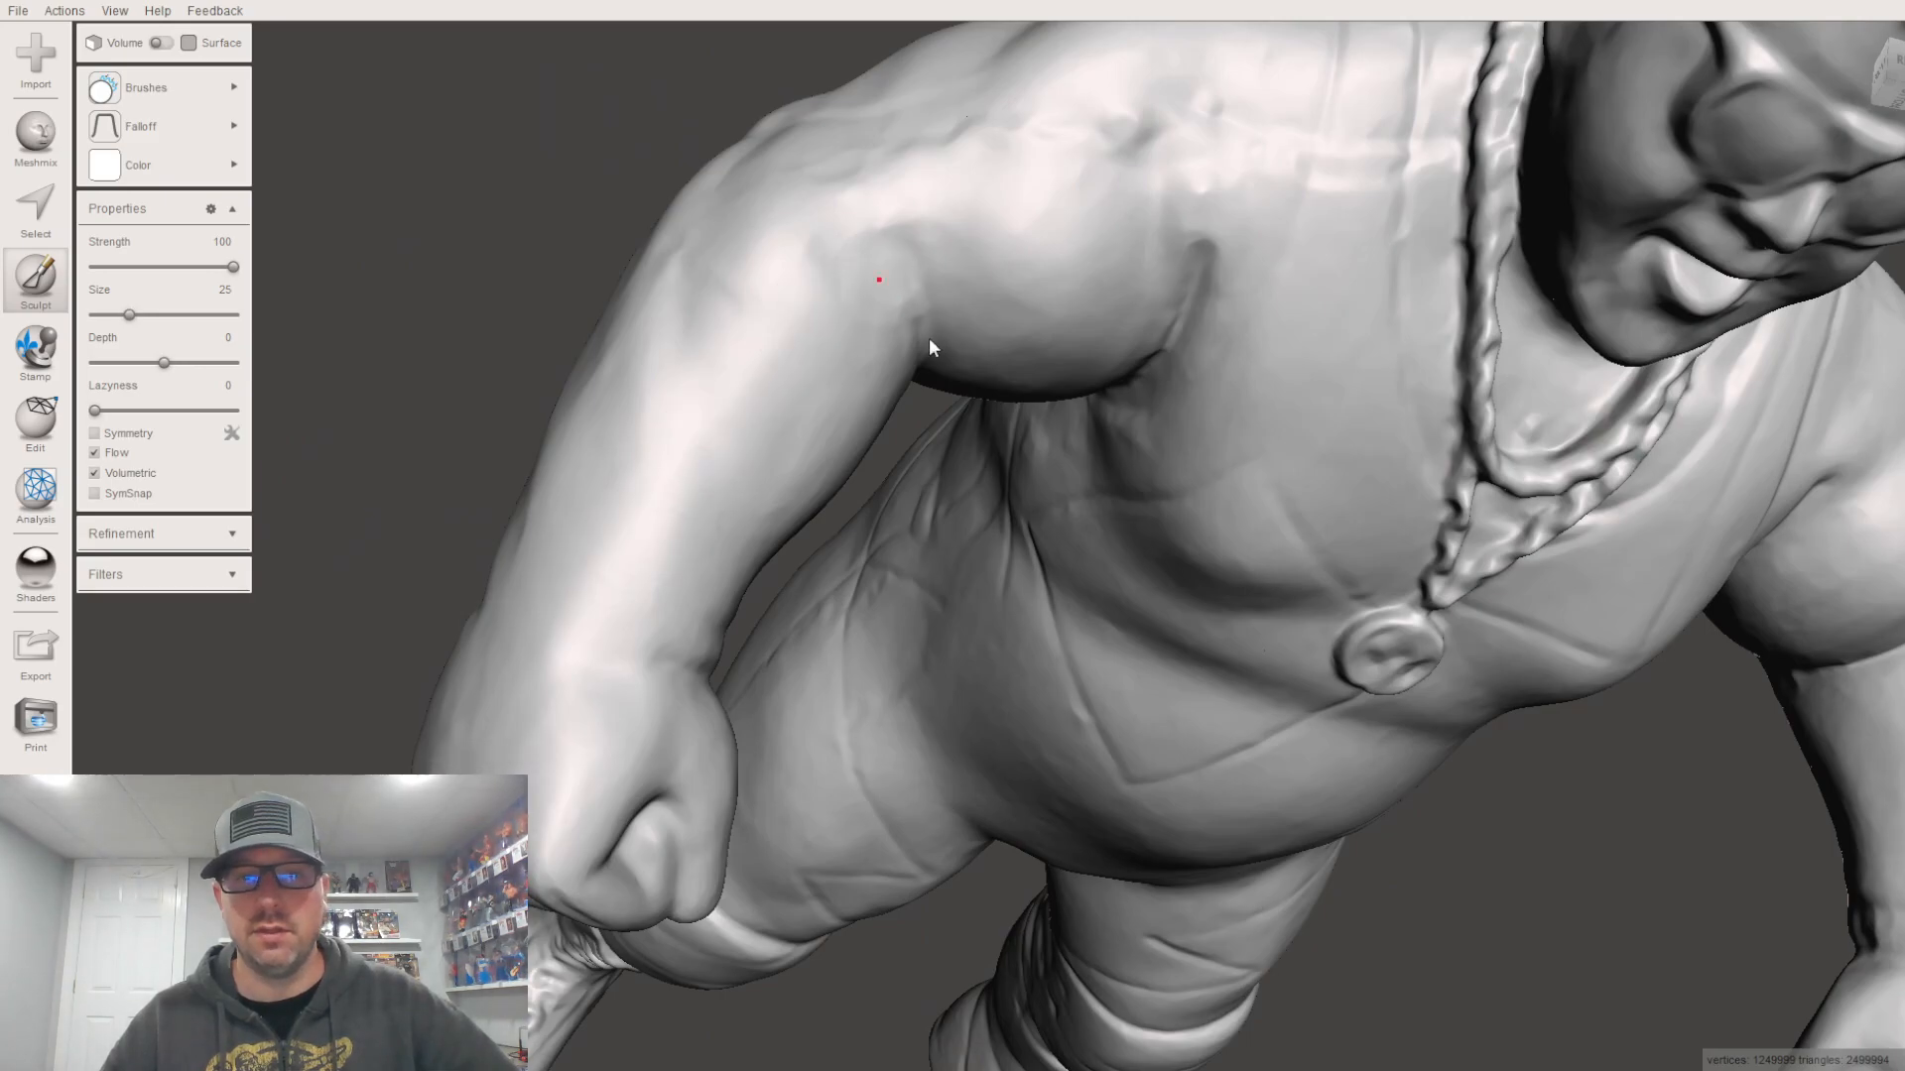
{"action": "right_click_drag", "start_coordinate": [1079, 389], "coordinate": [982, 409]}
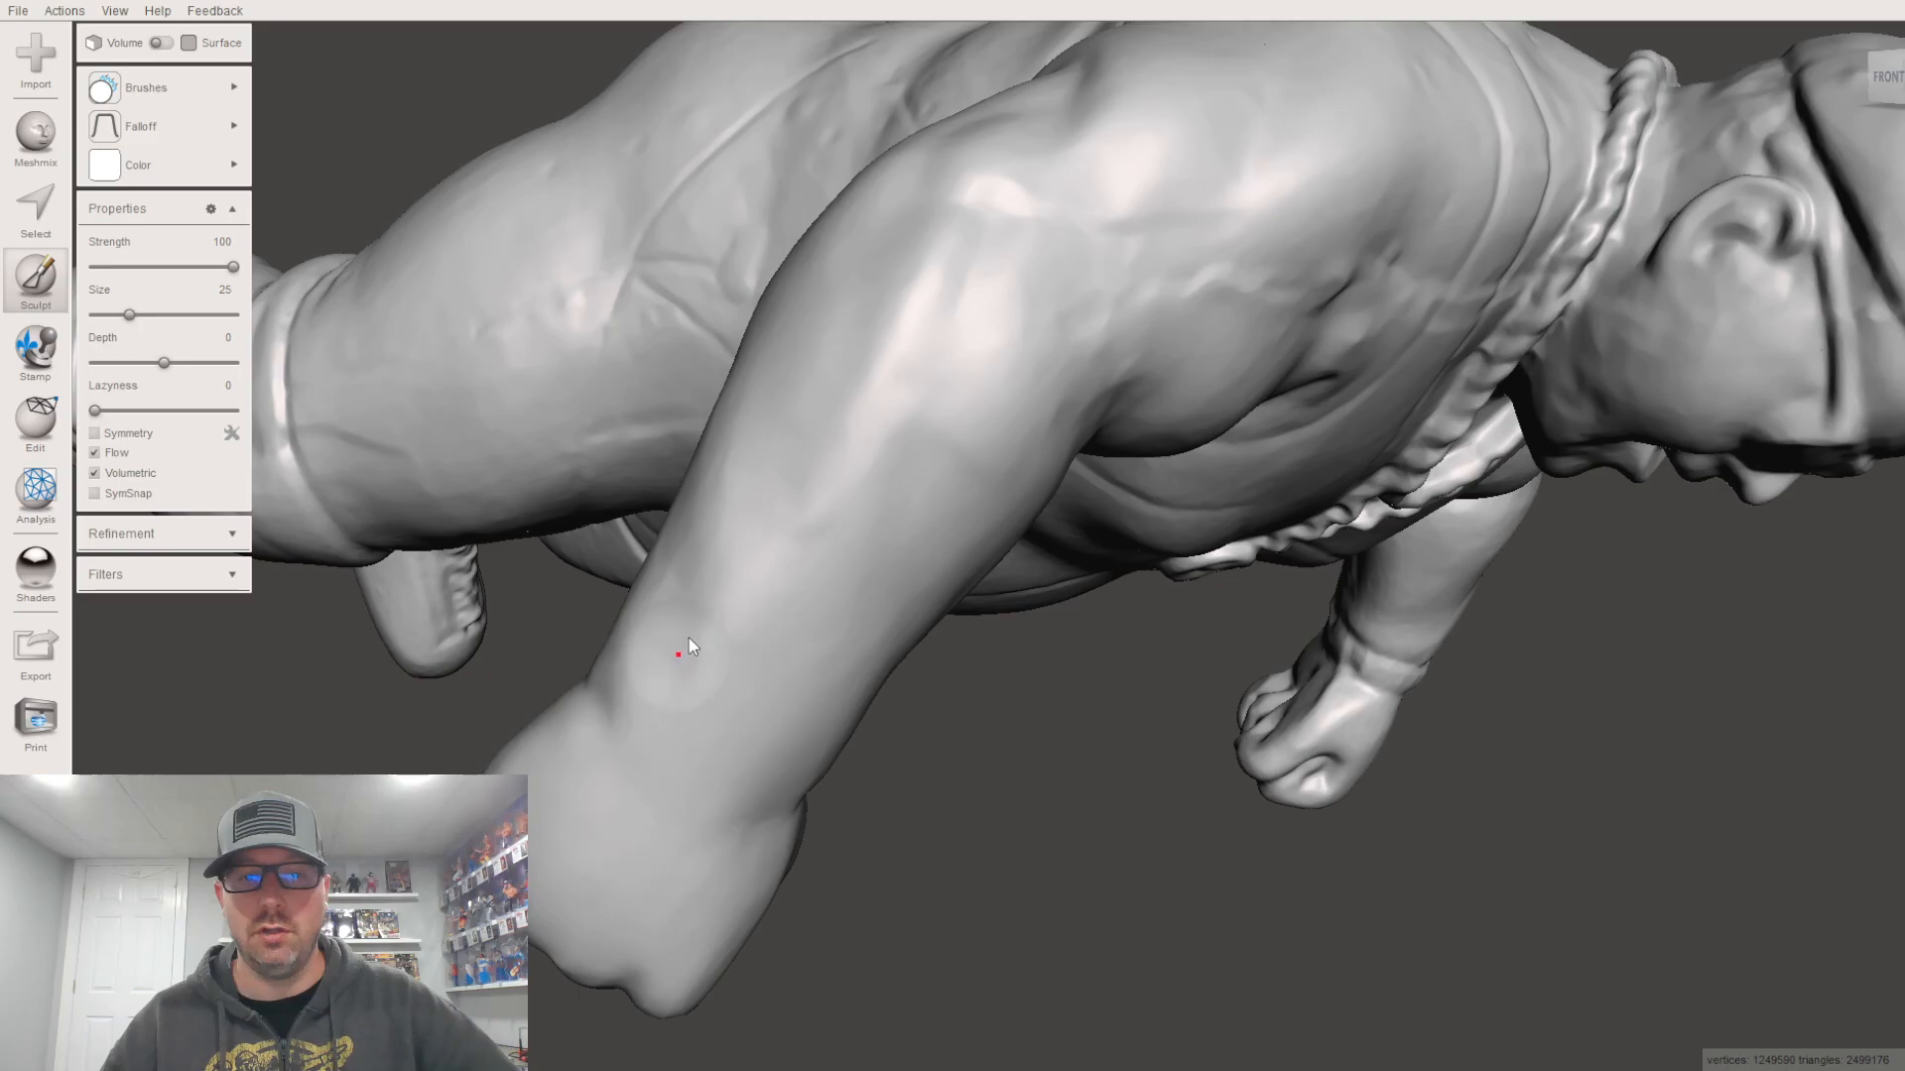
{"action": "right_click_drag", "start_coordinate": [1162, 228], "coordinate": [1008, 260]}
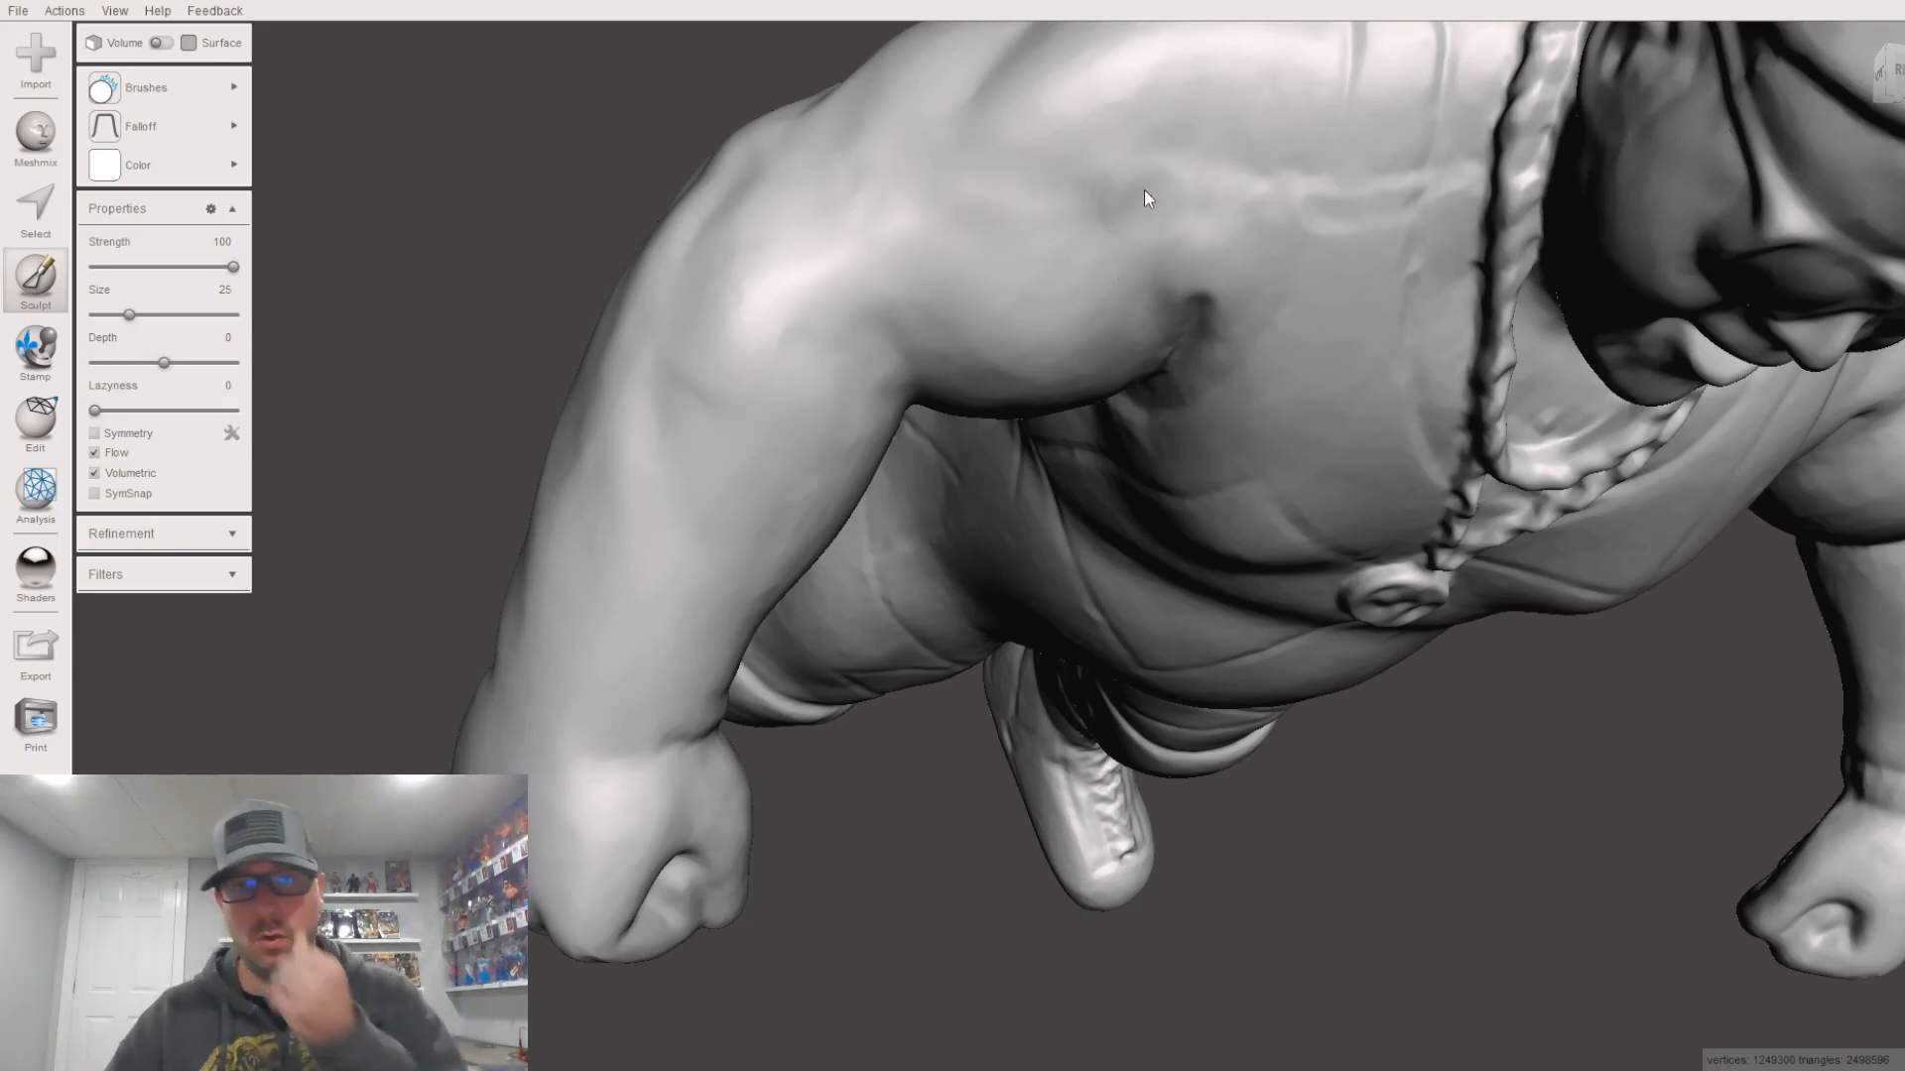
{"action": "left_click_drag", "start_coordinate": [1210, 246], "coordinate": [1206, 277]}
{"action": "right_click_drag", "start_coordinate": [1206, 277], "coordinate": [1150, 258]}
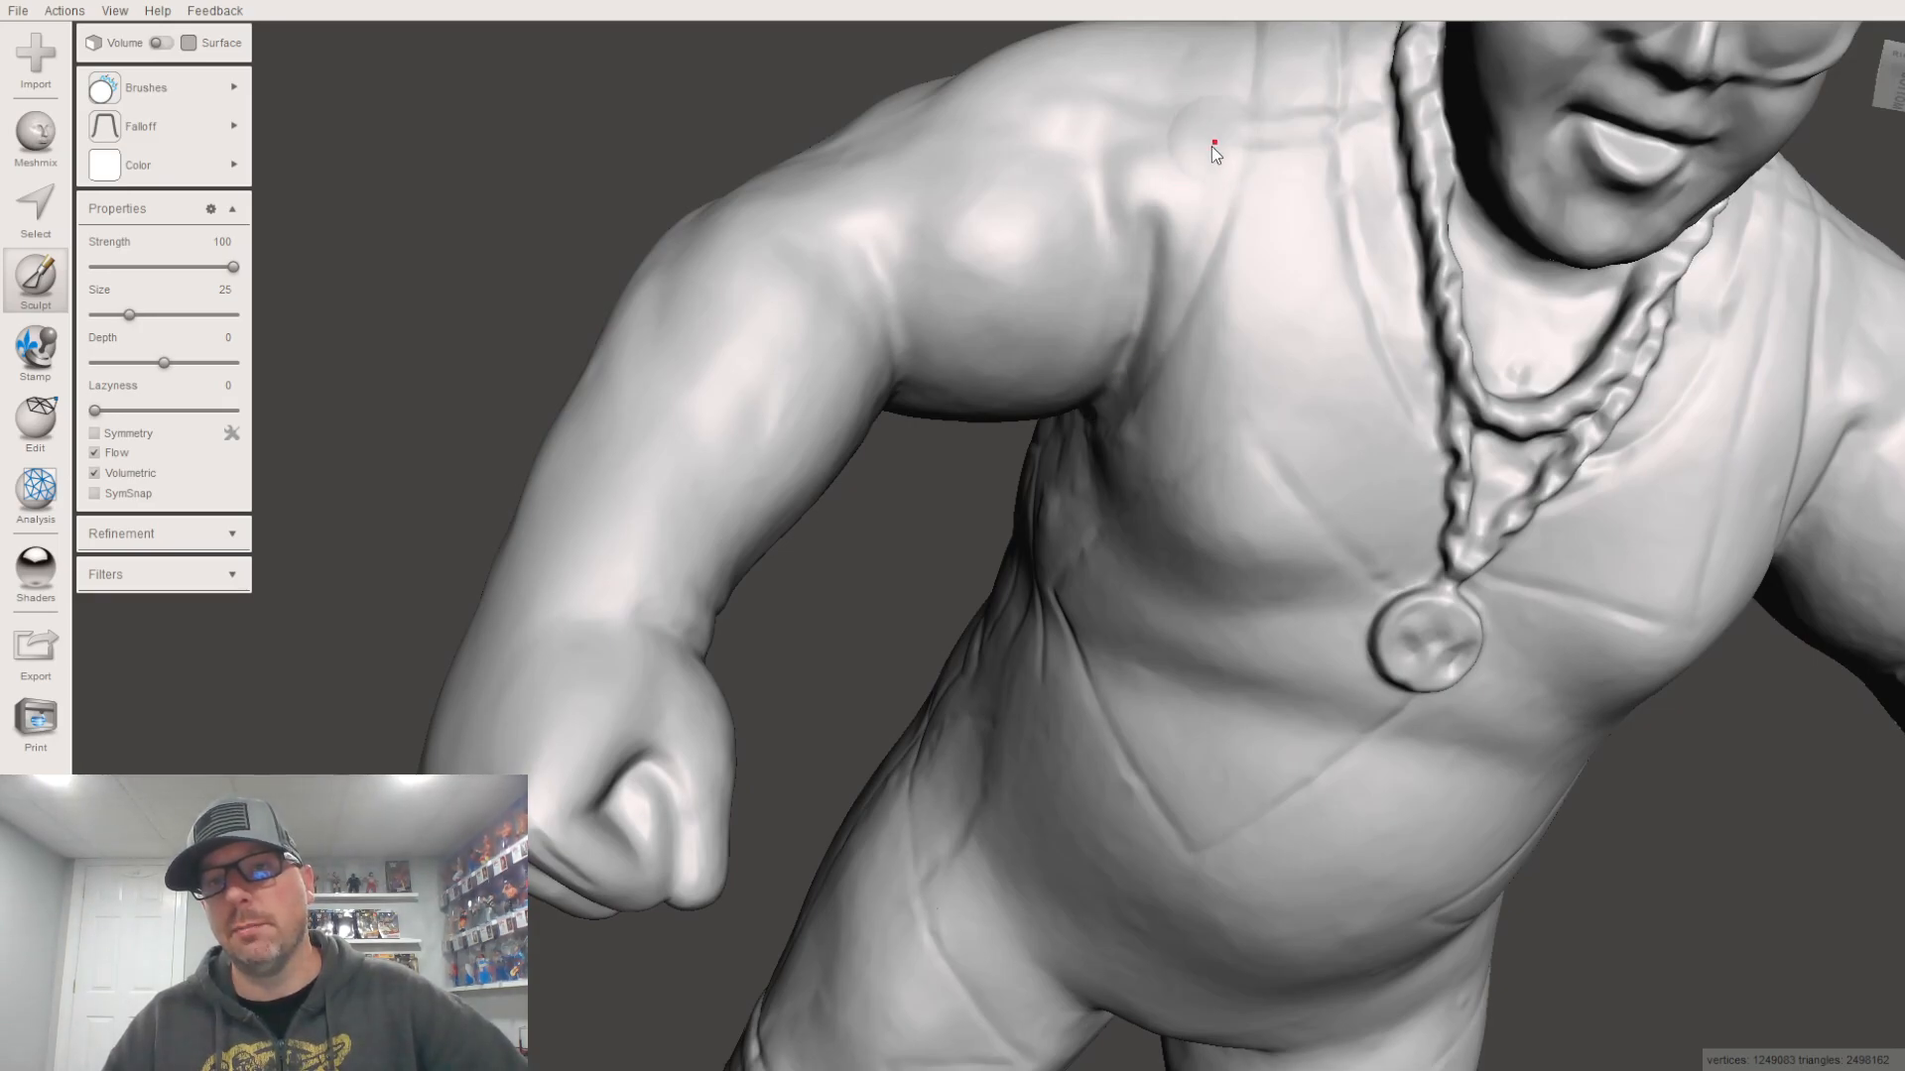
{"action": "left_click_drag", "start_coordinate": [1070, 169], "coordinate": [1279, 149]}
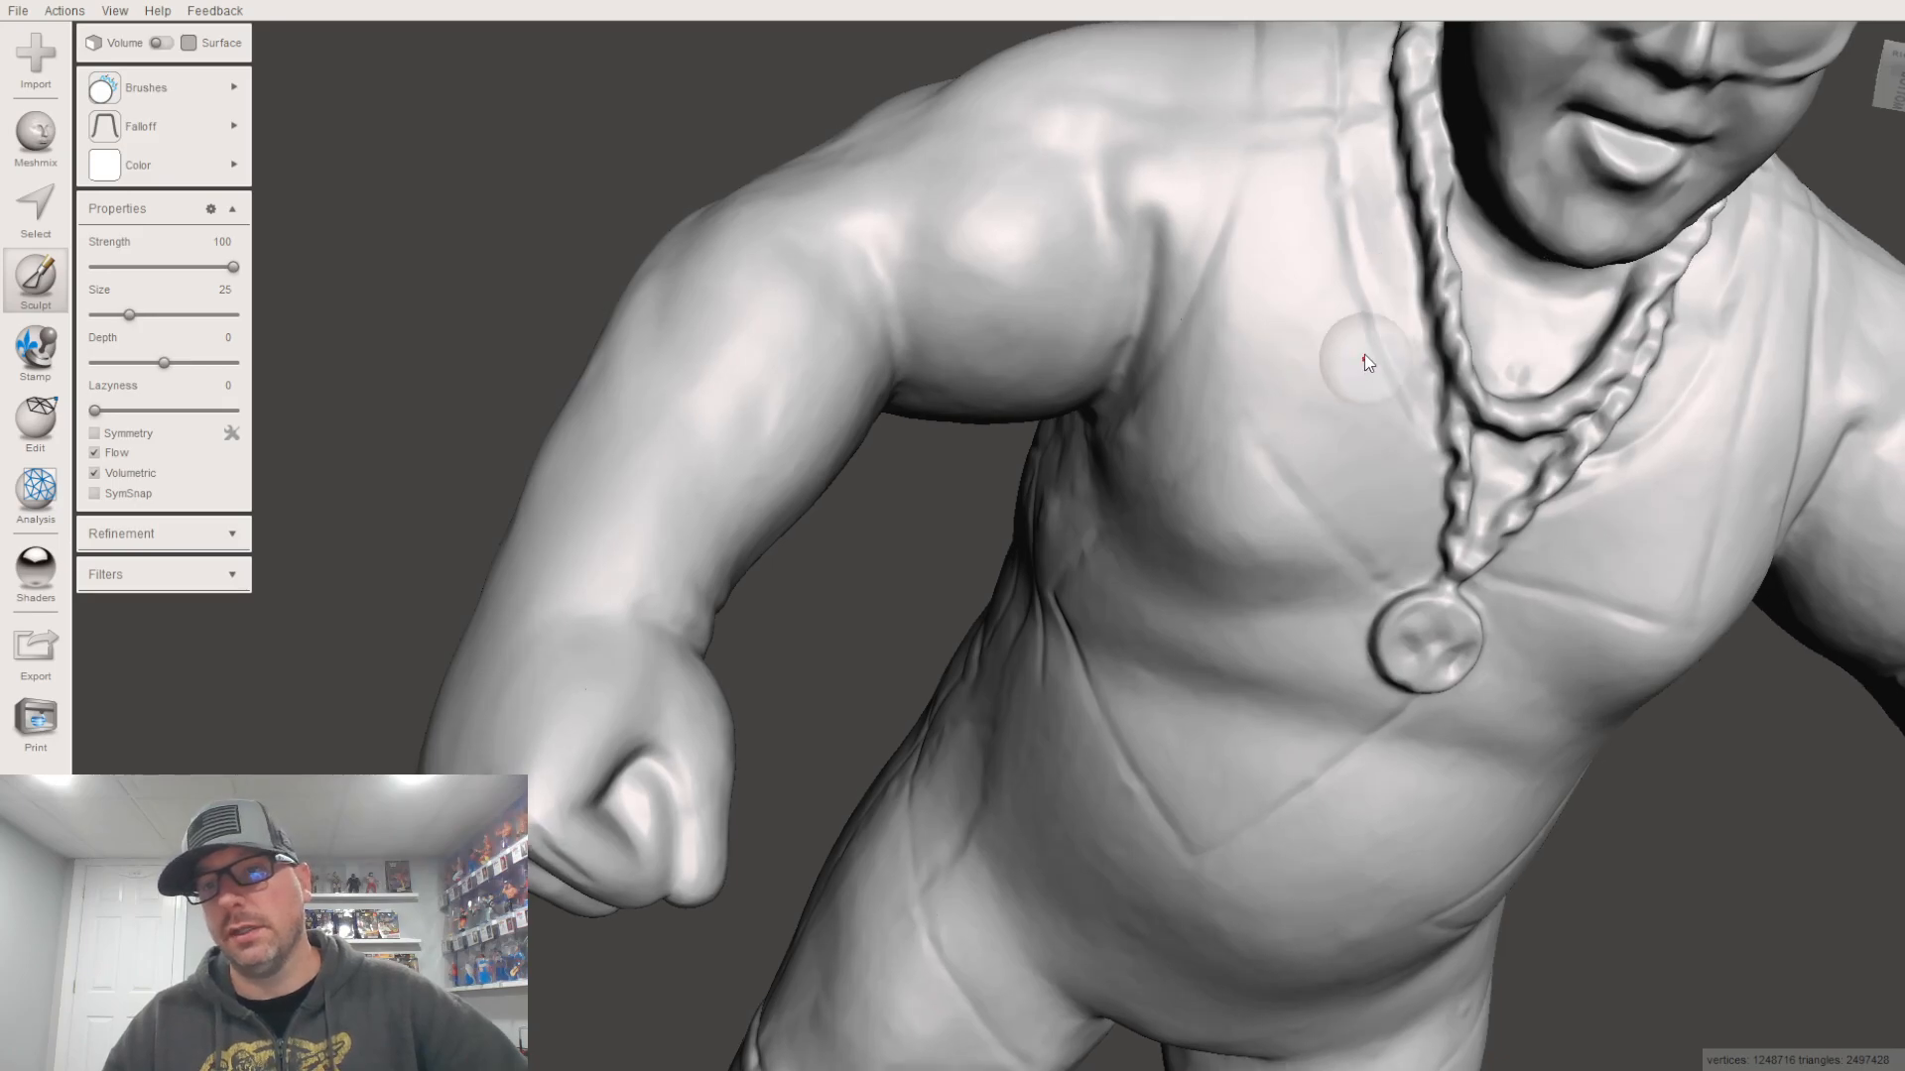
Step: Smooth the skin at the base of the neck and the upper chest around the chains
{"action": "scroll", "coordinate": [1491, 412], "scroll_direction": "up", "scroll_amount": 3}
{"action": "scroll", "coordinate": [1202, 425], "scroll_direction": "down", "scroll_amount": 3}
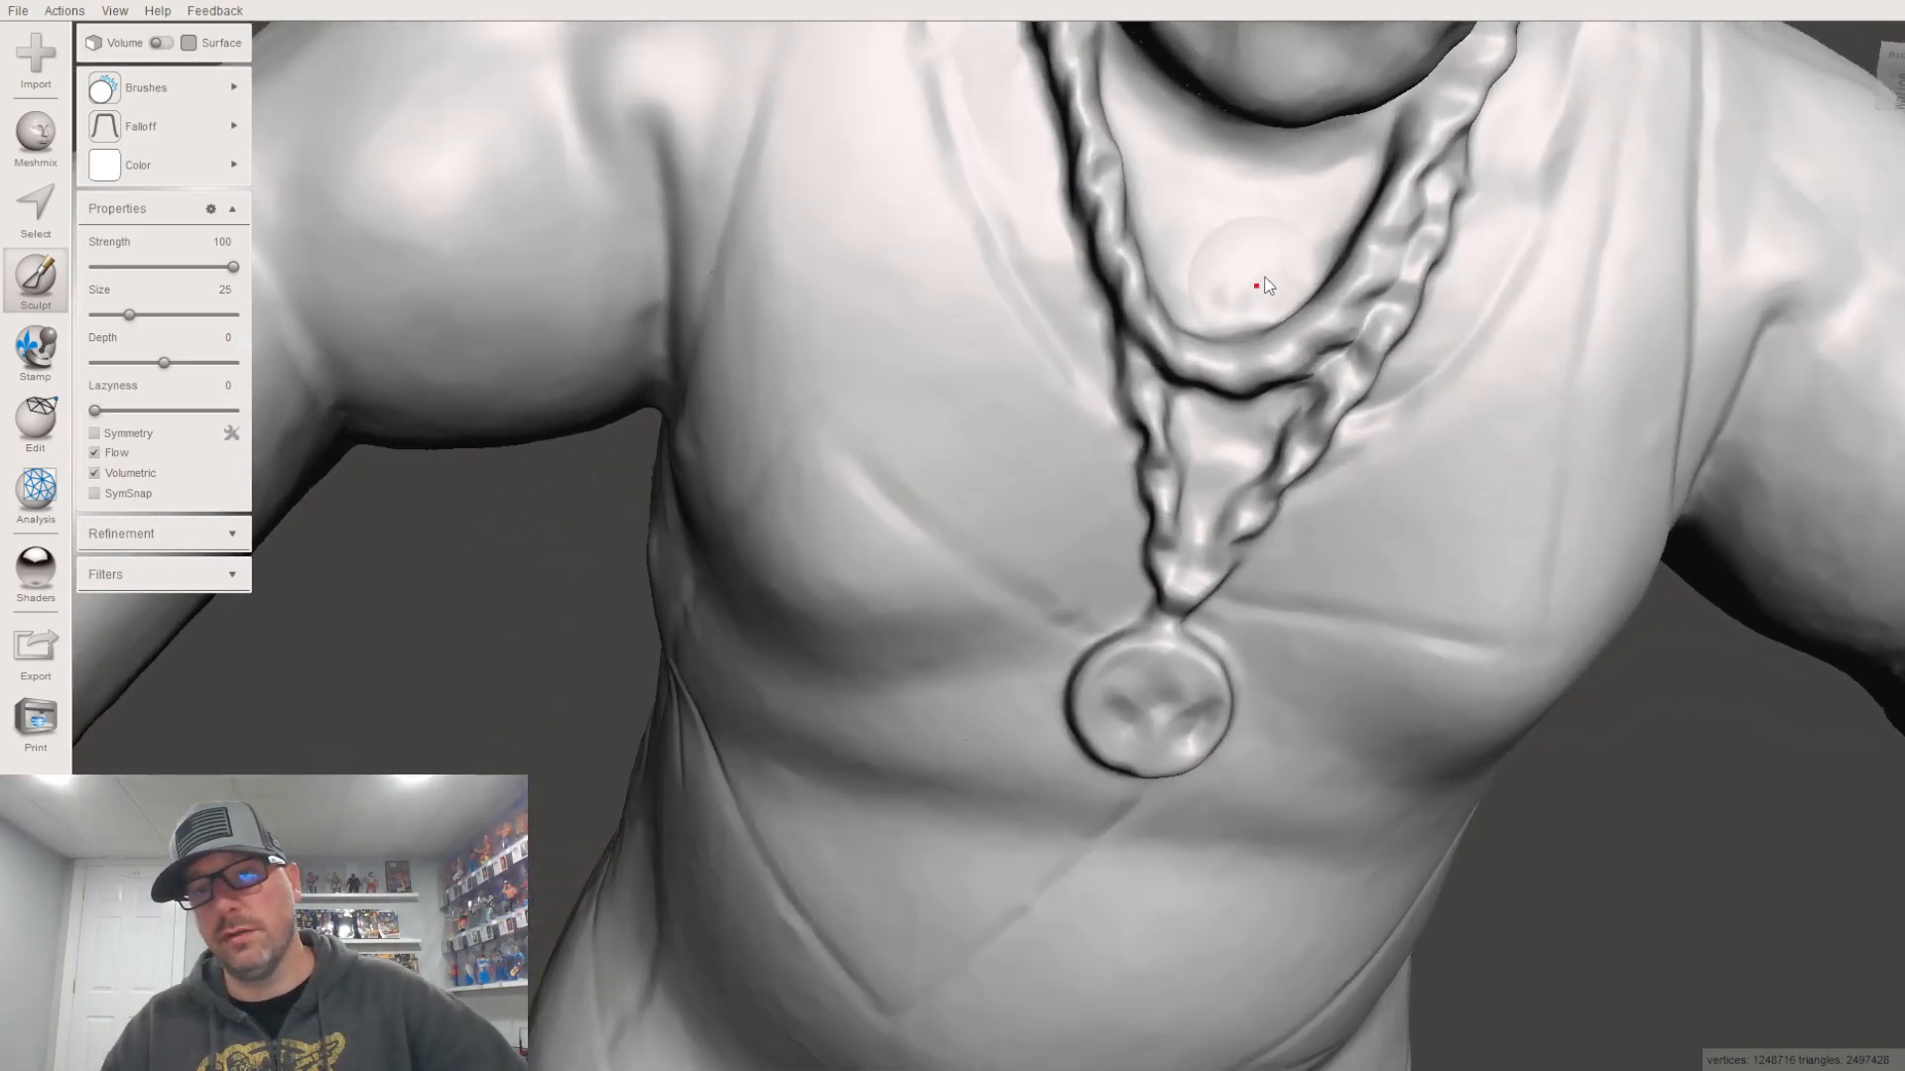
{"action": "mouse_move", "coordinate": [1209, 260]}
{"action": "left_mouse_down"}
{"action": "mouse_move", "coordinate": [1211, 277]}
{"action": "mouse_move", "coordinate": [1311, 222]}
{"action": "mouse_move", "coordinate": [1284, 183]}
{"action": "mouse_move", "coordinate": [1336, 154]}
{"action": "left_mouse_up"}
{"action": "right_click_drag", "start_coordinate": [1462, 187], "coordinate": [1086, 729]}
{"action": "mouse_move", "coordinate": [1085, 729]}
{"action": "left_mouse_down"}
{"action": "mouse_move", "coordinate": [1146, 664]}
{"action": "mouse_move", "coordinate": [1127, 668]}
{"action": "mouse_move", "coordinate": [1347, 659]}
{"action": "mouse_move", "coordinate": [1280, 697]}
{"action": "left_mouse_up"}
{"action": "mouse_move", "coordinate": [1305, 669]}
{"action": "right_mouse_down"}
{"action": "mouse_move", "coordinate": [1015, 558]}
{"action": "mouse_move", "coordinate": [1360, 228]}
{"action": "right_mouse_up"}
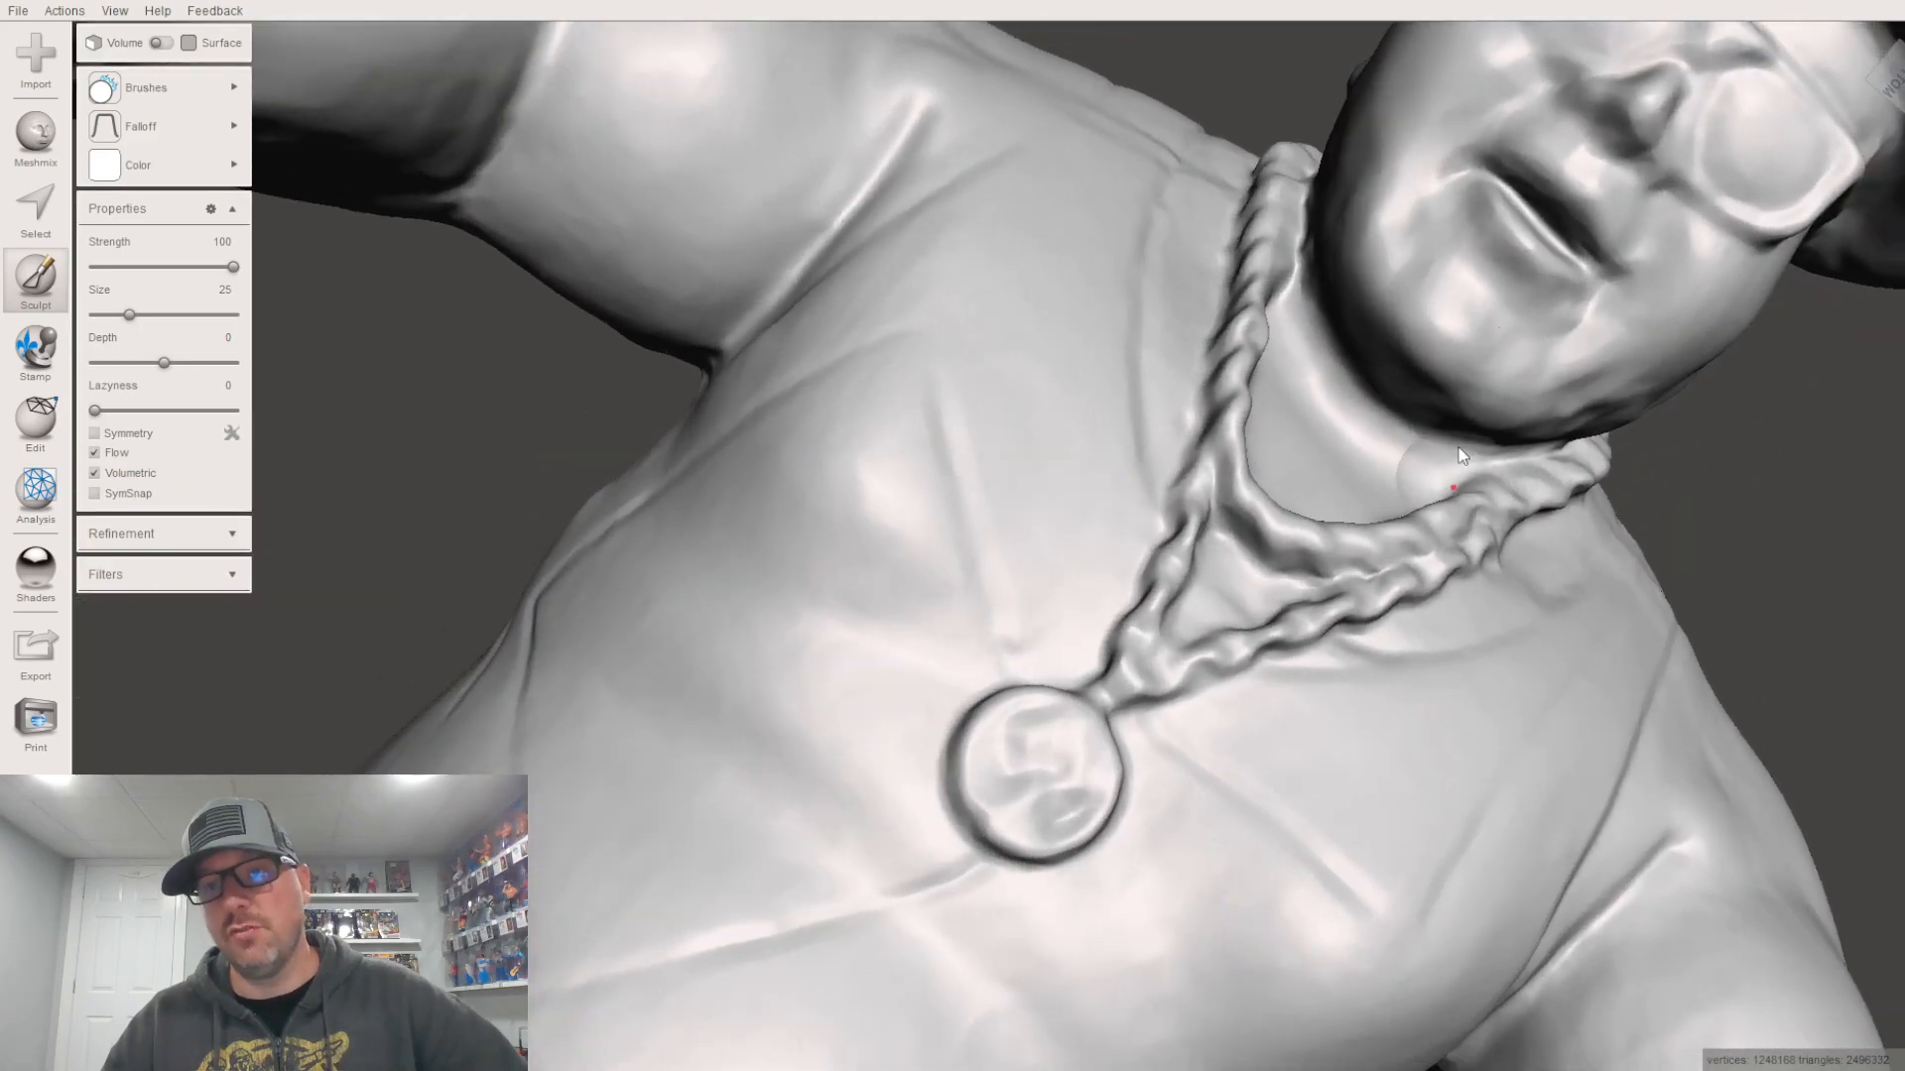
Step: Smooth the figure's cheeks and lower face, plus the chest area beside the neck chain
{"action": "middle_click_drag", "start_coordinate": [1454, 454], "coordinate": [1186, 578]}
{"action": "right_click_drag", "start_coordinate": [1191, 585], "coordinate": [1092, 545]}
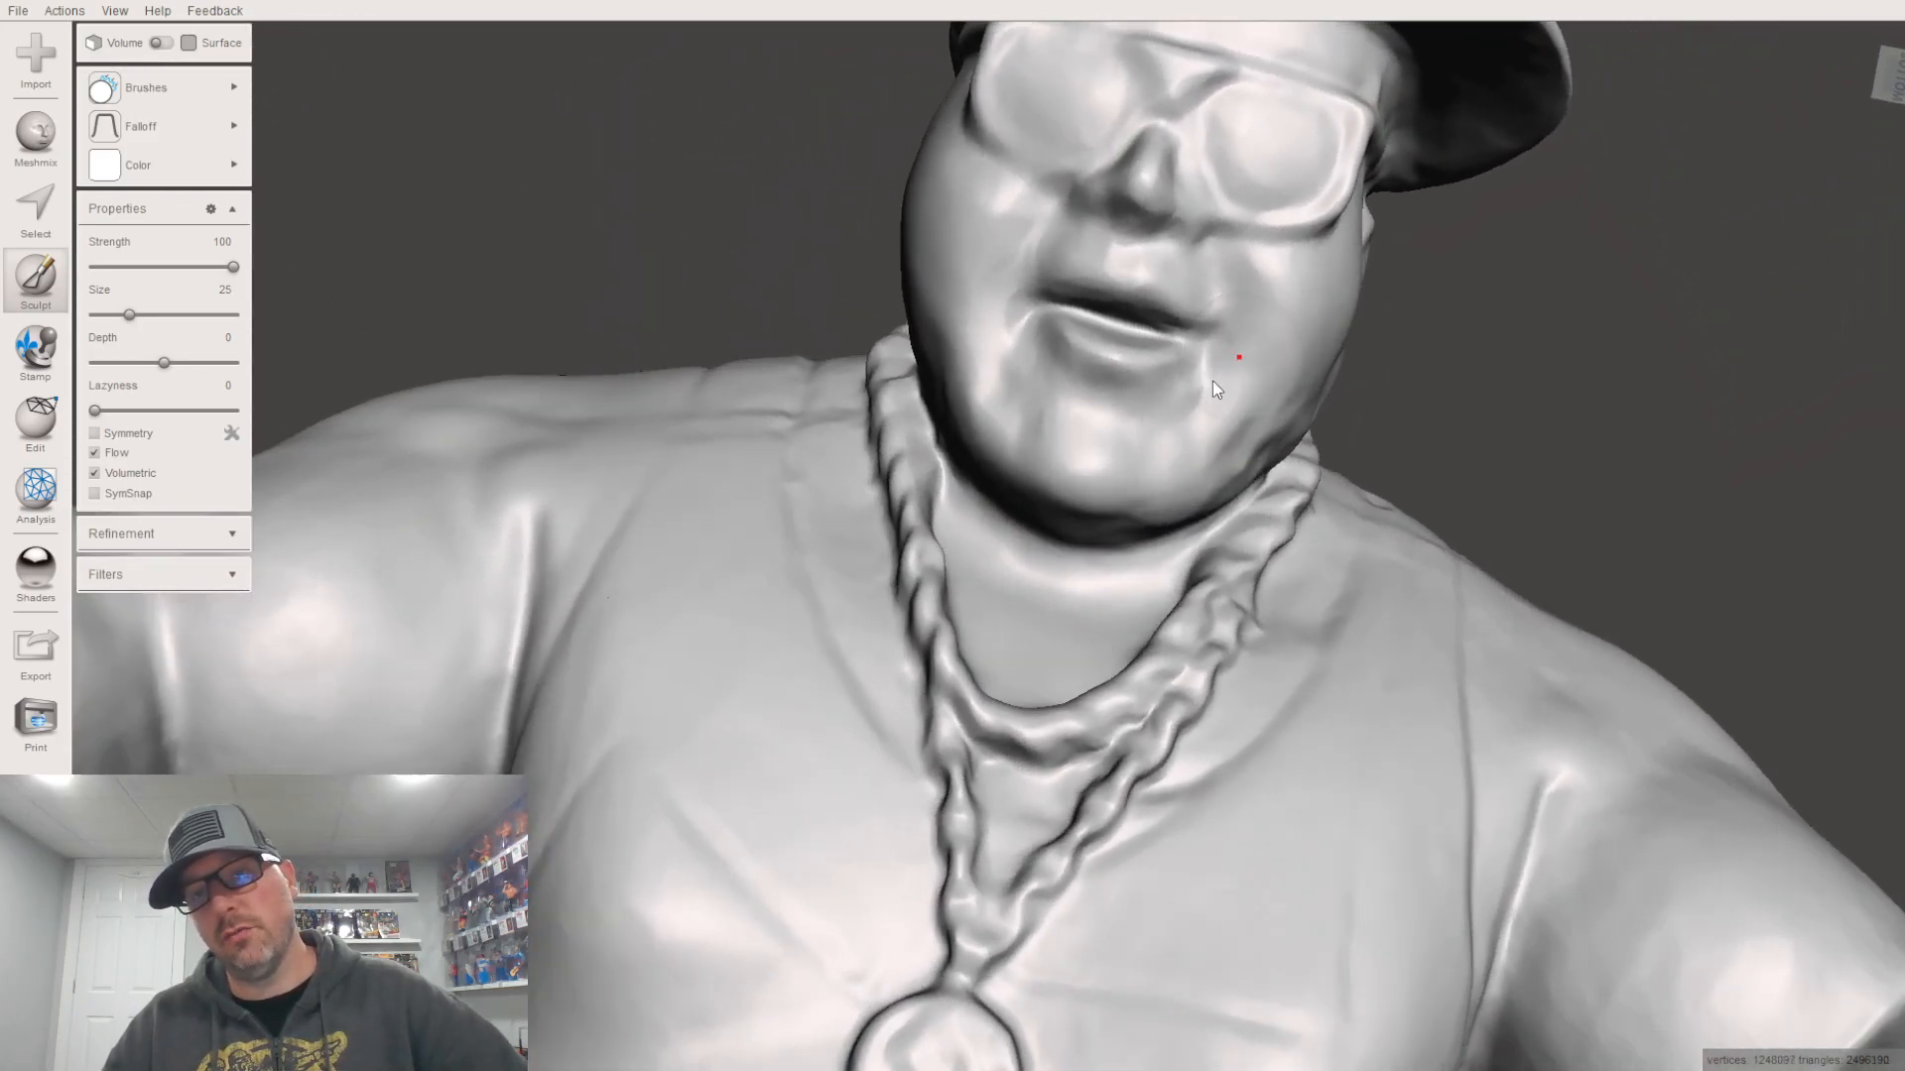
{"action": "mouse_move", "coordinate": [977, 361]}
{"action": "left_mouse_down"}
{"action": "mouse_move", "coordinate": [974, 281]}
{"action": "mouse_move", "coordinate": [1280, 298]}
{"action": "left_mouse_up"}
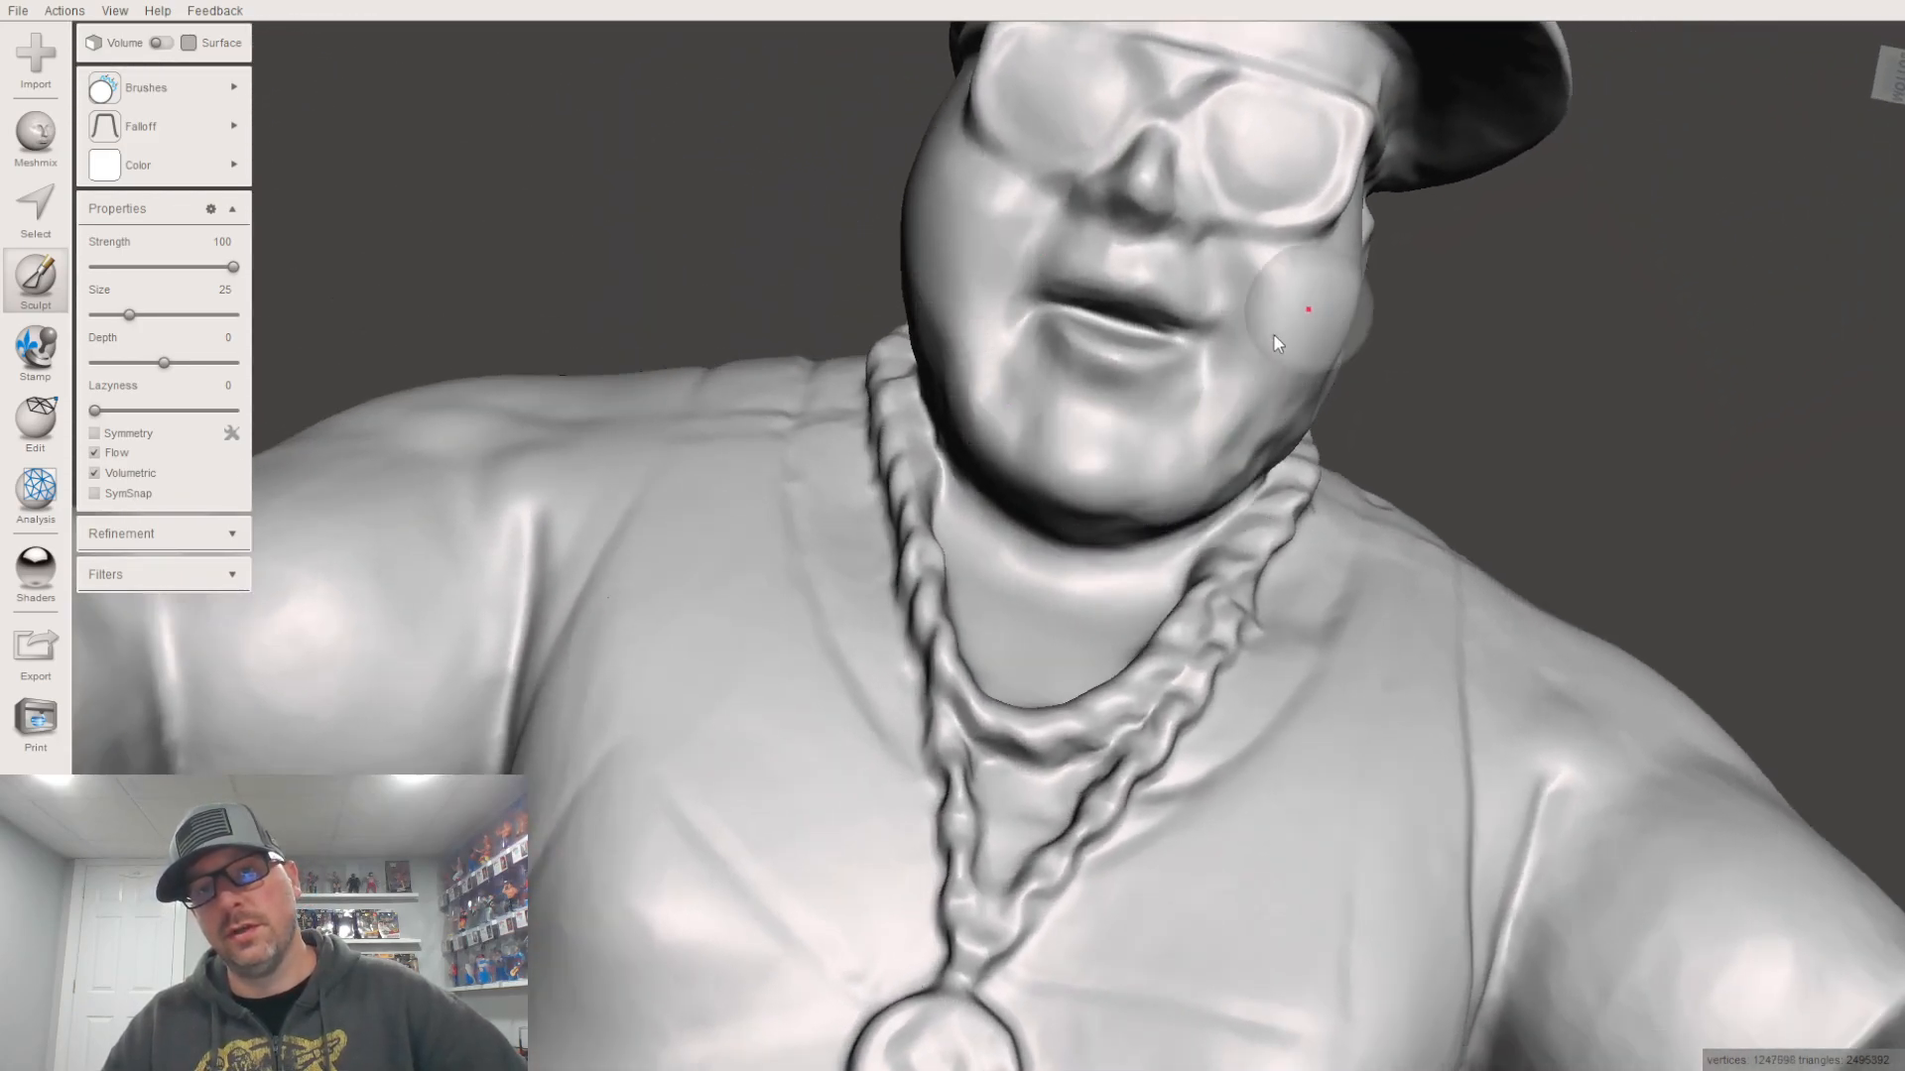
{"action": "middle_click_drag", "start_coordinate": [1288, 324], "coordinate": [1163, 456]}
{"action": "mouse_move", "coordinate": [1163, 457]}
{"action": "right_mouse_down"}
{"action": "mouse_move", "coordinate": [830, 622]}
{"action": "mouse_move", "coordinate": [859, 580]}
{"action": "right_mouse_up"}
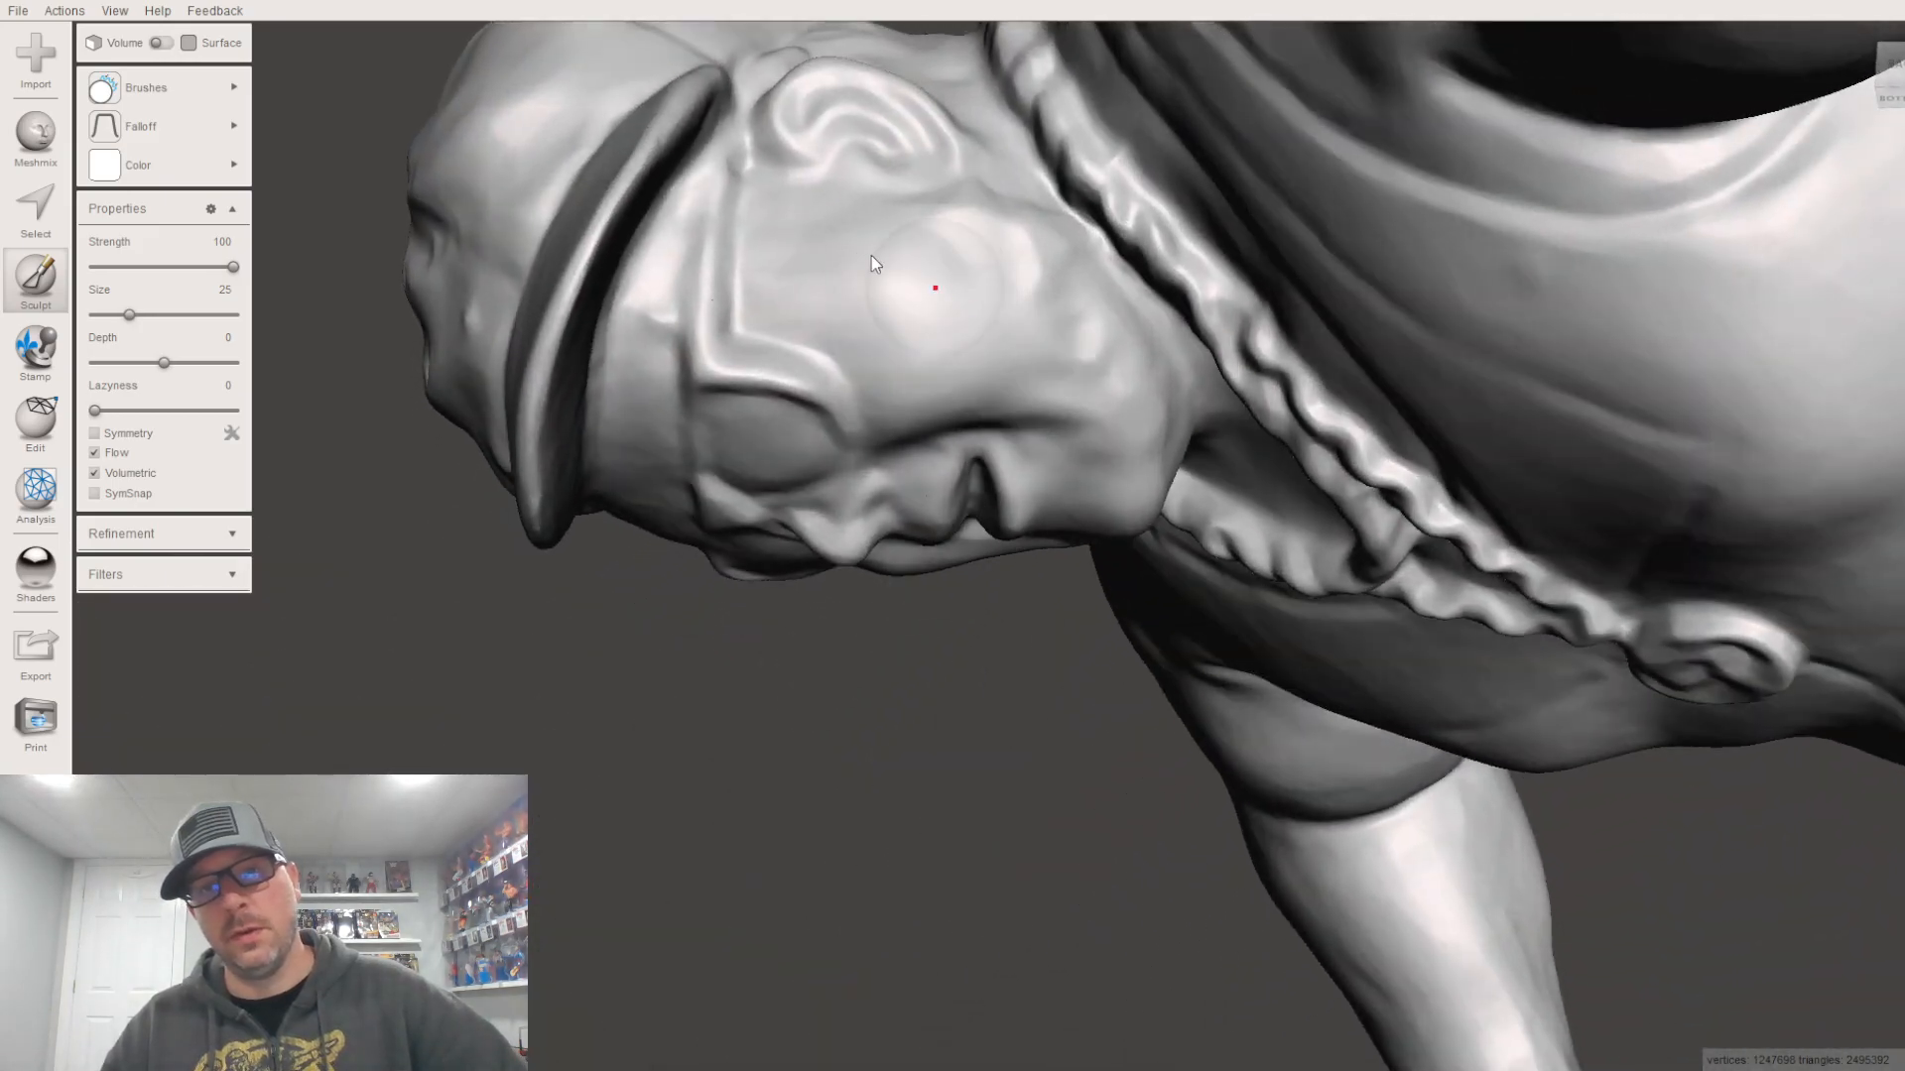
{"action": "mouse_move", "coordinate": [1563, 270]}
{"action": "left_mouse_down"}
{"action": "mouse_move", "coordinate": [1589, 296]}
{"action": "mouse_move", "coordinate": [1483, 255]}
{"action": "left_mouse_up"}
{"action": "middle_click_drag", "start_coordinate": [1560, 417], "coordinate": [1874, 565]}
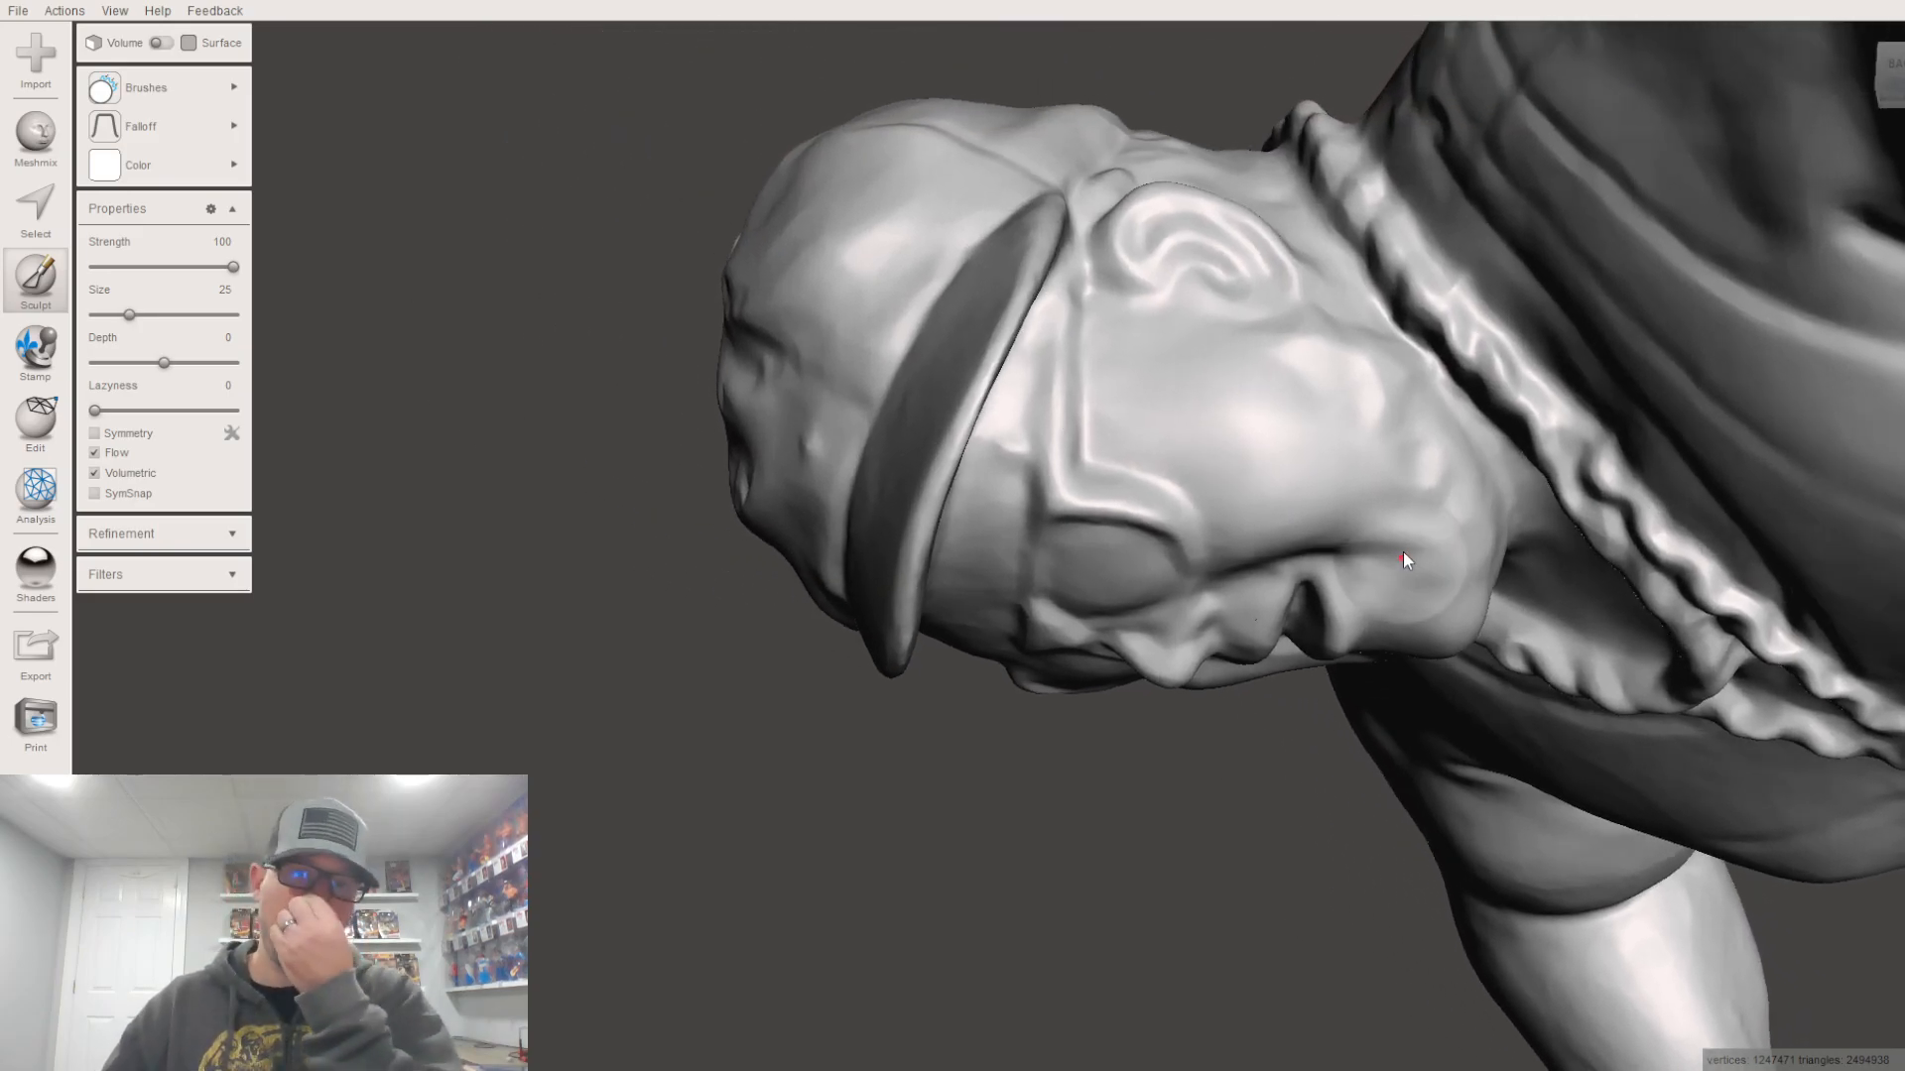
Step: Set the brush size to 14 and smooth the forehead between the cap brim and the glasses
{"action": "right_click_drag", "start_coordinate": [1401, 555], "coordinate": [1287, 484]}
{"action": "right_click_drag", "start_coordinate": [1017, 450], "coordinate": [615, 535]}
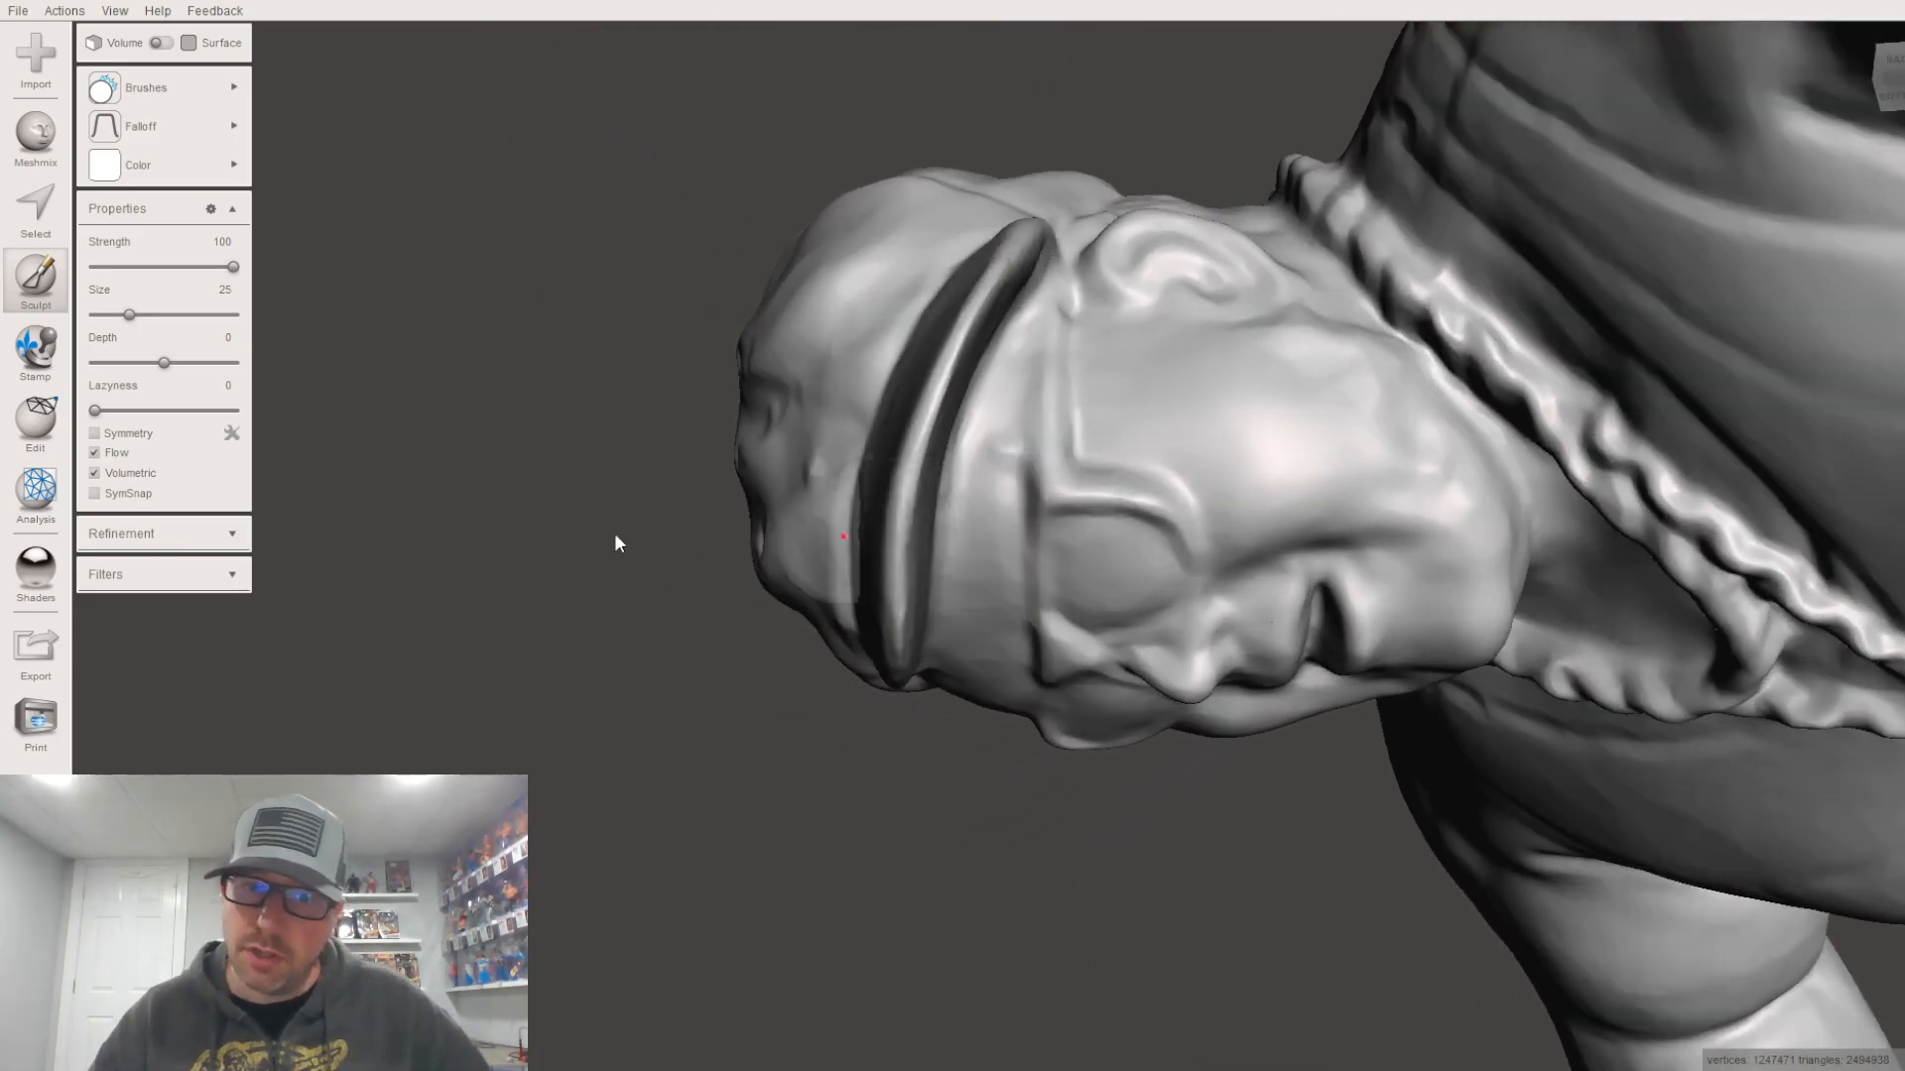
{"action": "left_click", "coordinate": [114, 314]}
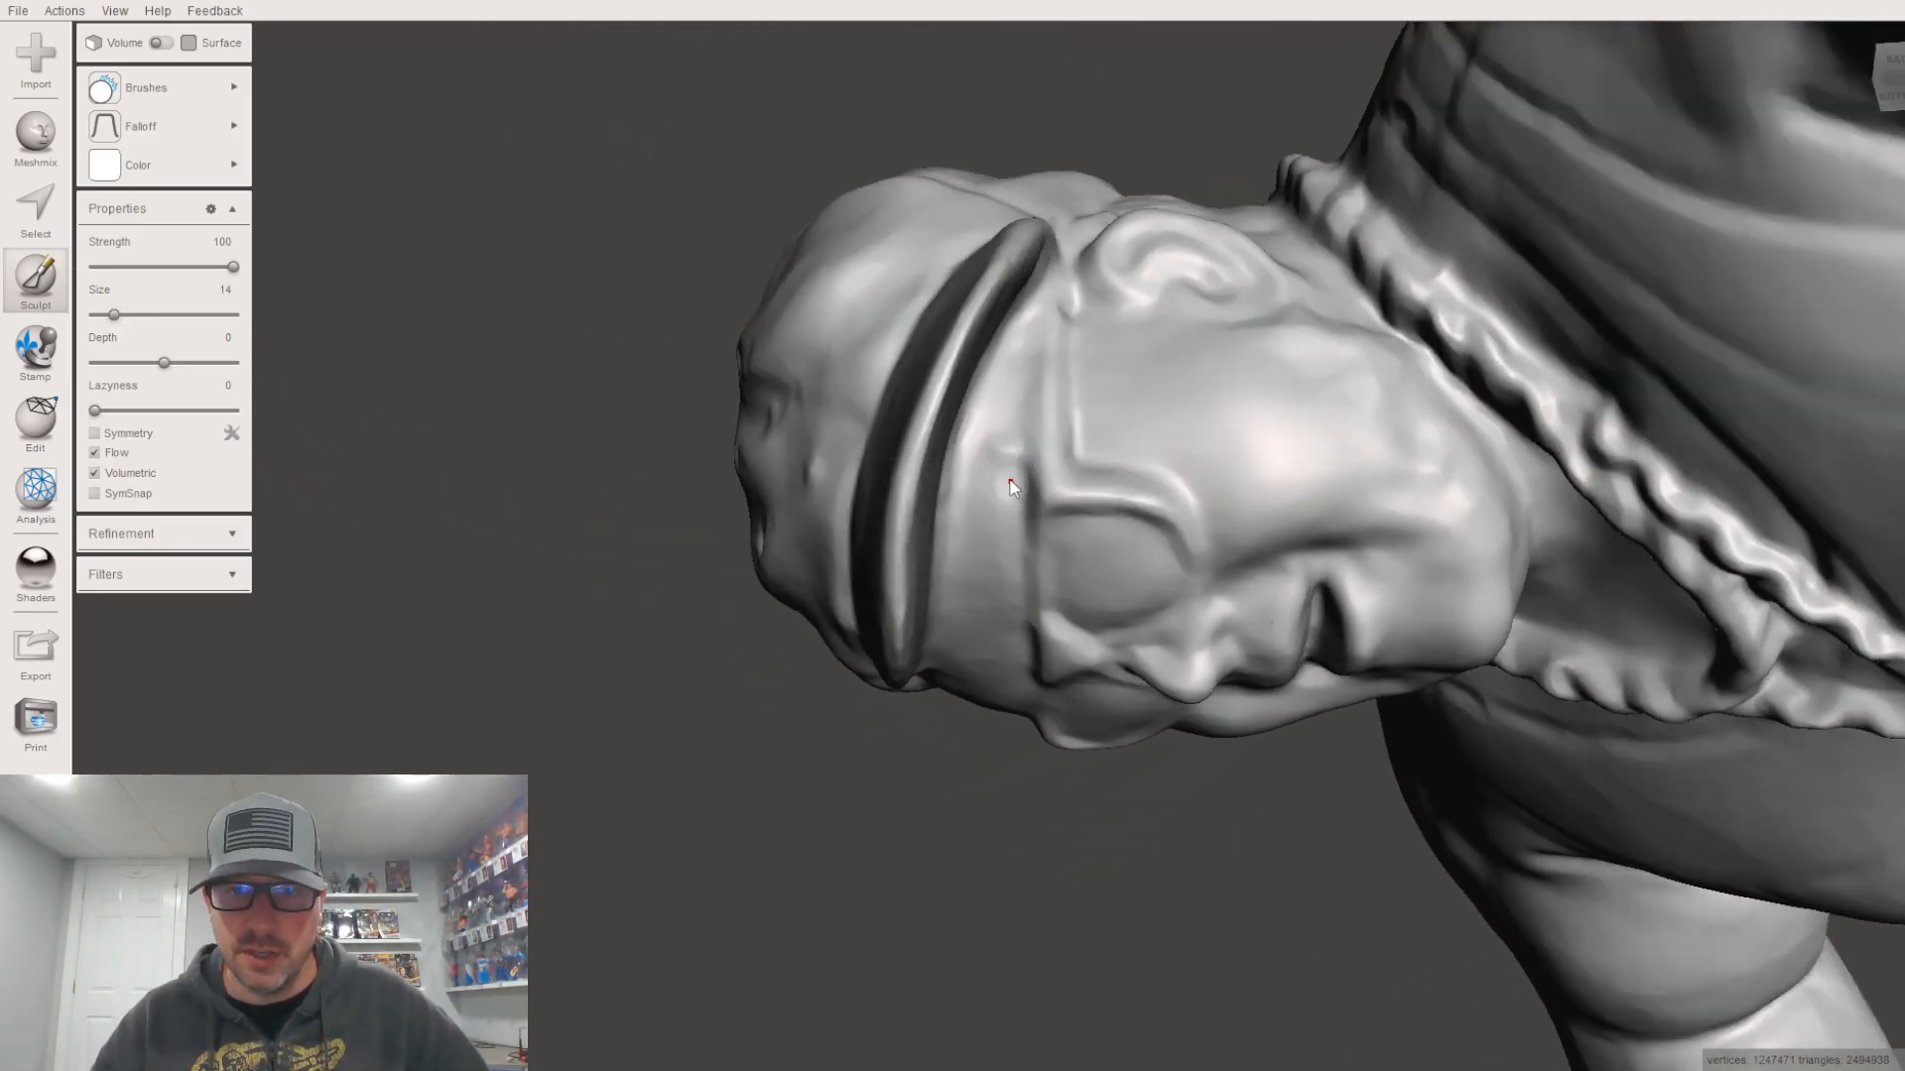
{"action": "mouse_move", "coordinate": [971, 475]}
{"action": "right_mouse_down"}
{"action": "mouse_move", "coordinate": [927, 482]}
{"action": "mouse_move", "coordinate": [936, 608]}
{"action": "right_mouse_up"}
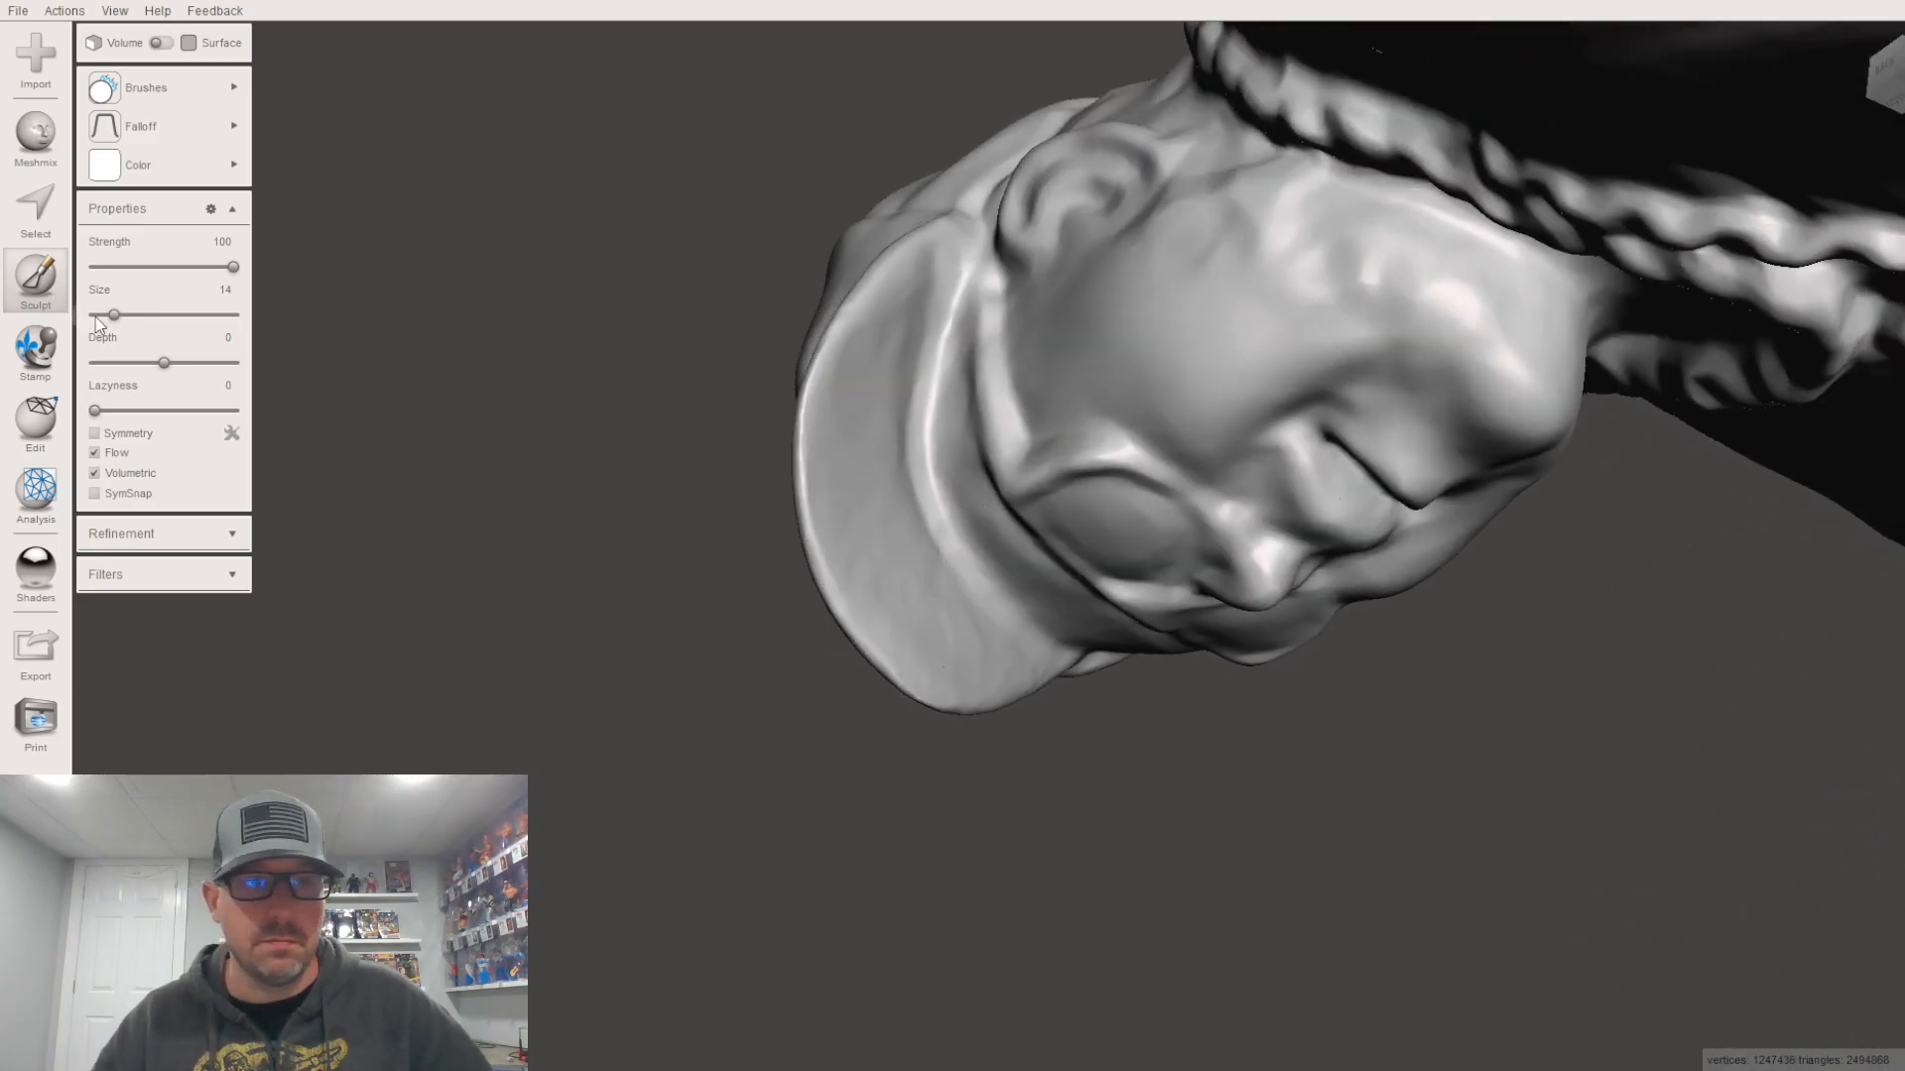
Step: Set the brush size to 20 and smooth out the dents on the front and side of the cap
{"action": "left_click", "coordinate": [121, 316]}
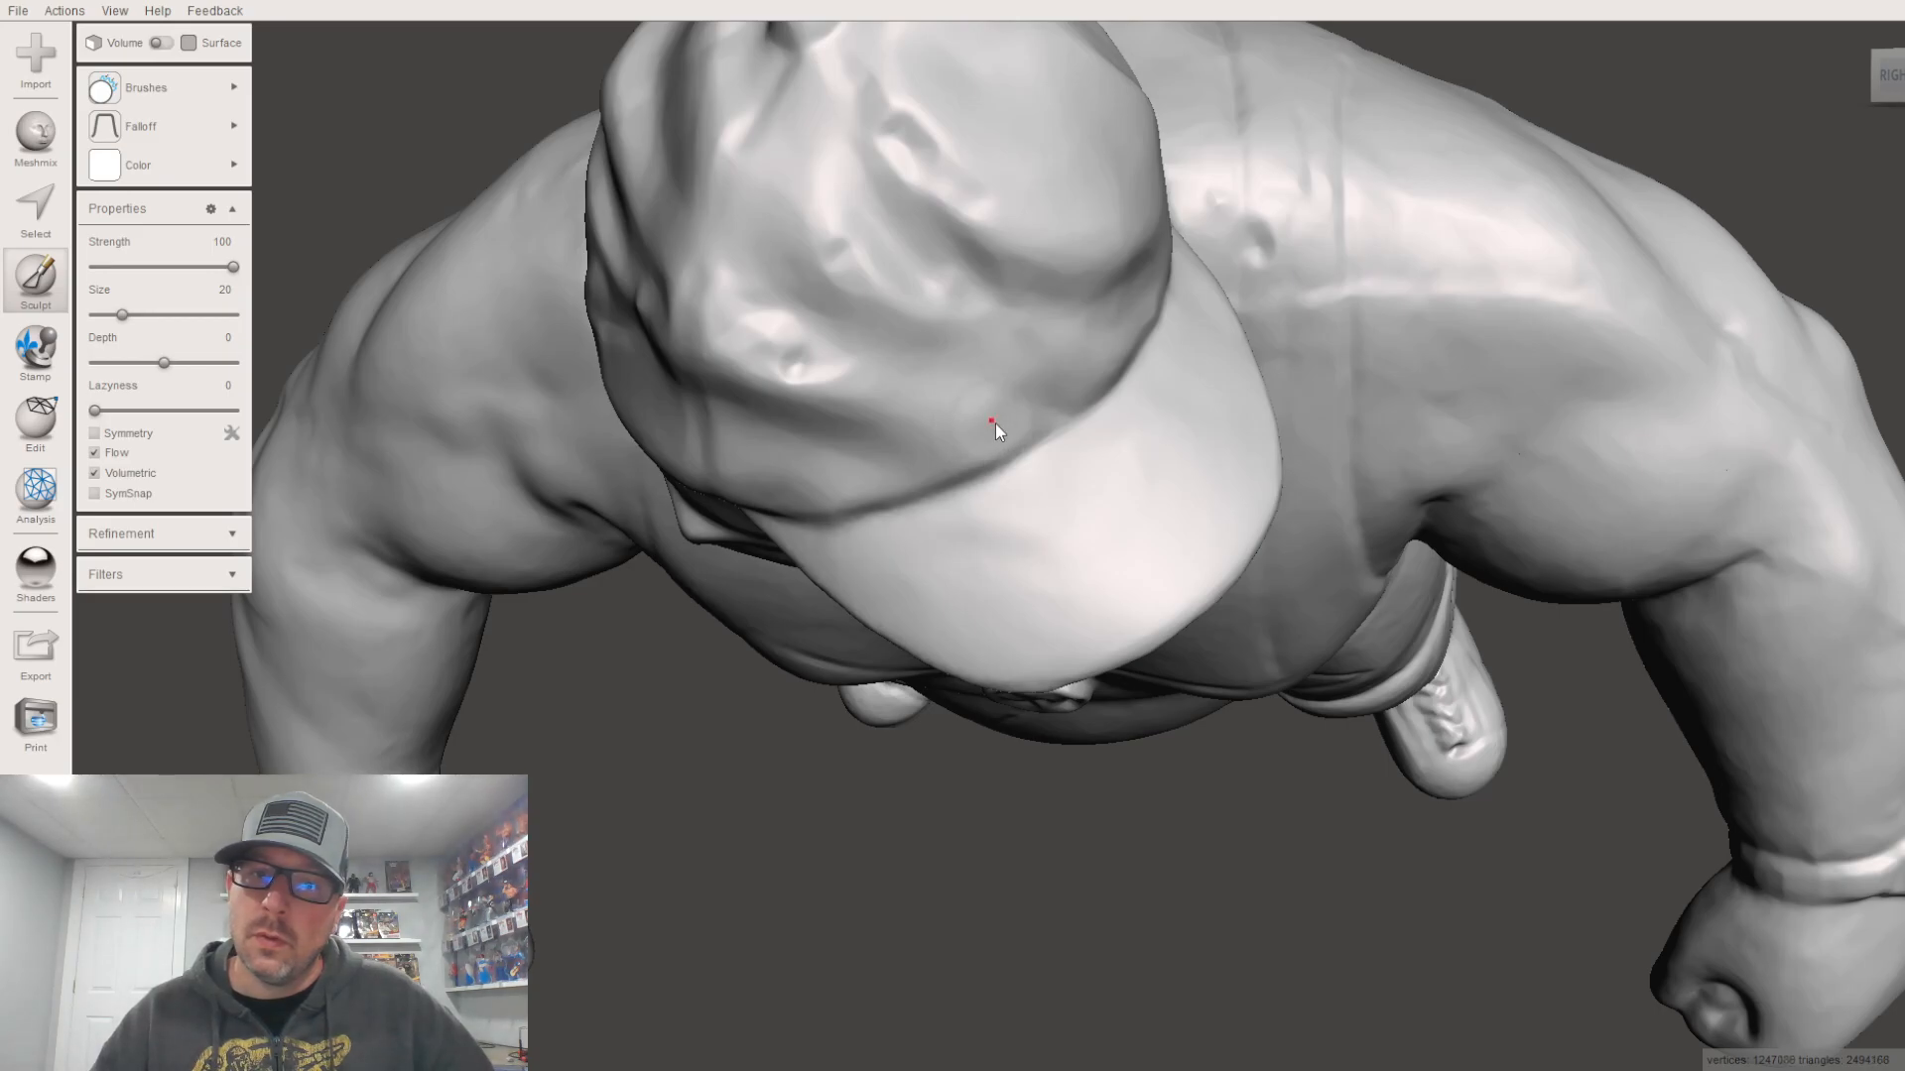
{"action": "mouse_move", "coordinate": [960, 437]}
{"action": "right_mouse_down"}
{"action": "mouse_move", "coordinate": [915, 355]}
{"action": "mouse_move", "coordinate": [991, 439]}
{"action": "mouse_move", "coordinate": [956, 407]}
{"action": "right_mouse_up"}
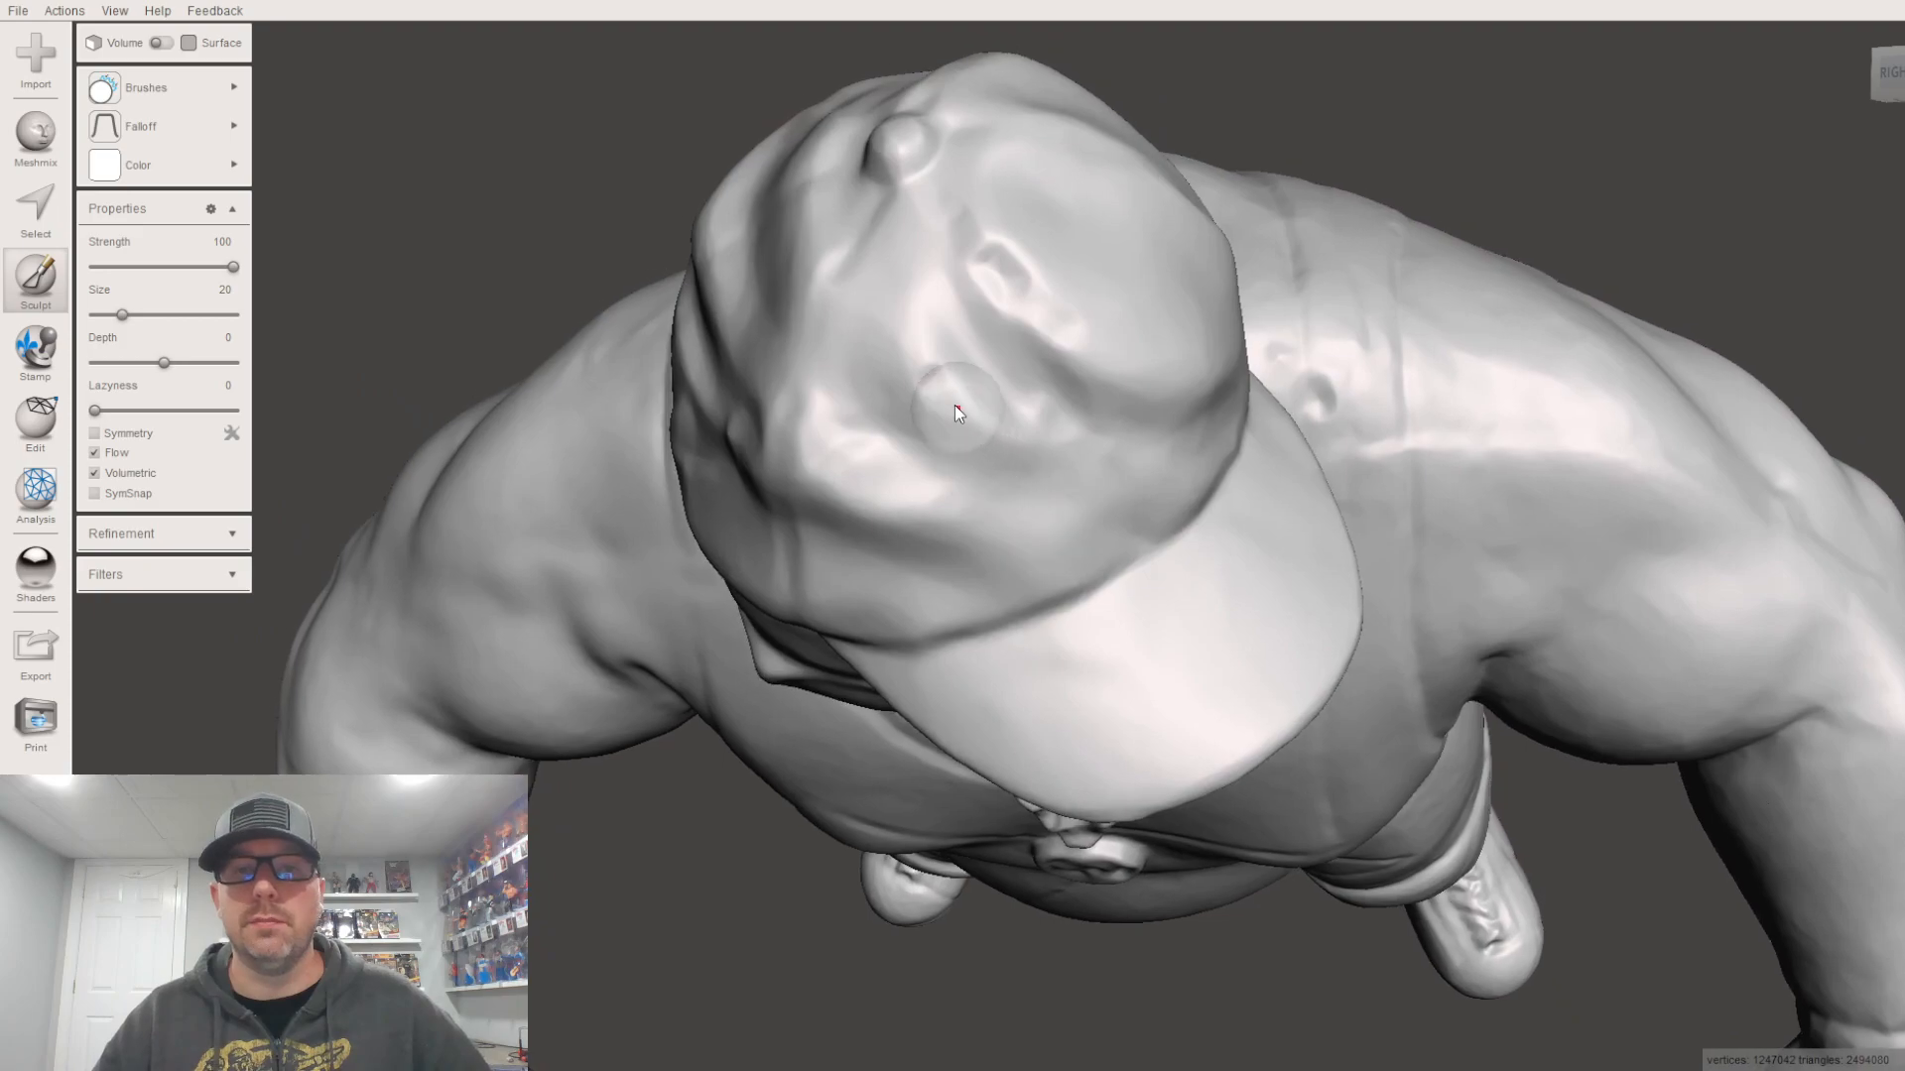
{"action": "left_click_drag", "start_coordinate": [1049, 412], "coordinate": [1012, 404]}
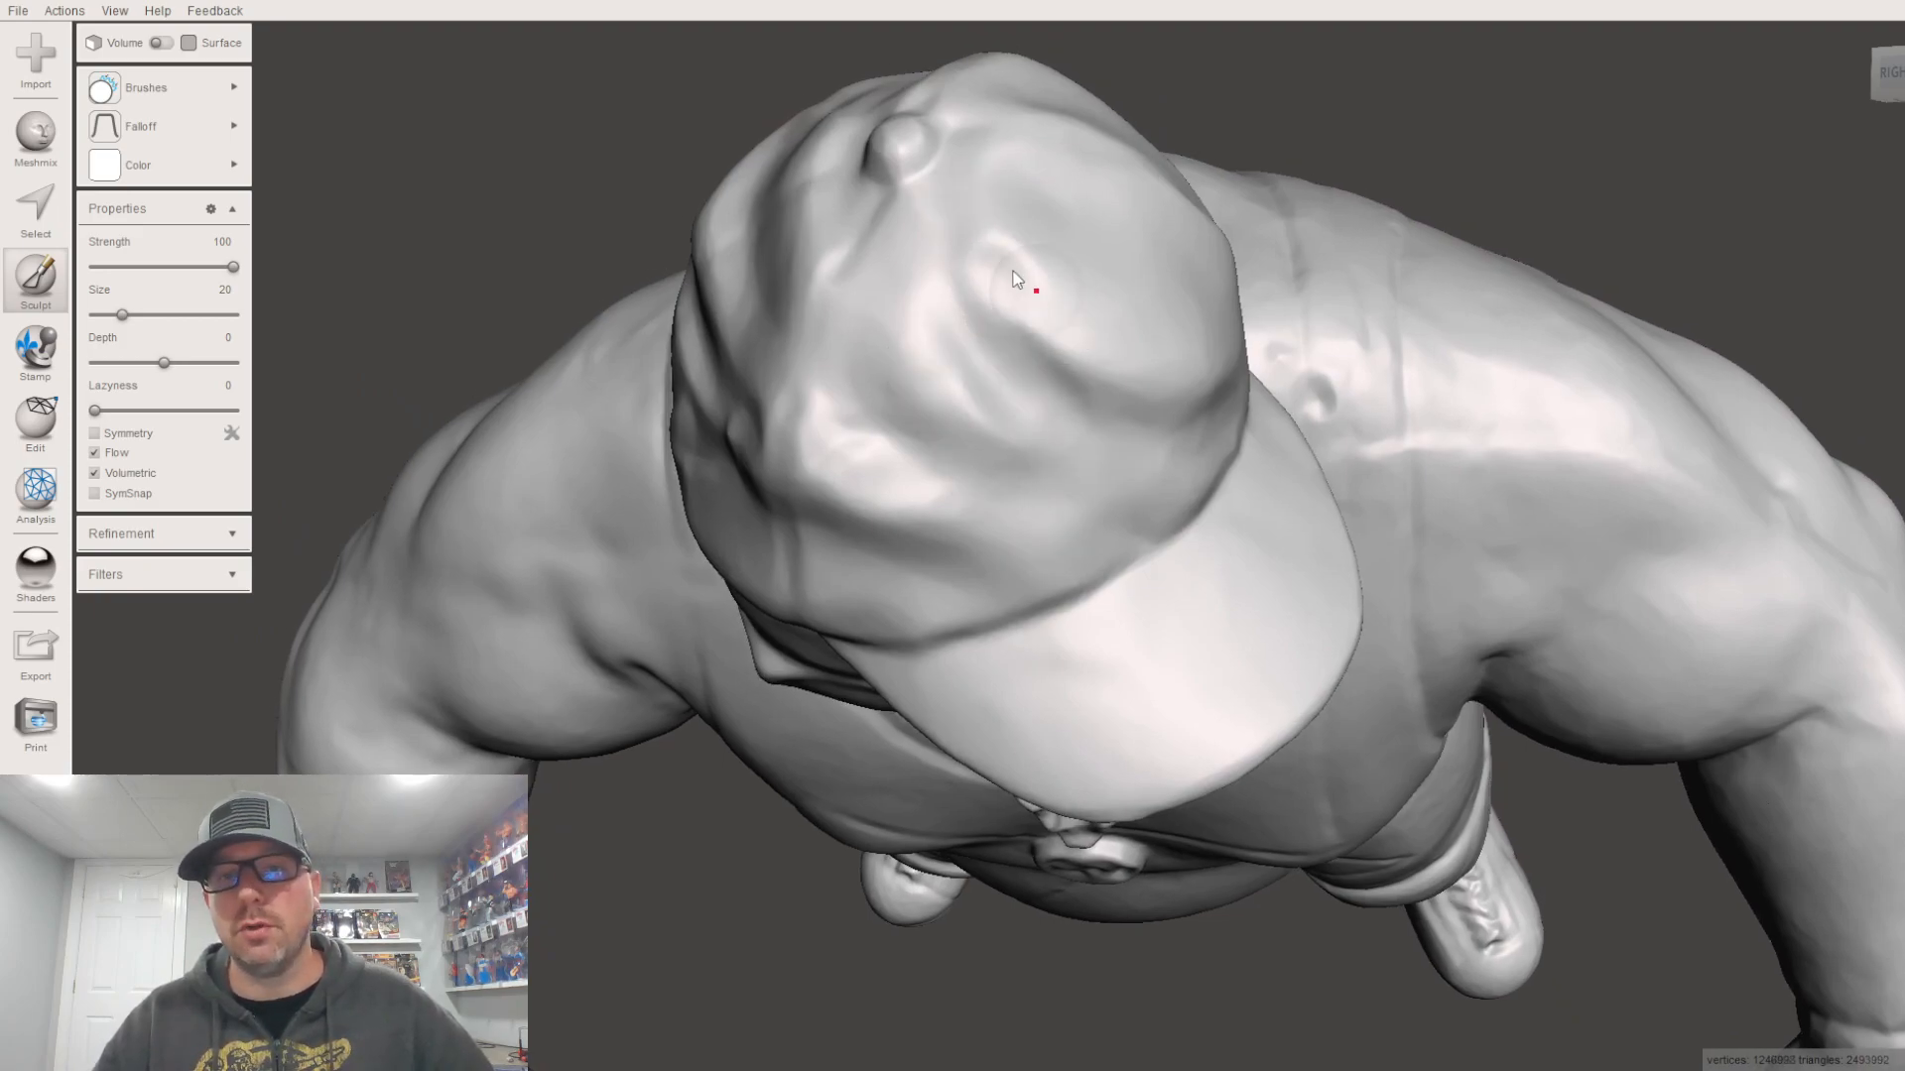
{"action": "right_click_drag", "start_coordinate": [921, 348], "coordinate": [1099, 367]}
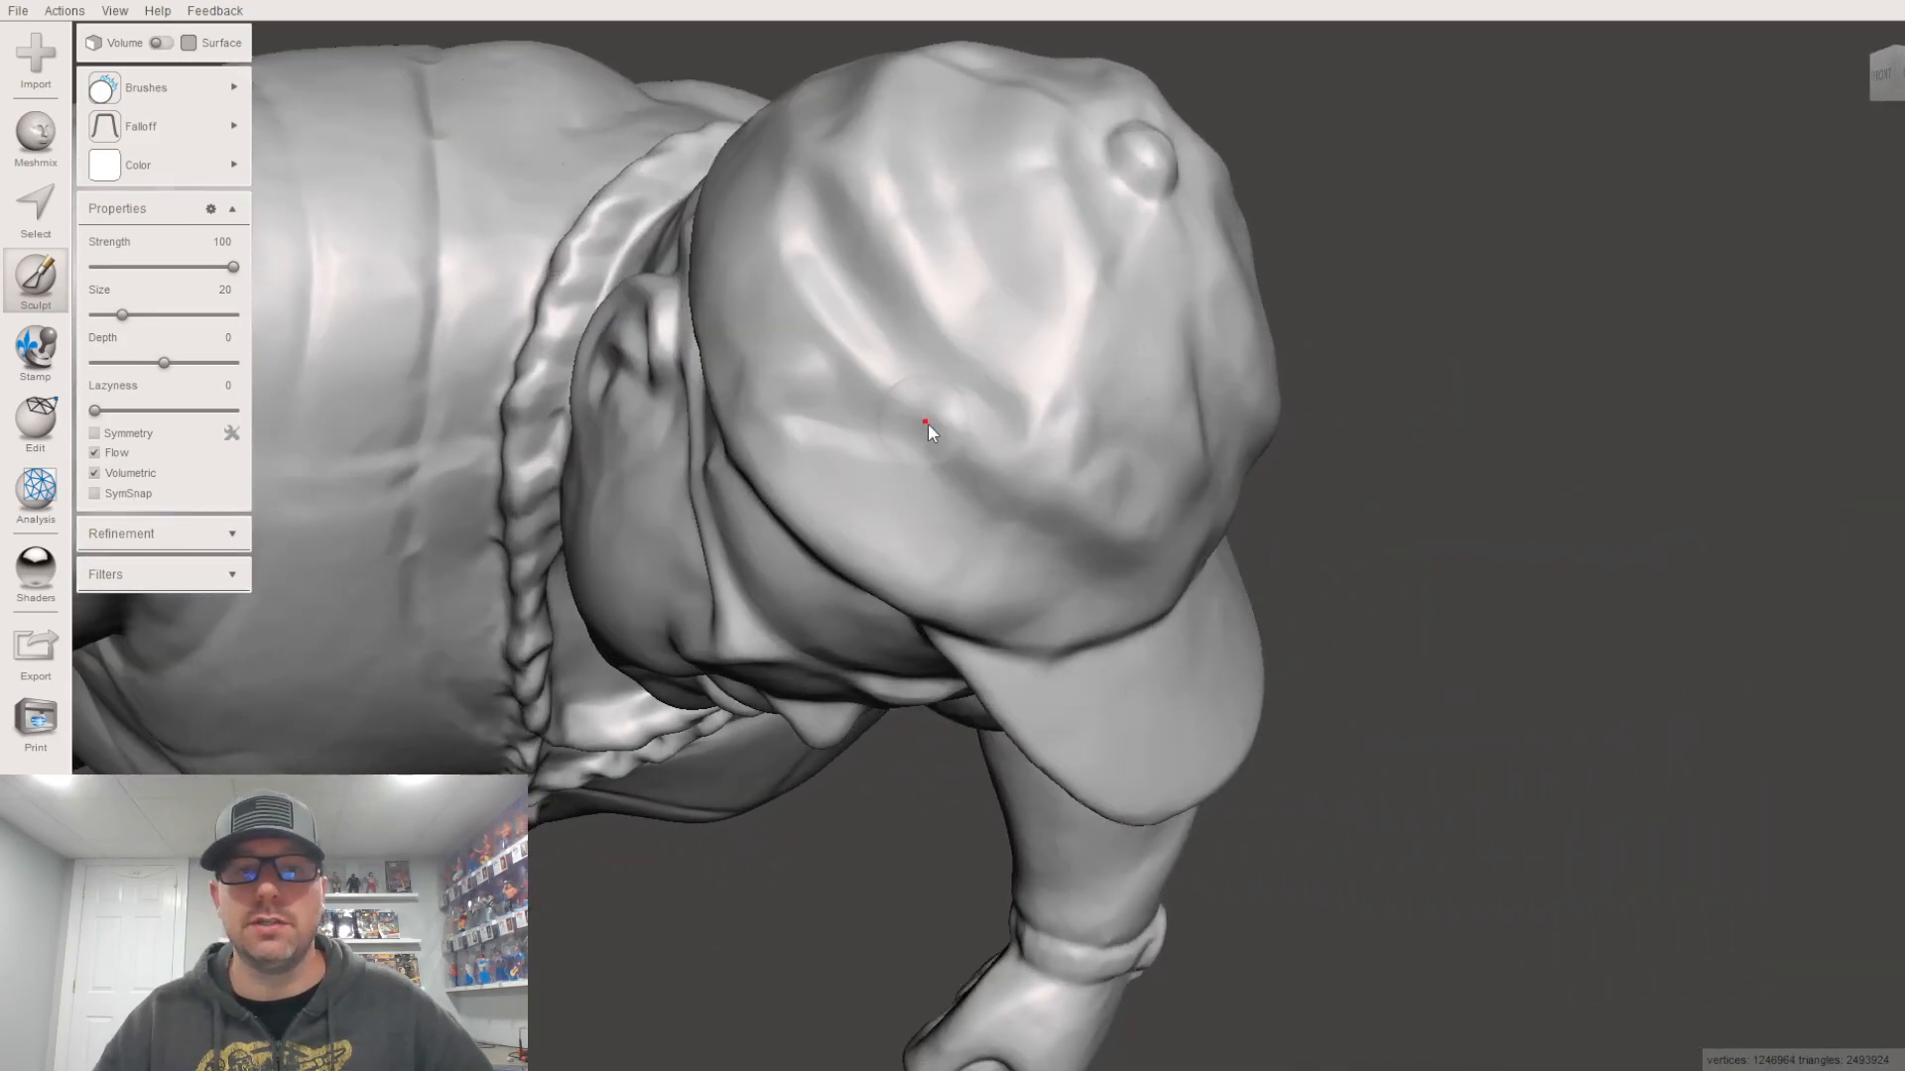
{"action": "left_click_drag", "start_coordinate": [830, 472], "coordinate": [937, 558]}
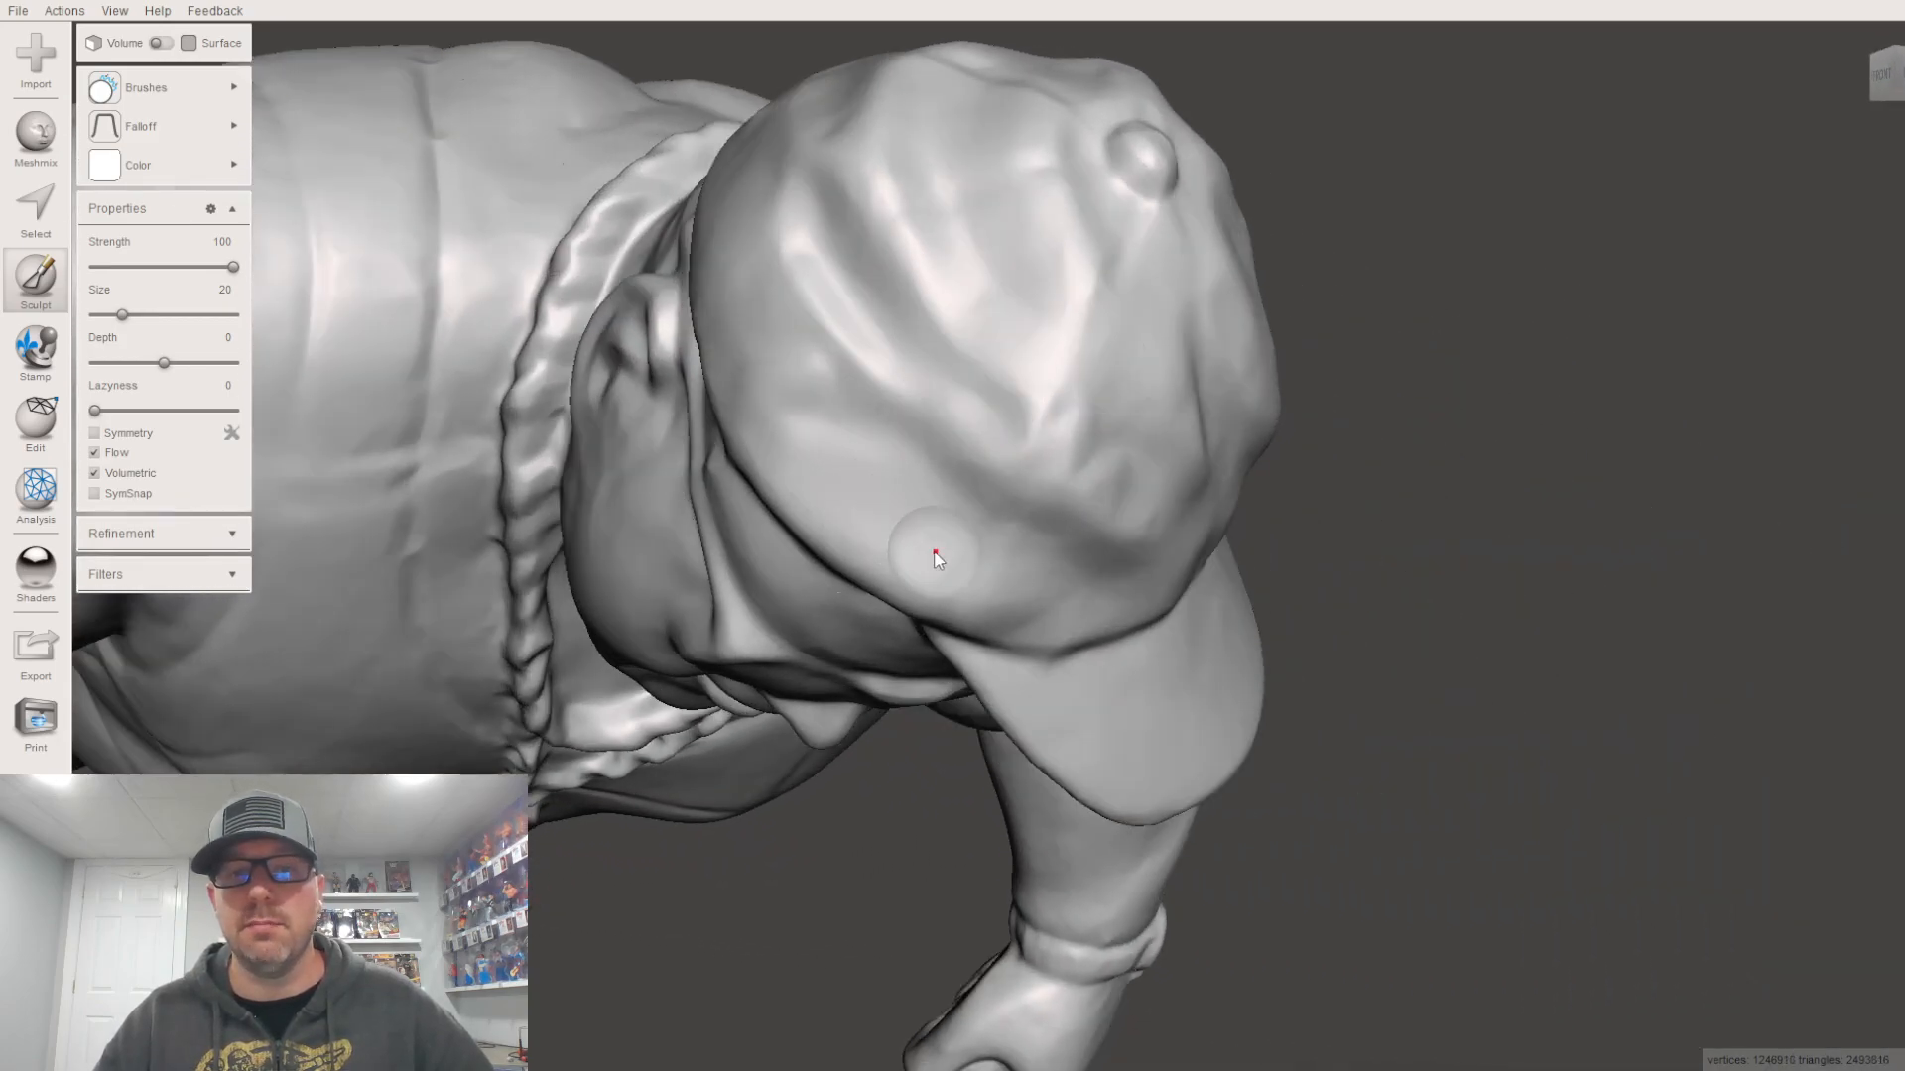
{"action": "left_click_drag", "start_coordinate": [858, 342], "coordinate": [929, 226]}
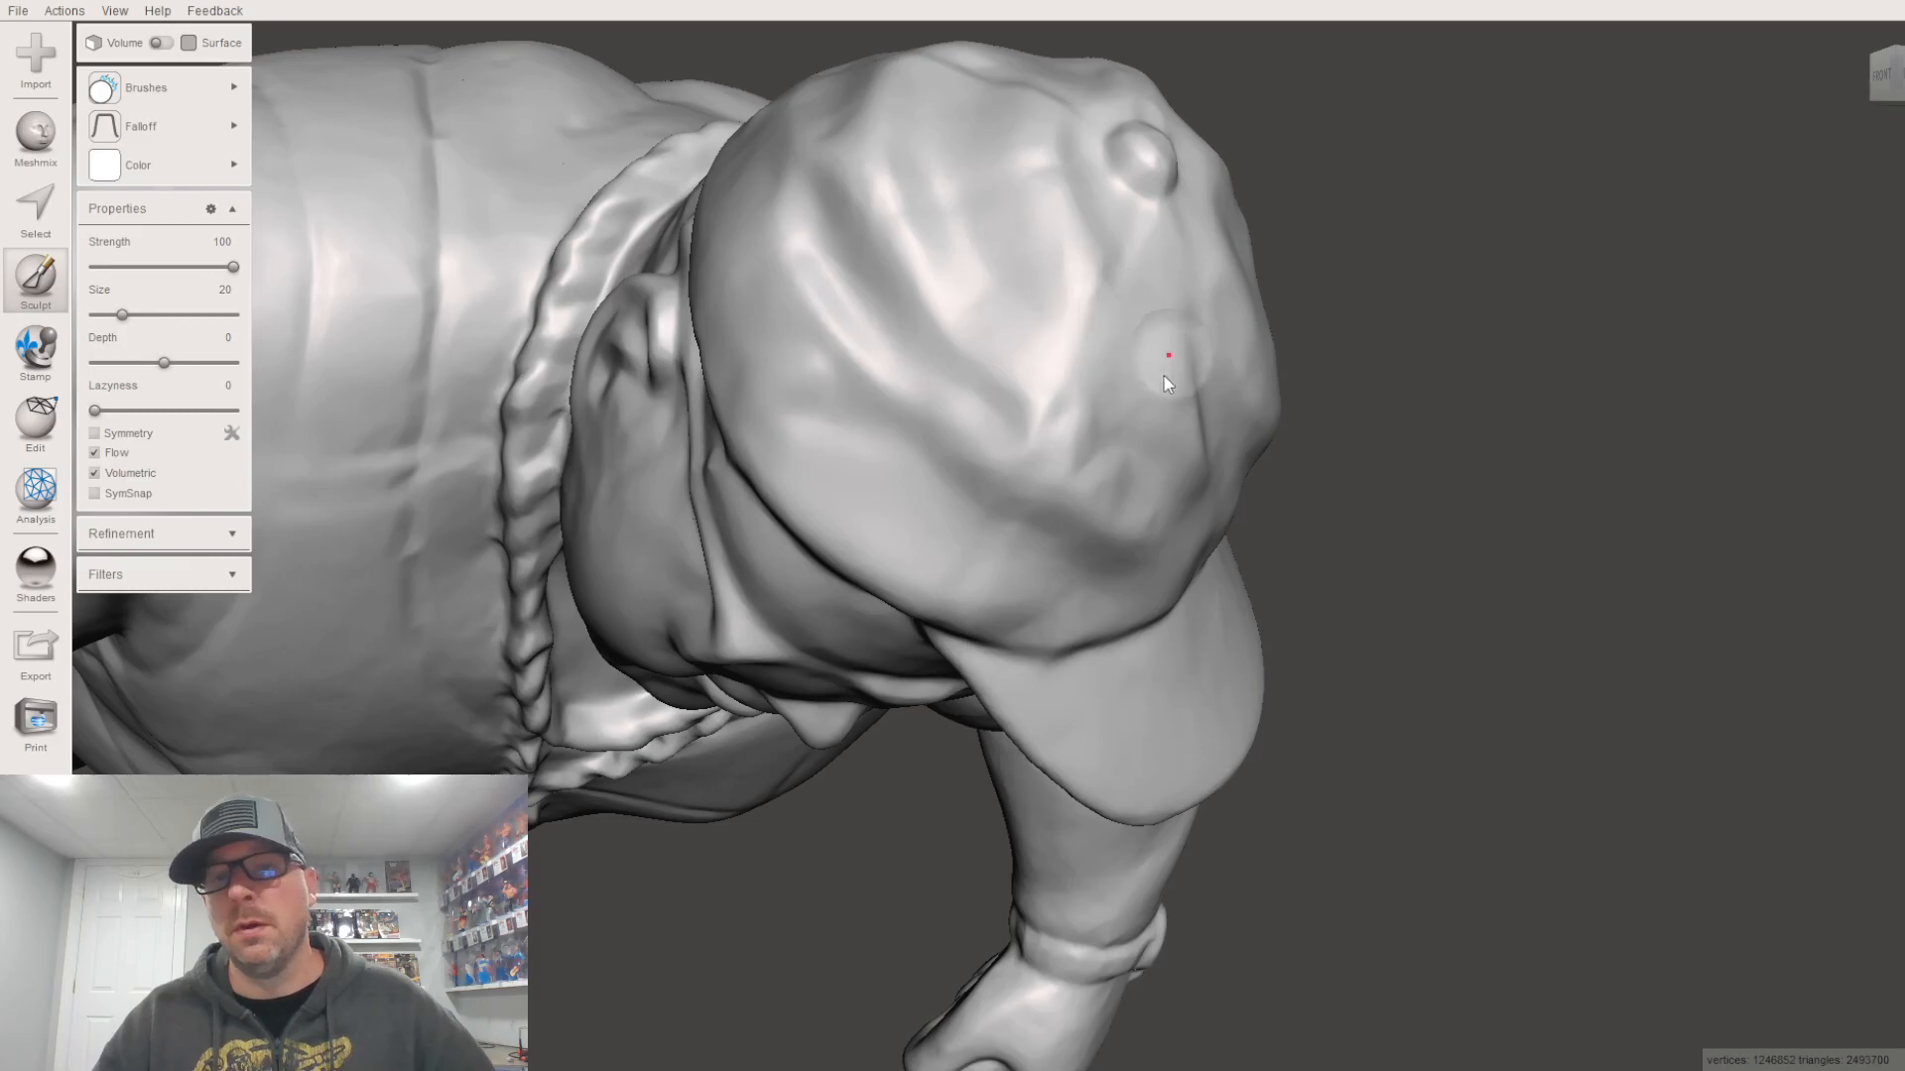
Step: Smooth the back of the cap and the back of the neck above the chain
{"action": "right_click_drag", "start_coordinate": [1168, 363], "coordinate": [954, 417]}
{"action": "left_click_drag", "start_coordinate": [920, 525], "coordinate": [854, 476]}
{"action": "mouse_move", "coordinate": [1024, 480]}
{"action": "right_mouse_down"}
{"action": "mouse_move", "coordinate": [952, 552]}
{"action": "mouse_move", "coordinate": [960, 496]}
{"action": "mouse_move", "coordinate": [1083, 585]}
{"action": "mouse_move", "coordinate": [1223, 467]}
{"action": "mouse_move", "coordinate": [847, 382]}
{"action": "mouse_move", "coordinate": [649, 468]}
{"action": "mouse_move", "coordinate": [800, 413]}
{"action": "mouse_move", "coordinate": [807, 620]}
{"action": "mouse_move", "coordinate": [859, 570]}
{"action": "right_mouse_up"}
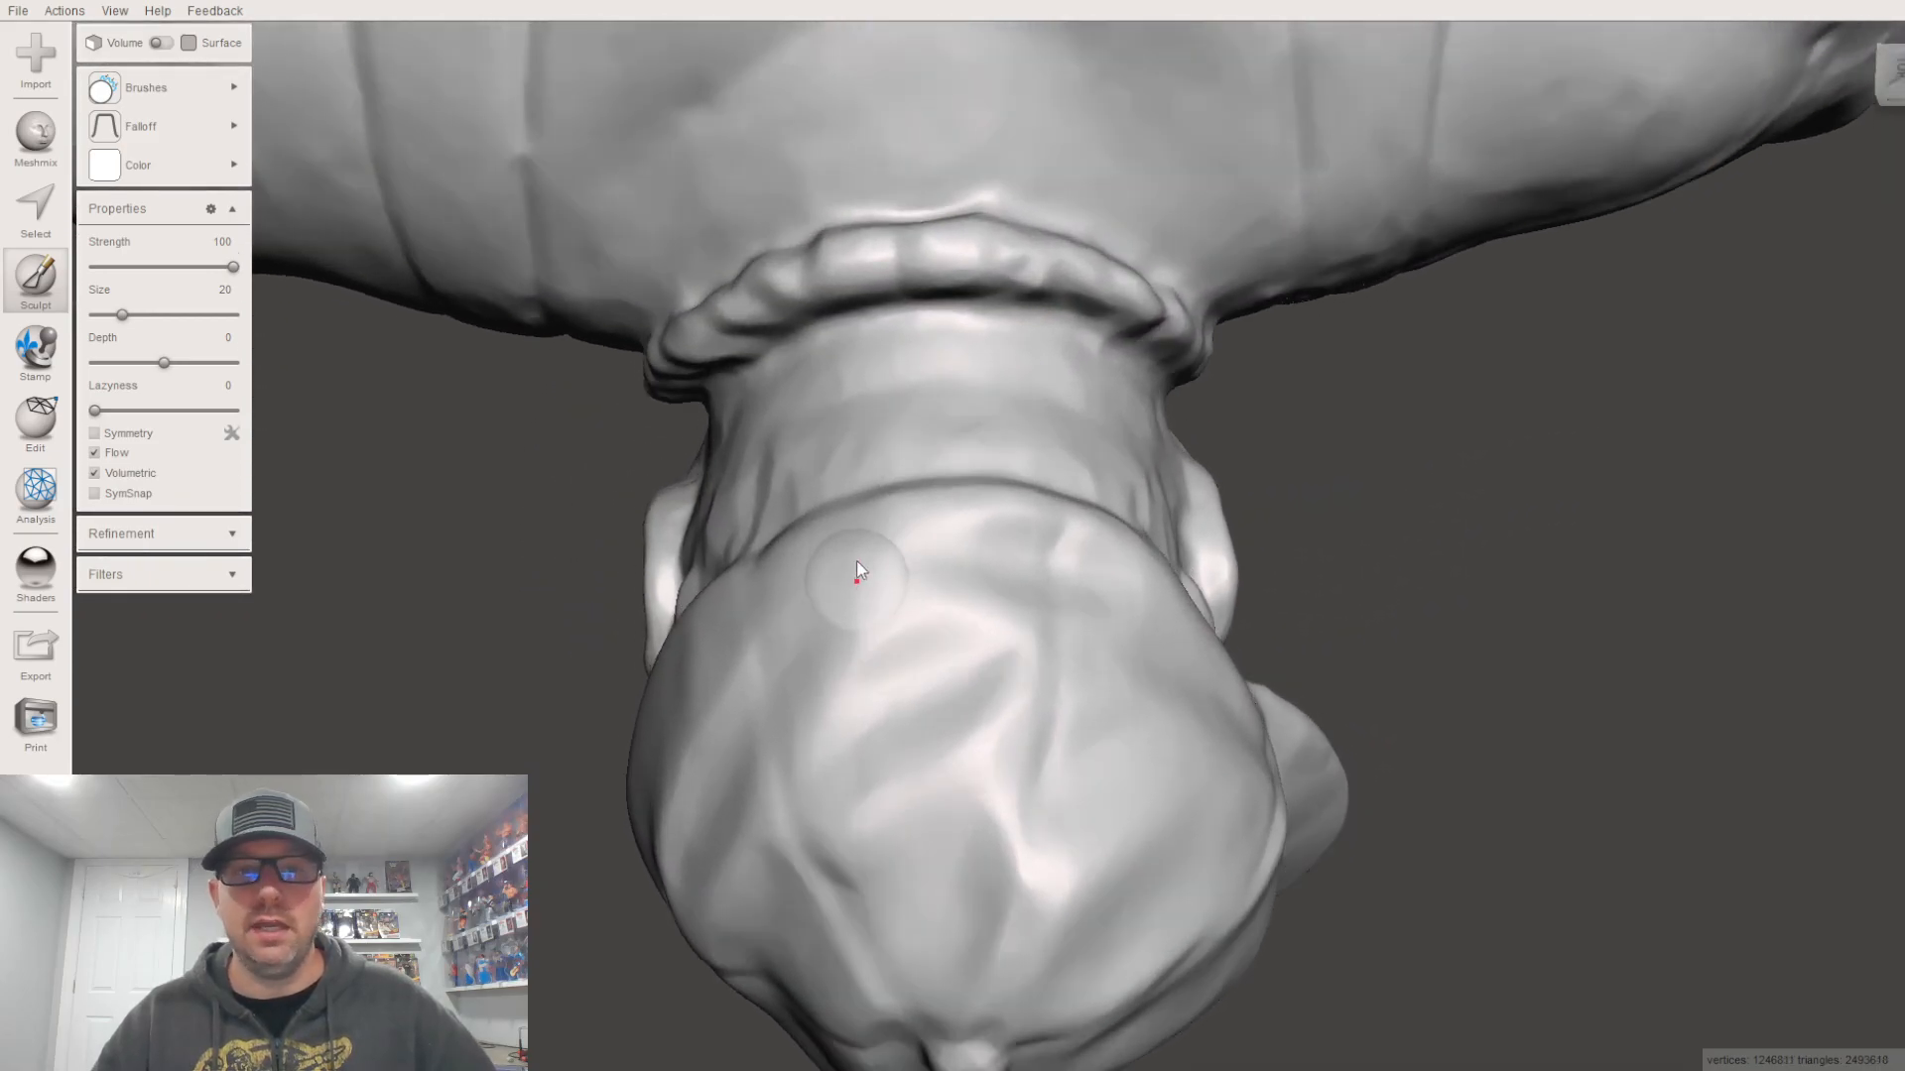
{"action": "right_click_drag", "start_coordinate": [763, 397], "coordinate": [752, 515]}
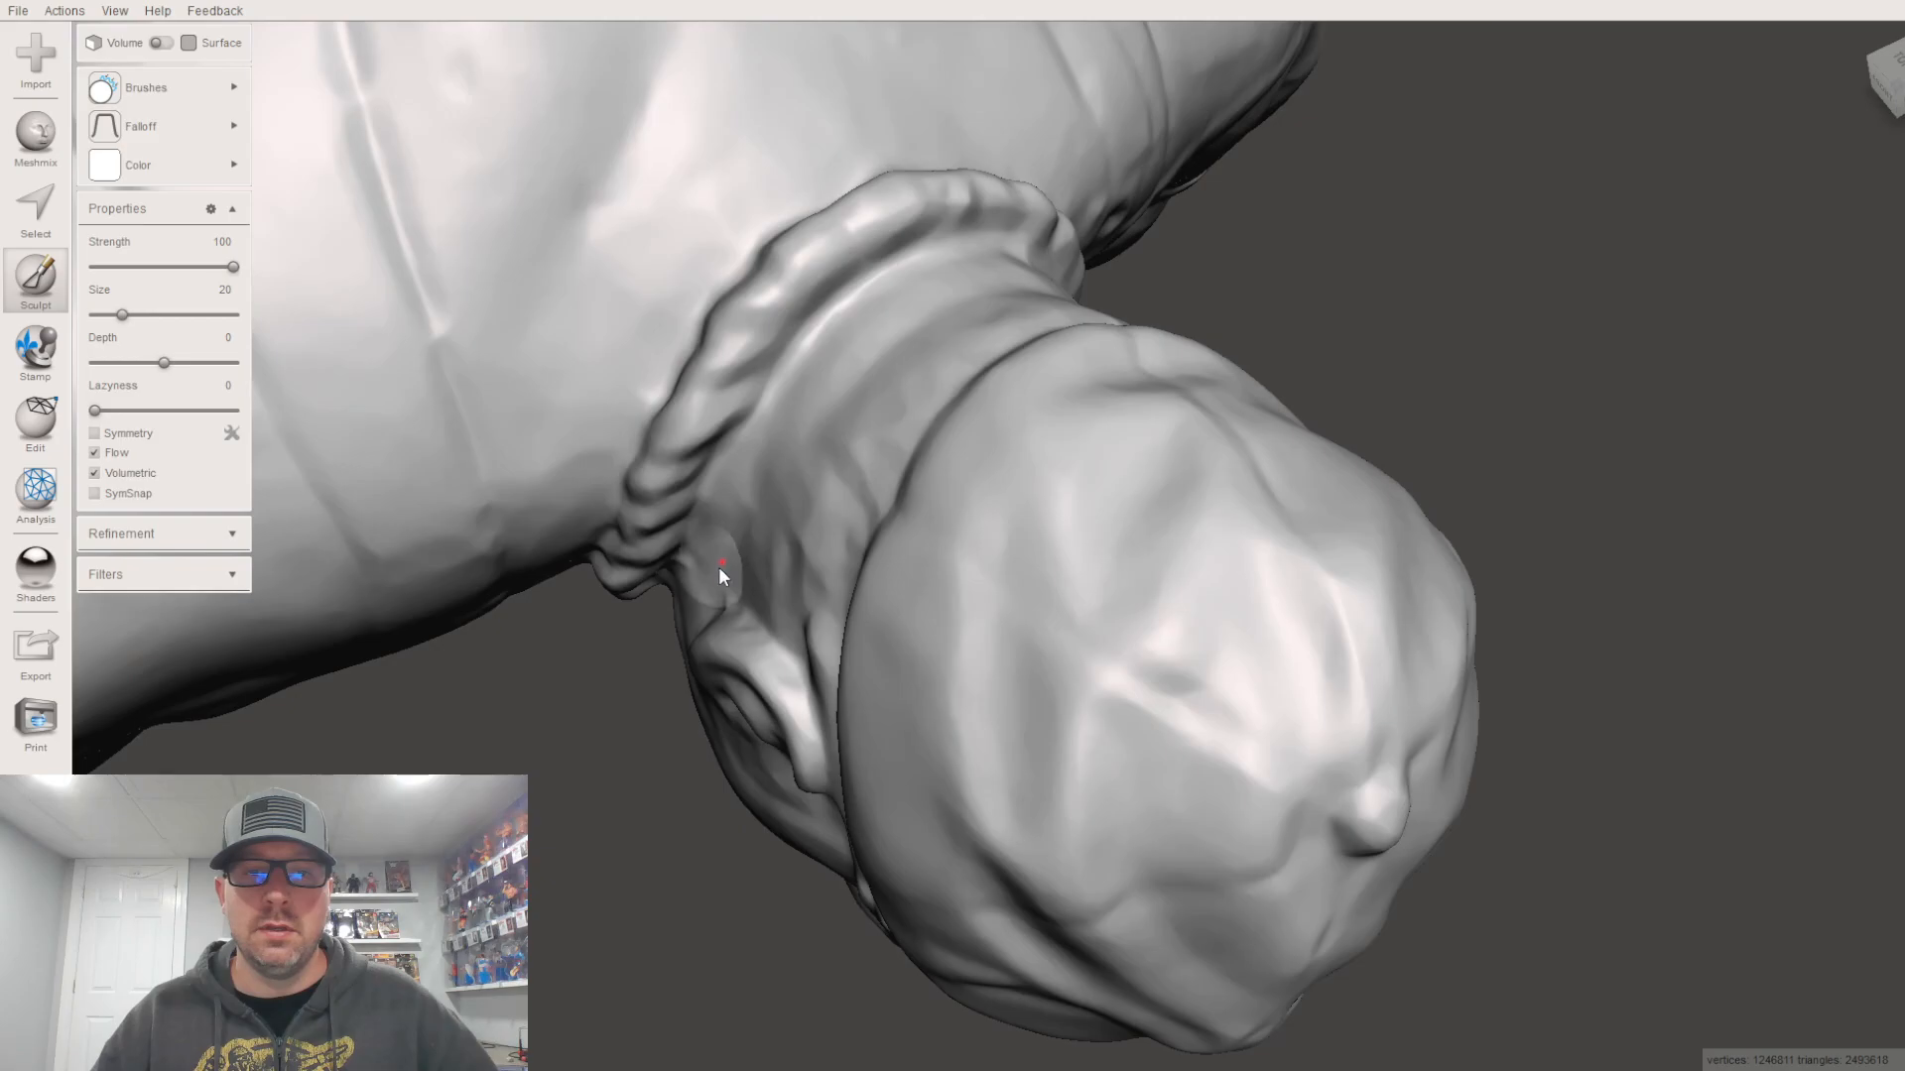
{"action": "right_click_drag", "start_coordinate": [884, 296], "coordinate": [1034, 307]}
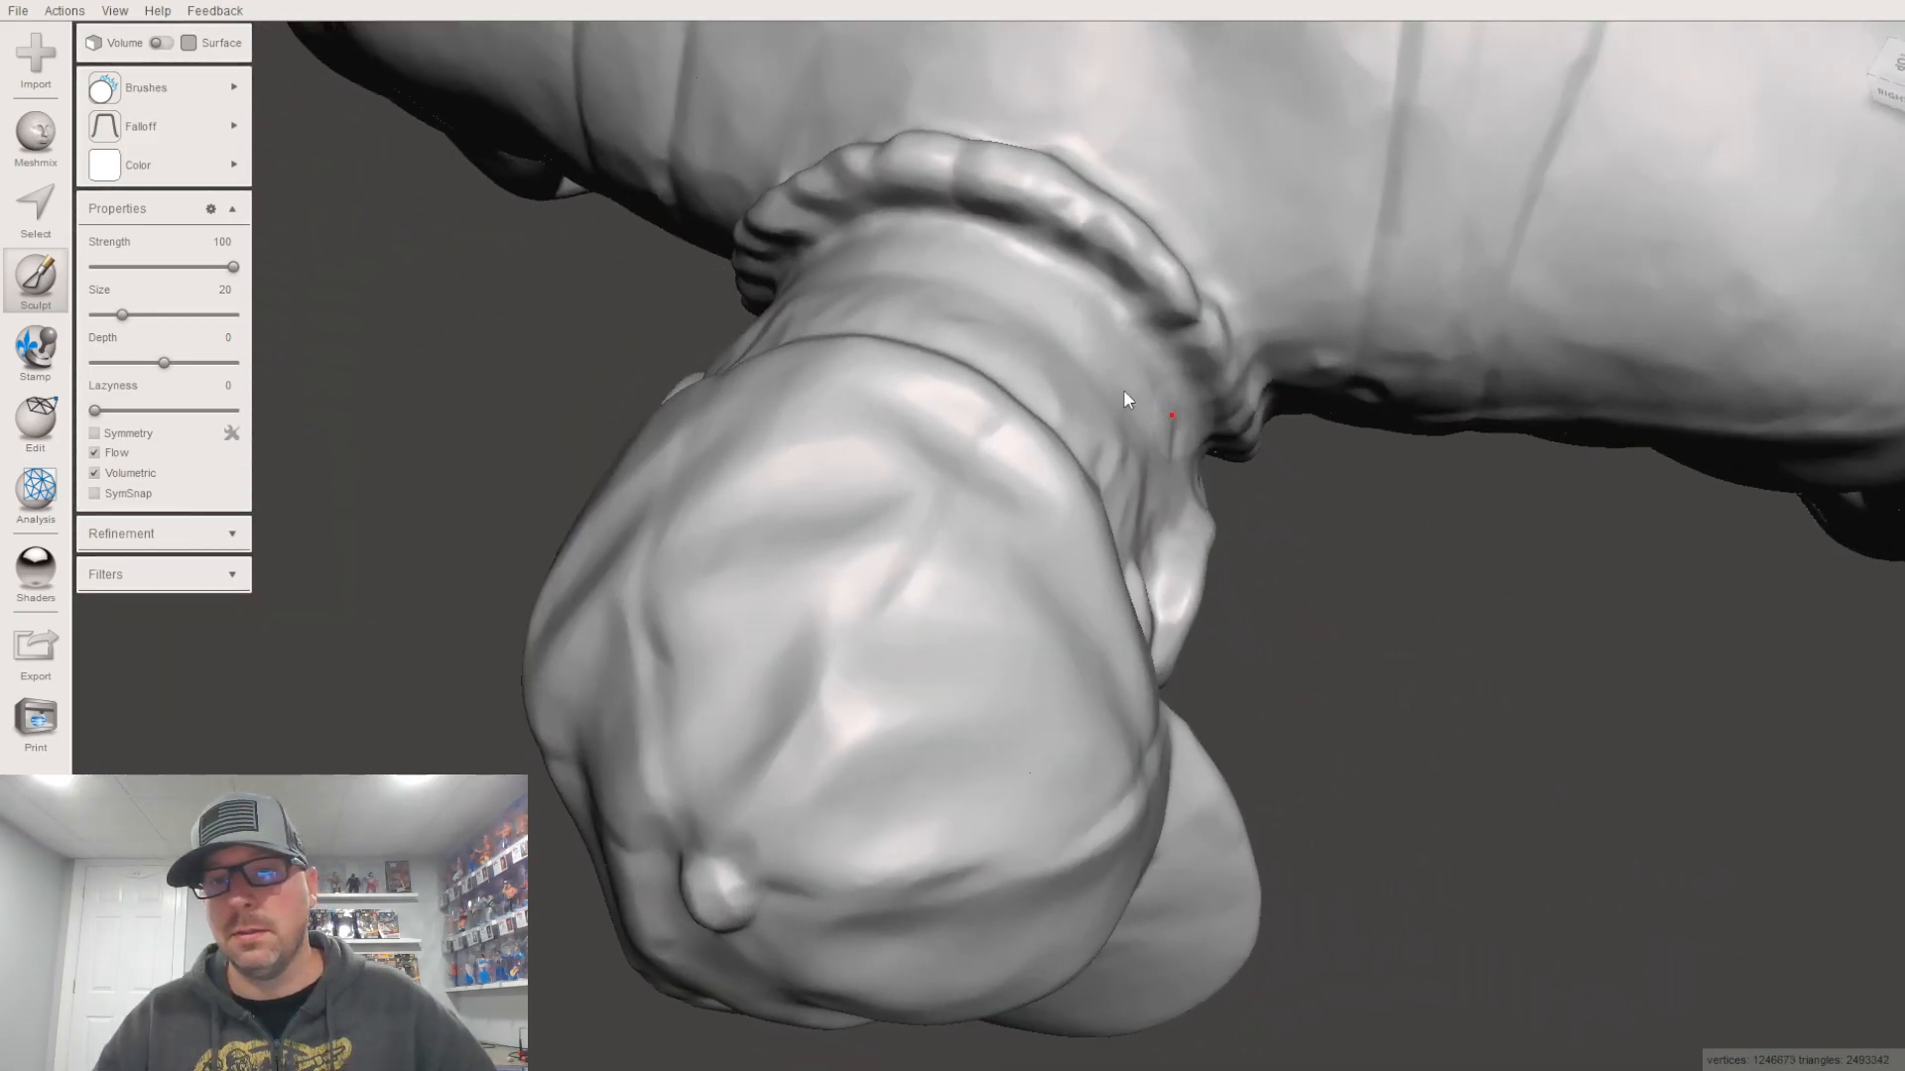
Step: Smooth the neck behind the left ear and the dent on top of the left shoulder beside the chain
{"action": "right_click_drag", "start_coordinate": [1126, 399], "coordinate": [957, 285]}
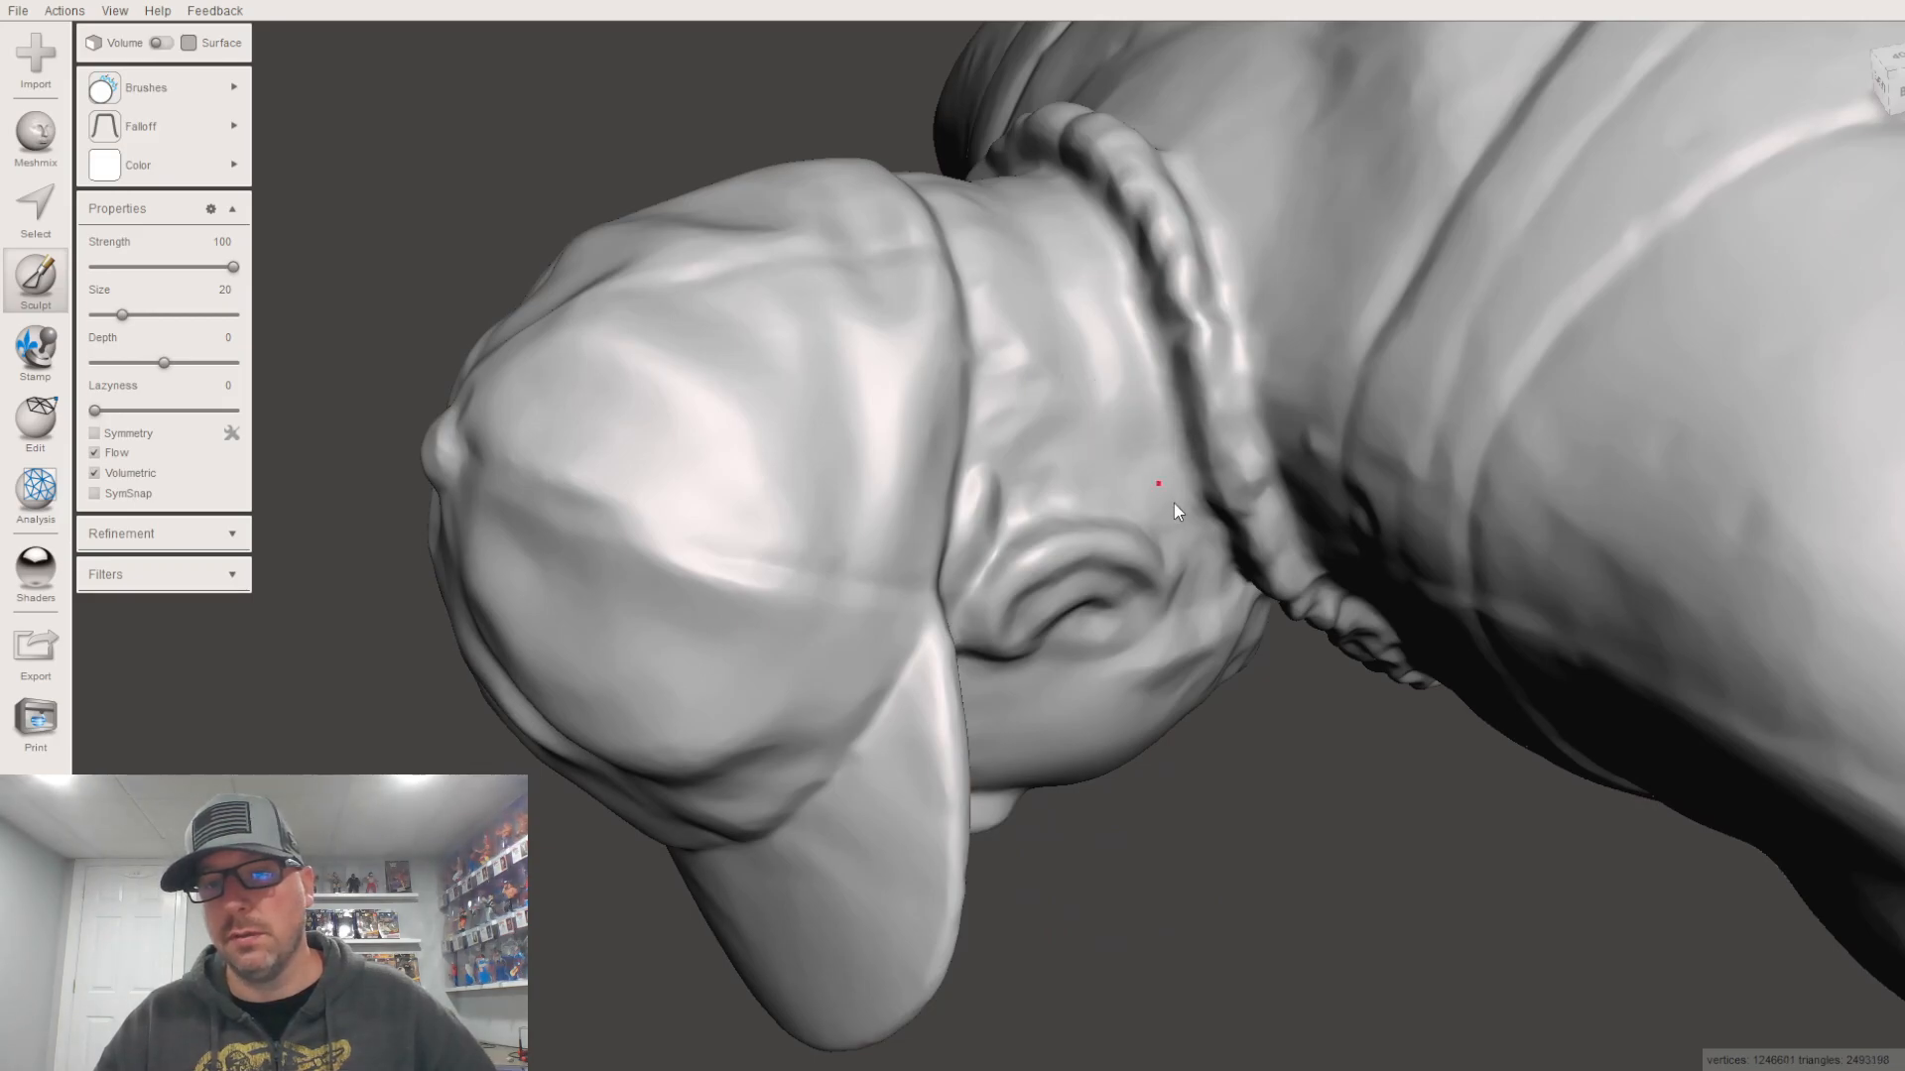
{"action": "right_click_drag", "start_coordinate": [1062, 500], "coordinate": [1349, 496]}
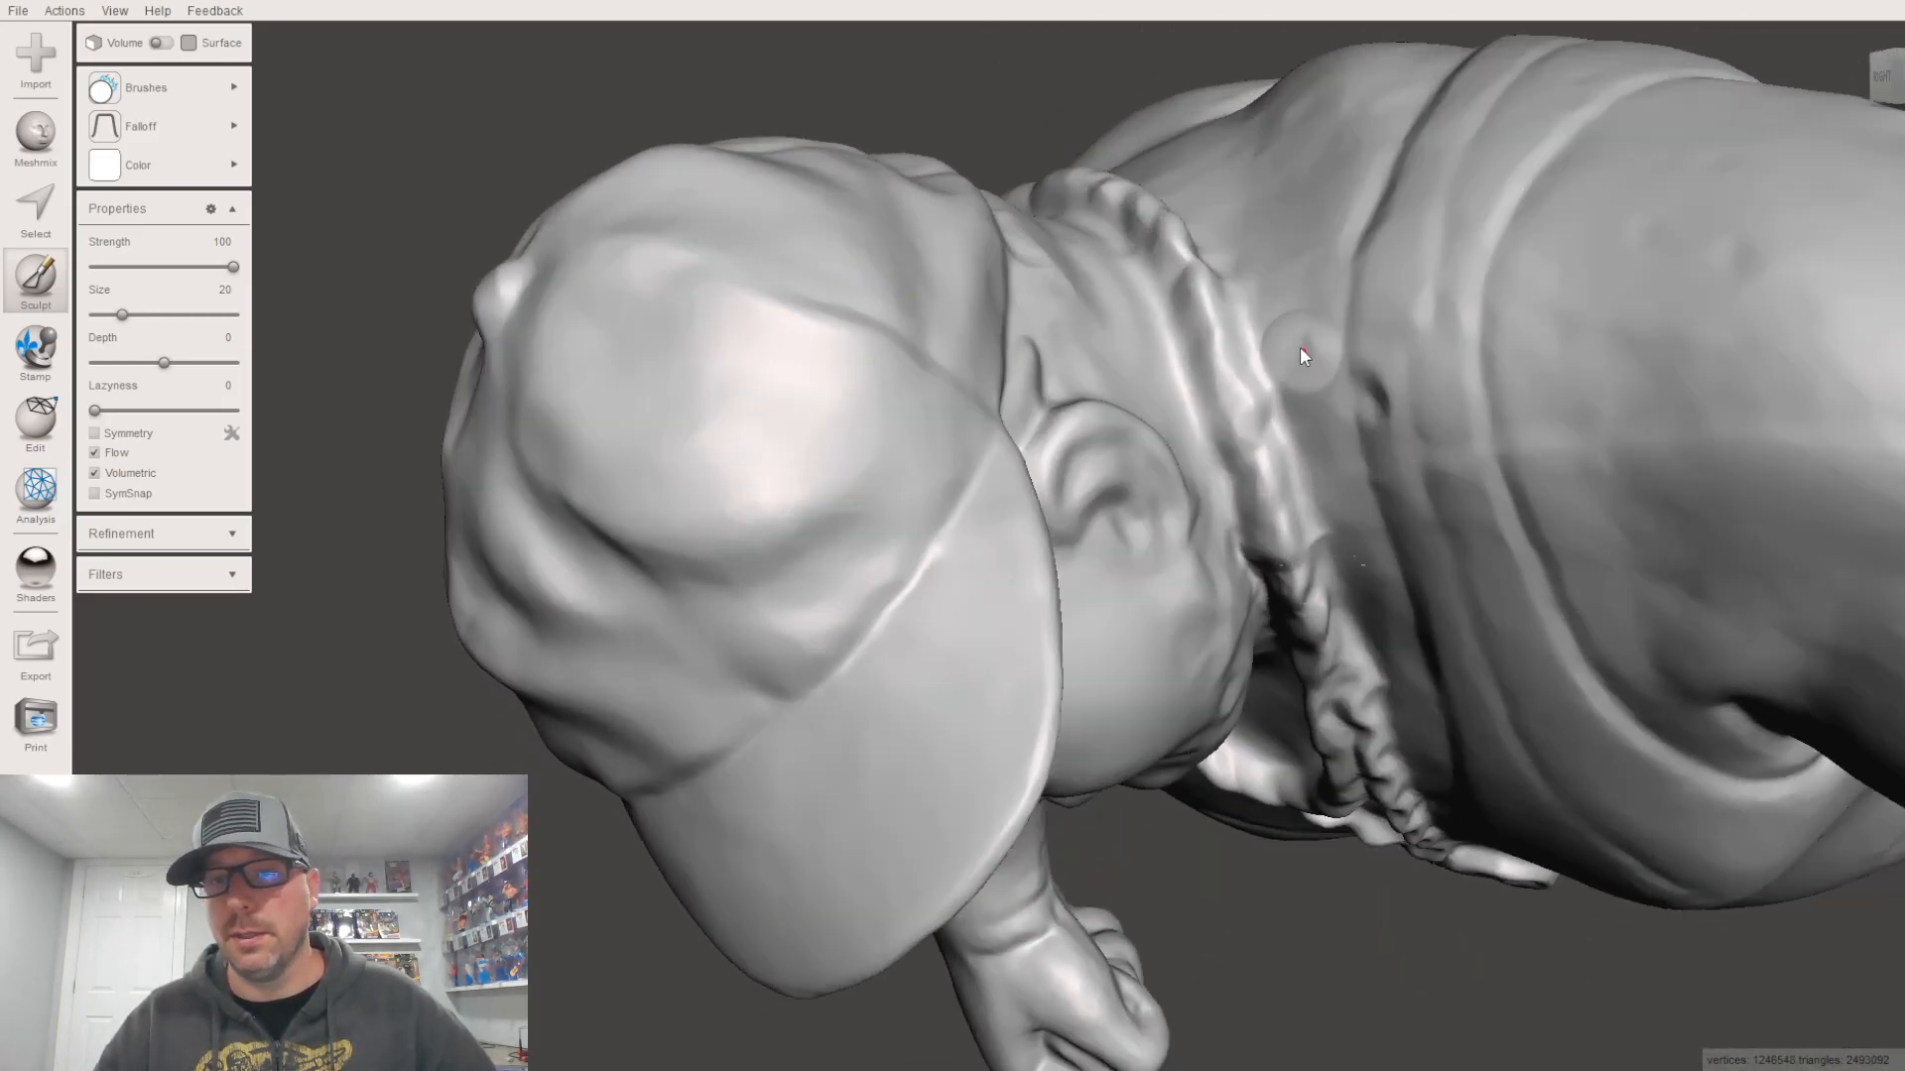
{"action": "mouse_move", "coordinate": [1374, 360]}
{"action": "left_mouse_down"}
{"action": "mouse_move", "coordinate": [1405, 437]}
{"action": "mouse_move", "coordinate": [1368, 337]}
{"action": "mouse_move", "coordinate": [1368, 377]}
{"action": "mouse_move", "coordinate": [1431, 293]}
{"action": "left_mouse_up"}
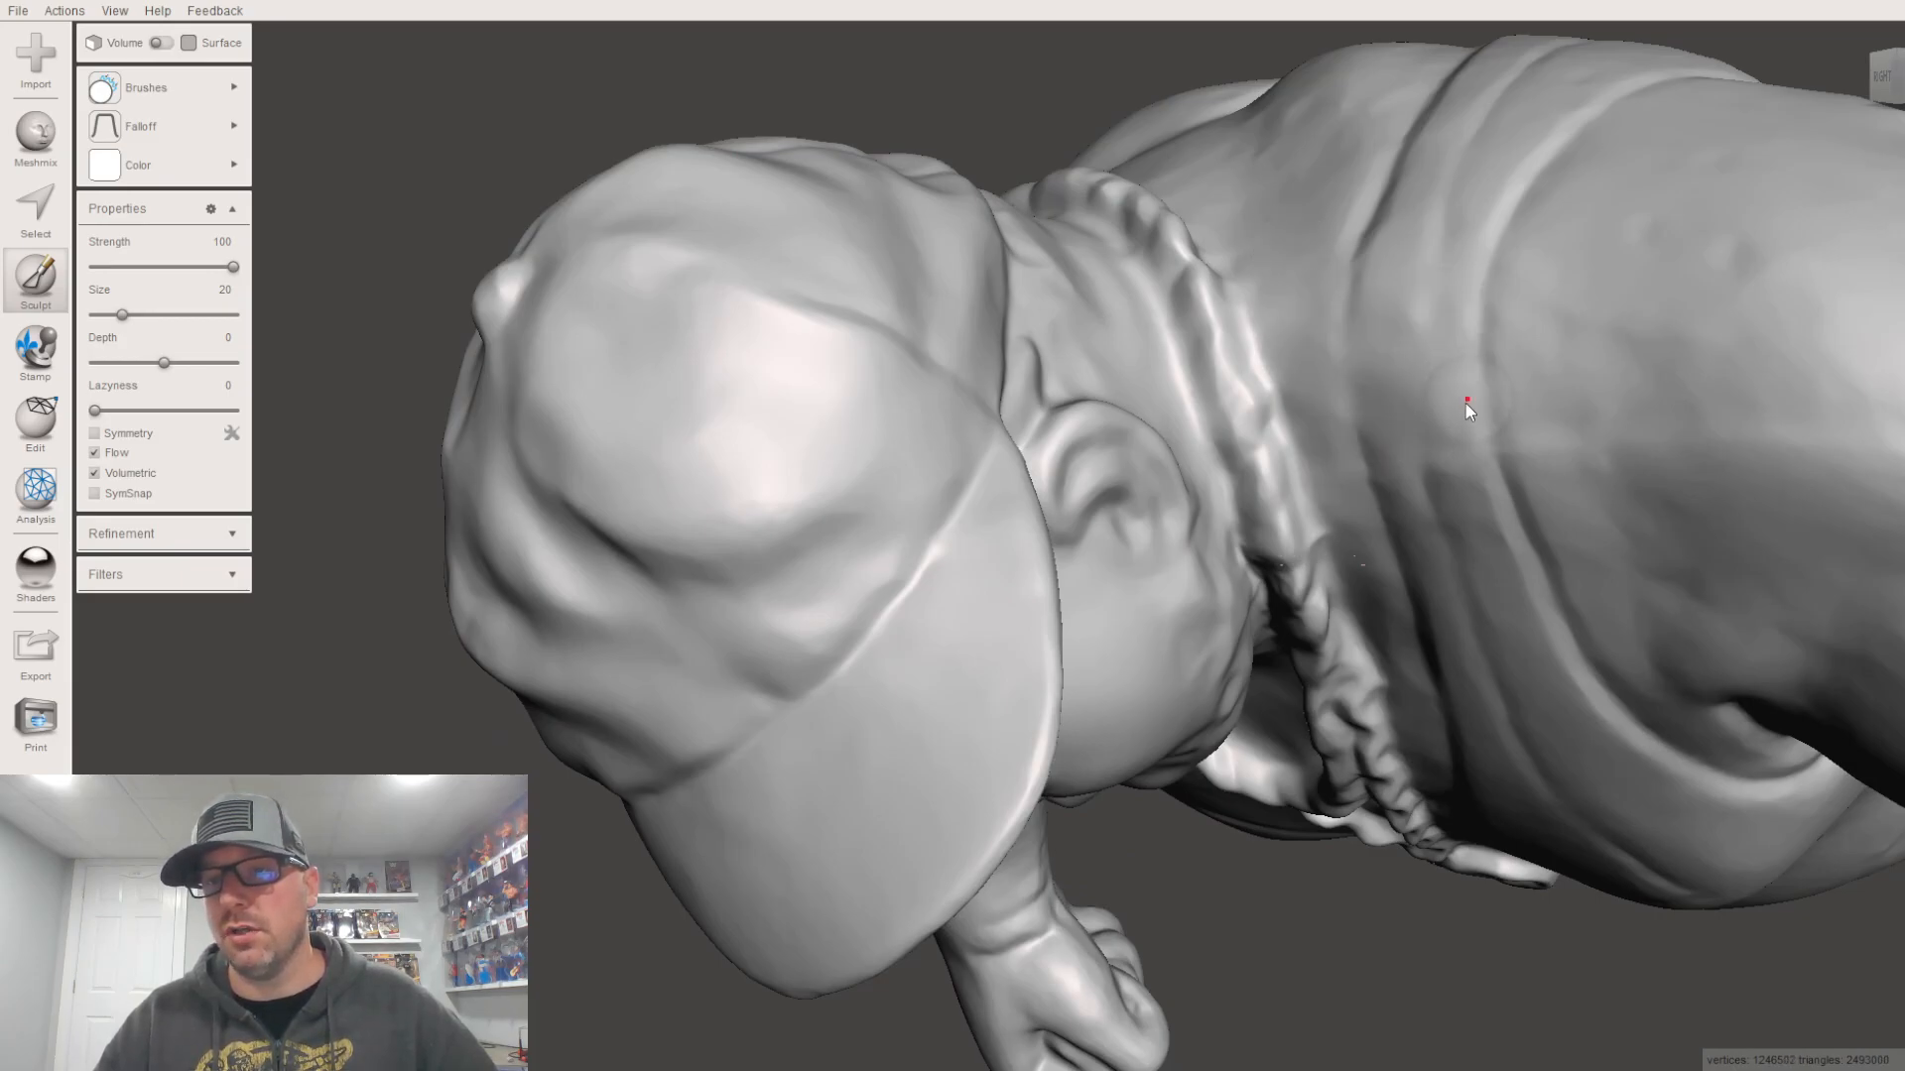
Step: Smooth the shirt beside the neck chain on both shoulders
{"action": "right_click_drag", "start_coordinate": [1551, 434], "coordinate": [1419, 318]}
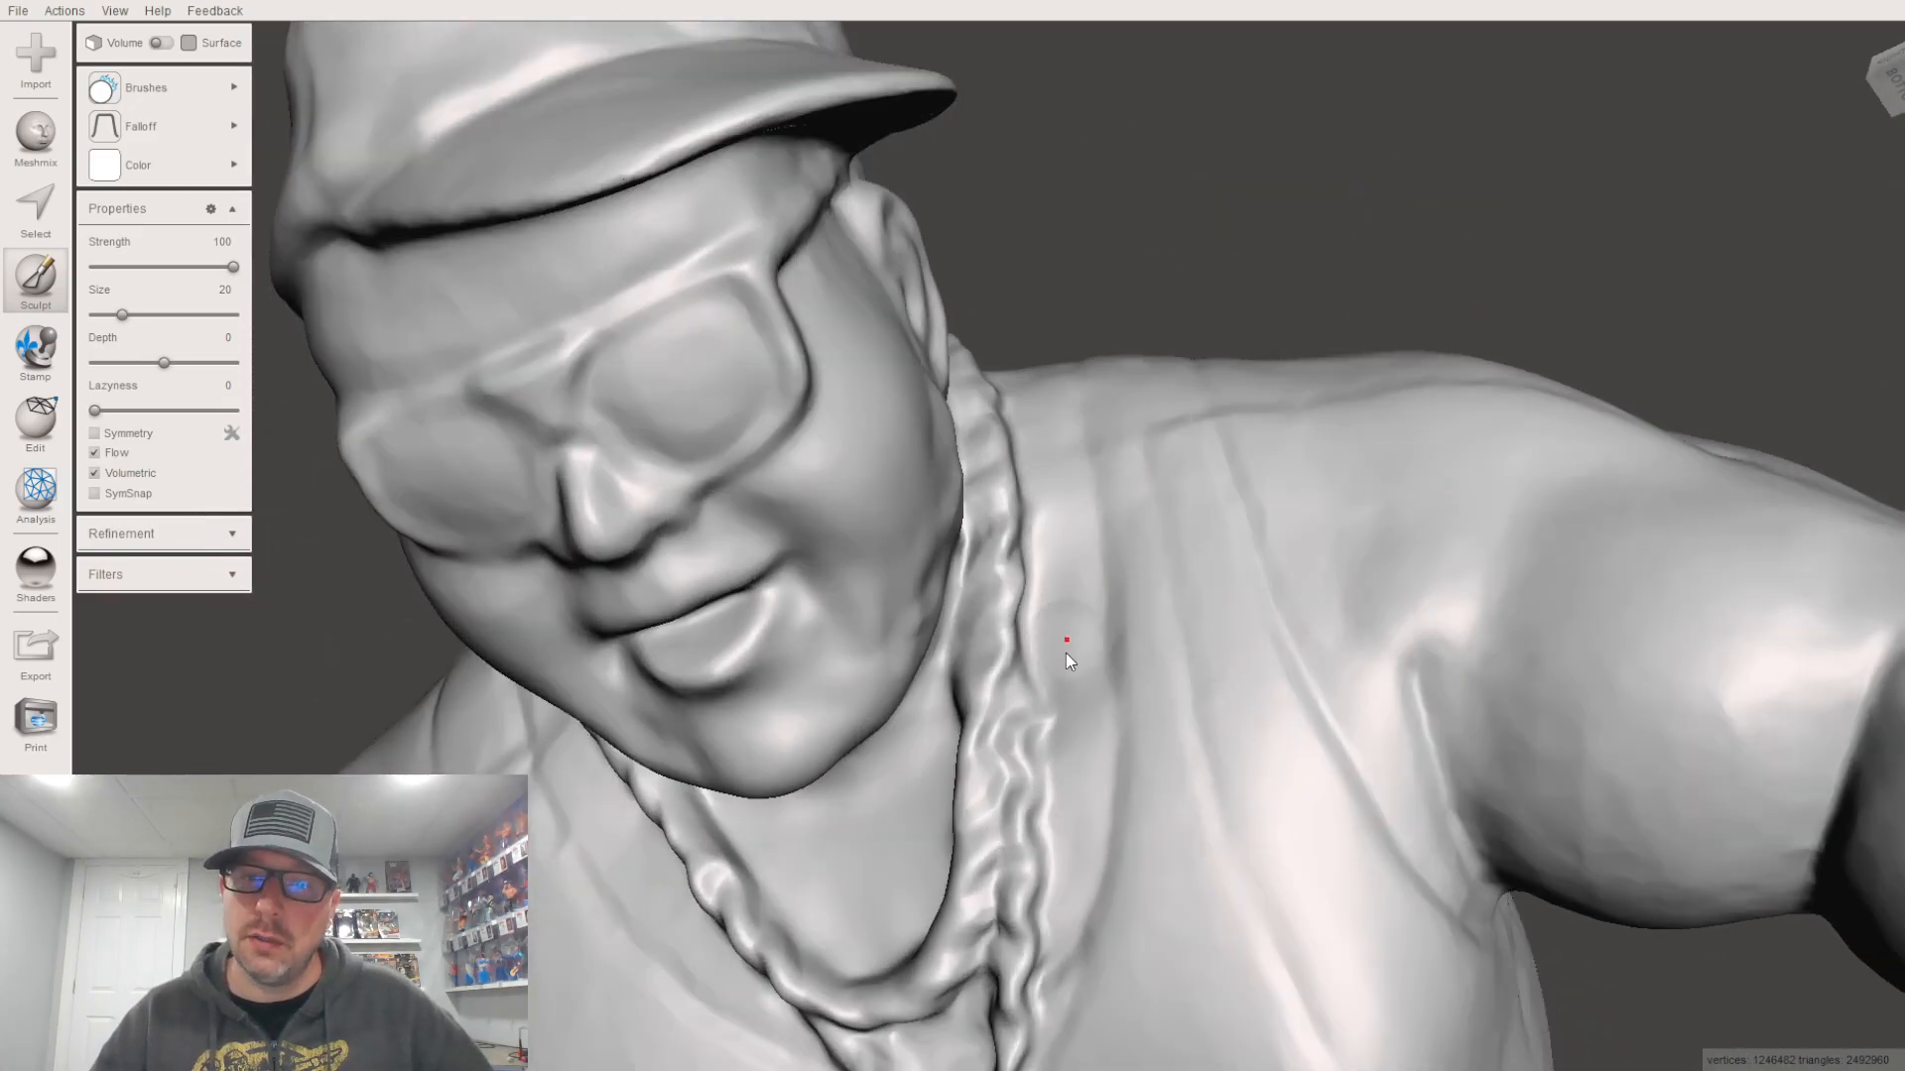
{"action": "right_click_drag", "start_coordinate": [1121, 629], "coordinate": [592, 722]}
{"action": "mouse_move", "coordinate": [526, 711]}
{"action": "left_mouse_down"}
{"action": "mouse_move", "coordinate": [487, 681]}
{"action": "mouse_move", "coordinate": [443, 397]}
{"action": "left_mouse_up"}
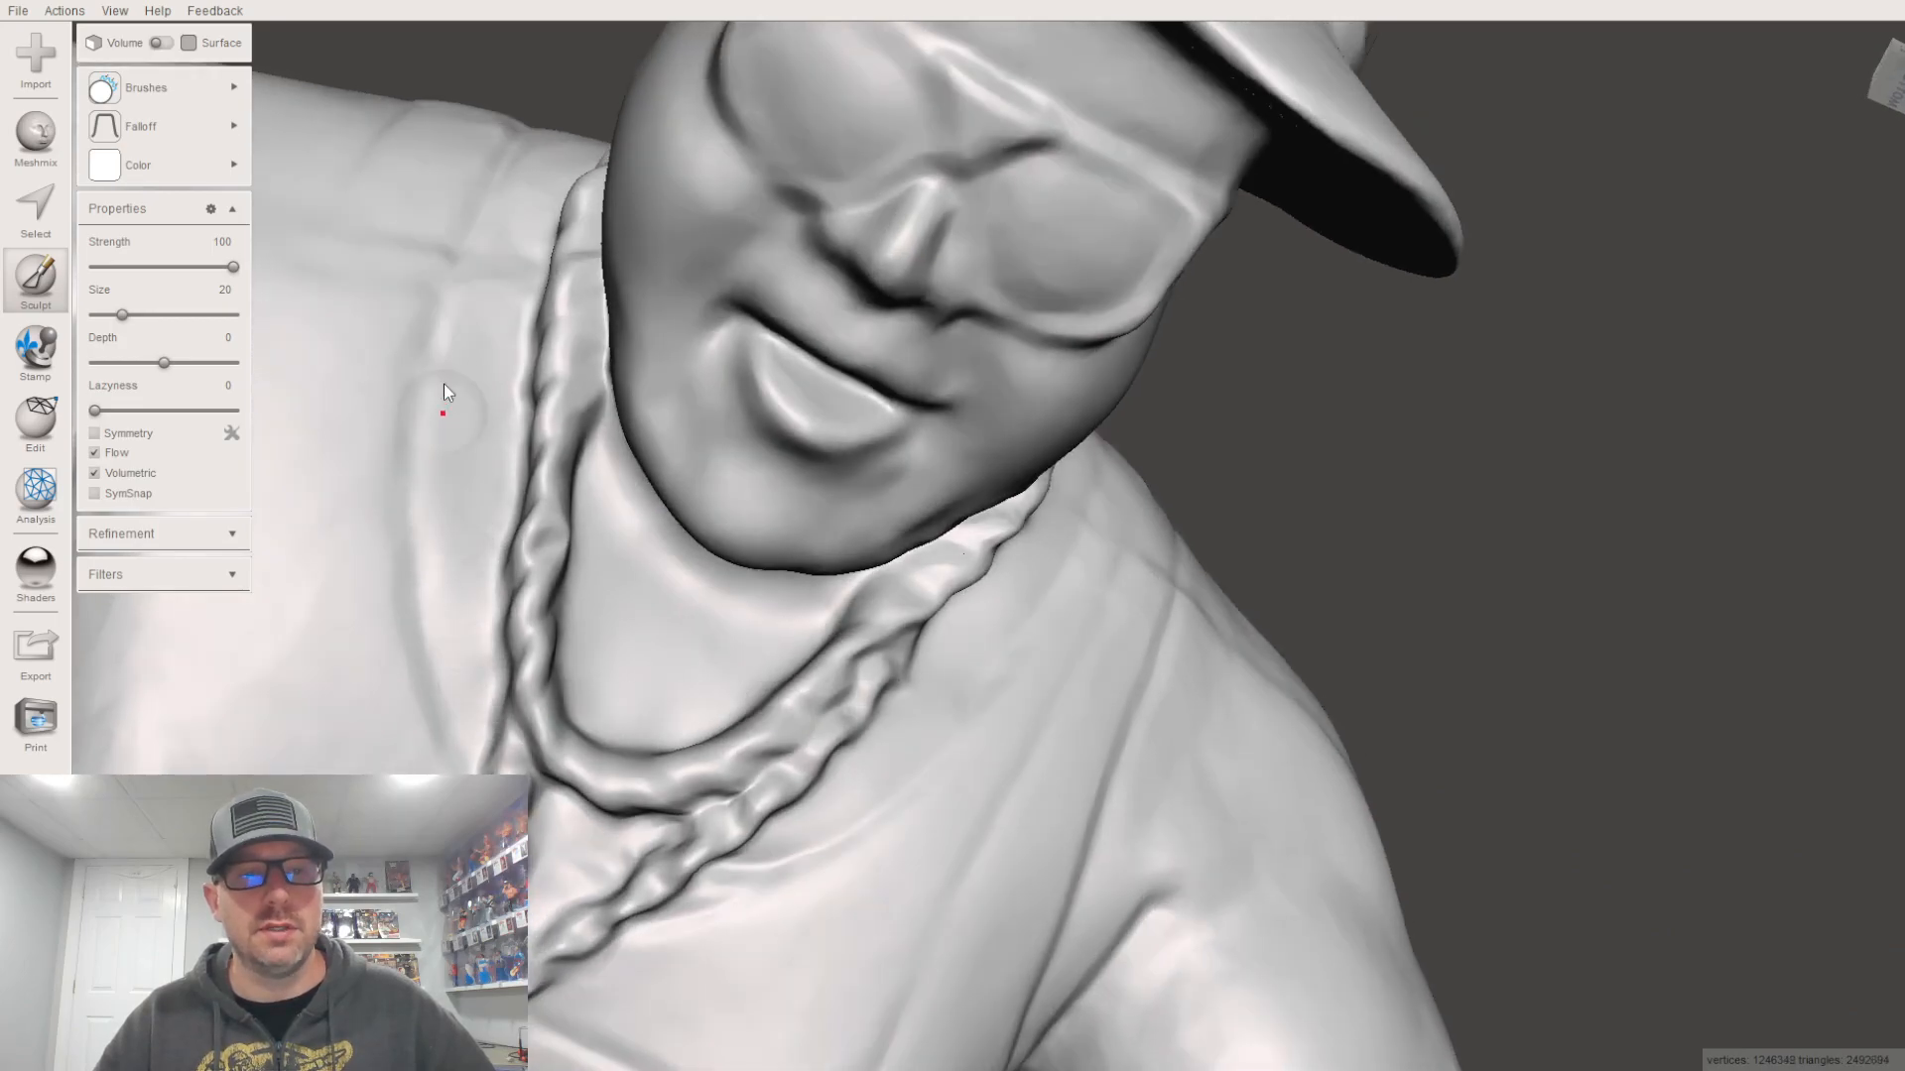
{"action": "mouse_move", "coordinate": [1101, 655]}
{"action": "right_mouse_down"}
{"action": "mouse_move", "coordinate": [1157, 540]}
{"action": "mouse_move", "coordinate": [943, 694]}
{"action": "mouse_move", "coordinate": [718, 740]}
{"action": "mouse_move", "coordinate": [984, 313]}
{"action": "right_mouse_up"}
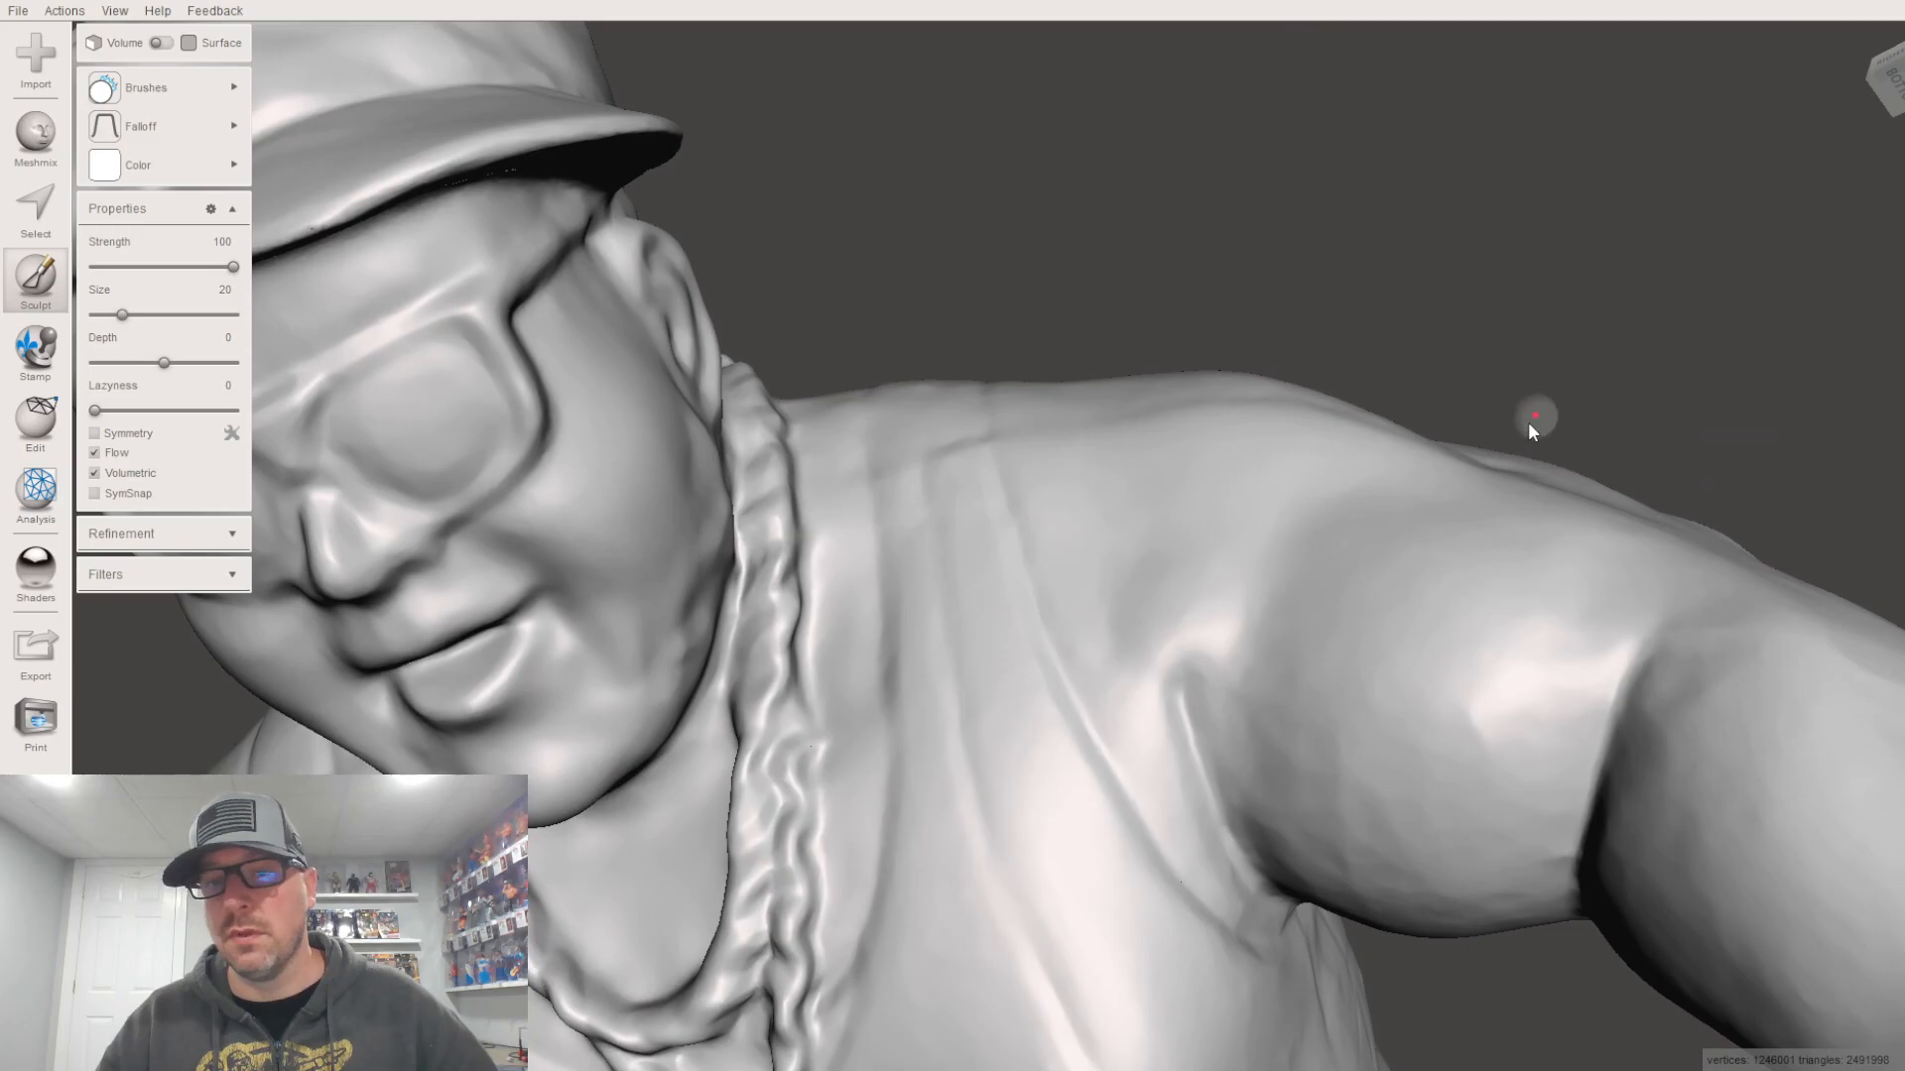
Step: Set the brush size to 34 and smooth the underside of the upper arm between the armpit and the elbow
{"action": "right_click_drag", "start_coordinate": [1527, 420], "coordinate": [1409, 580]}
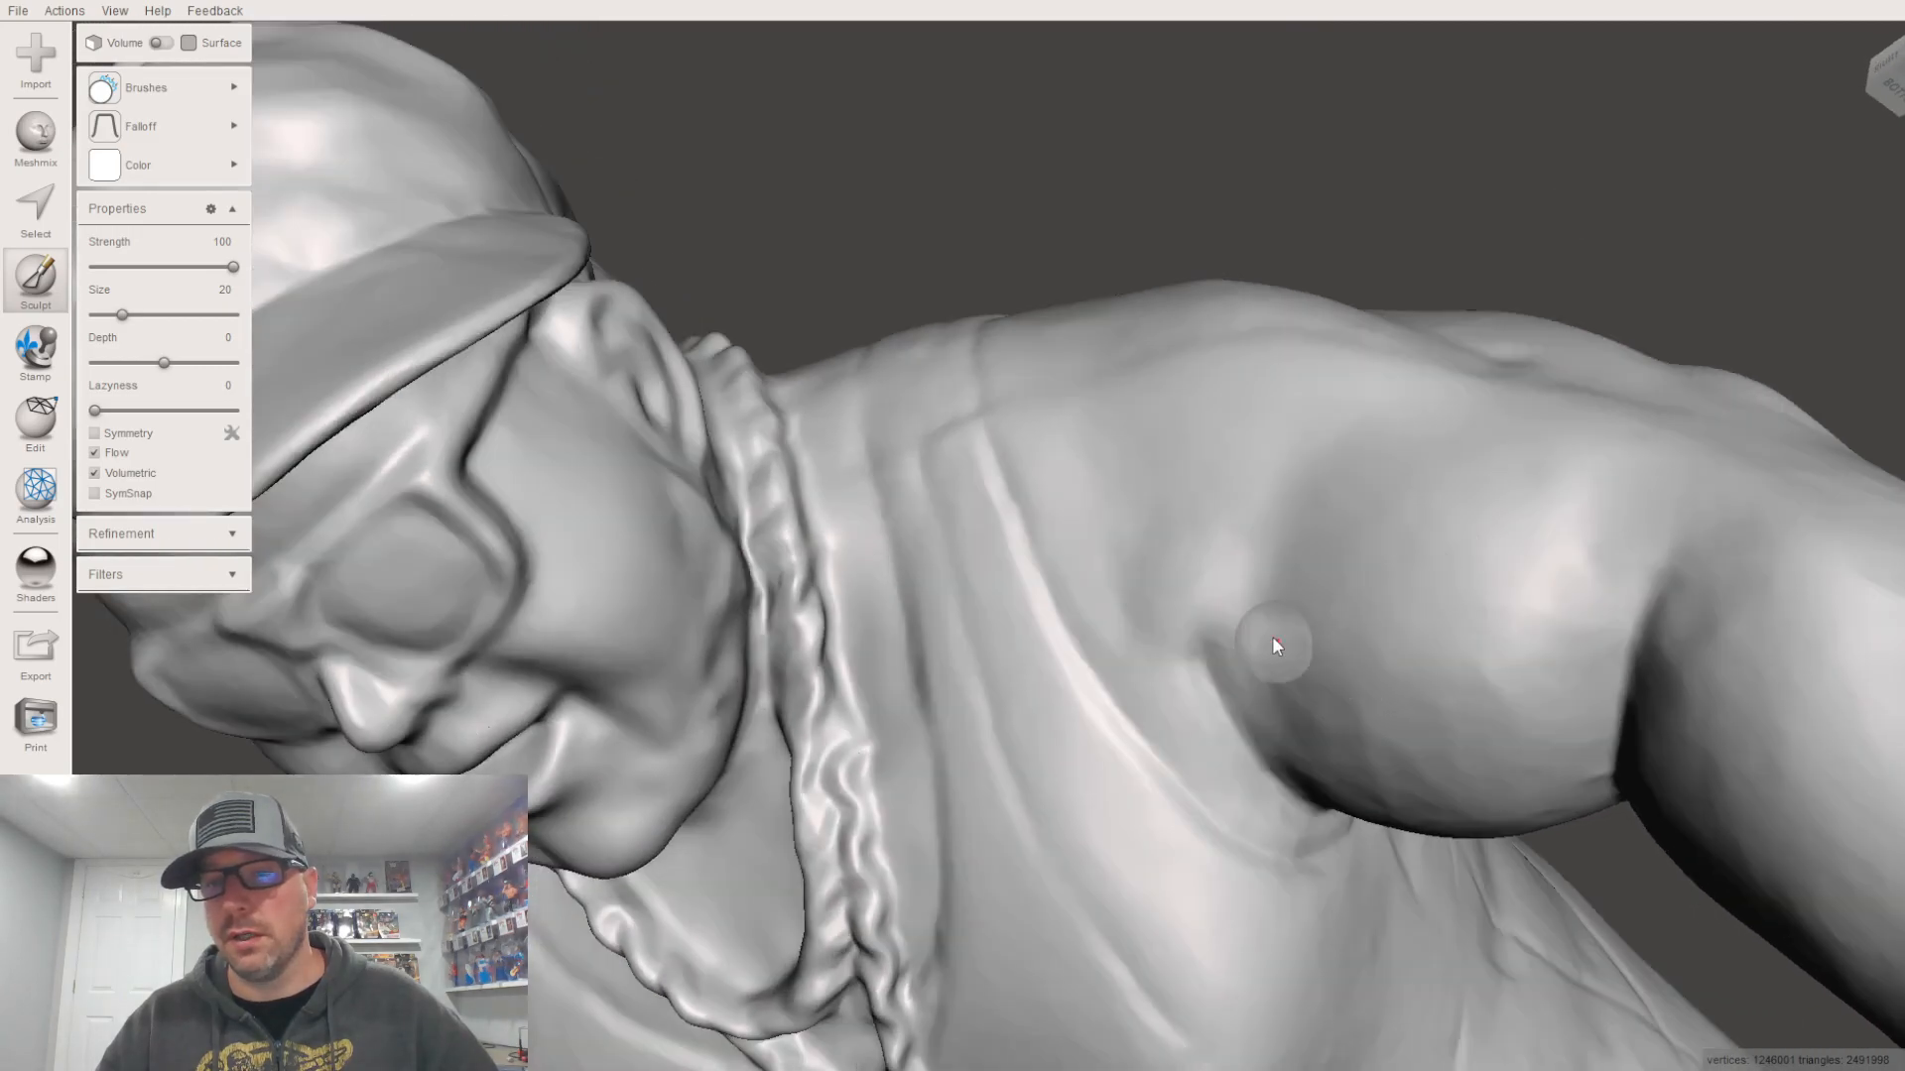
{"action": "right_click_drag", "start_coordinate": [1389, 764], "coordinate": [1290, 526]}
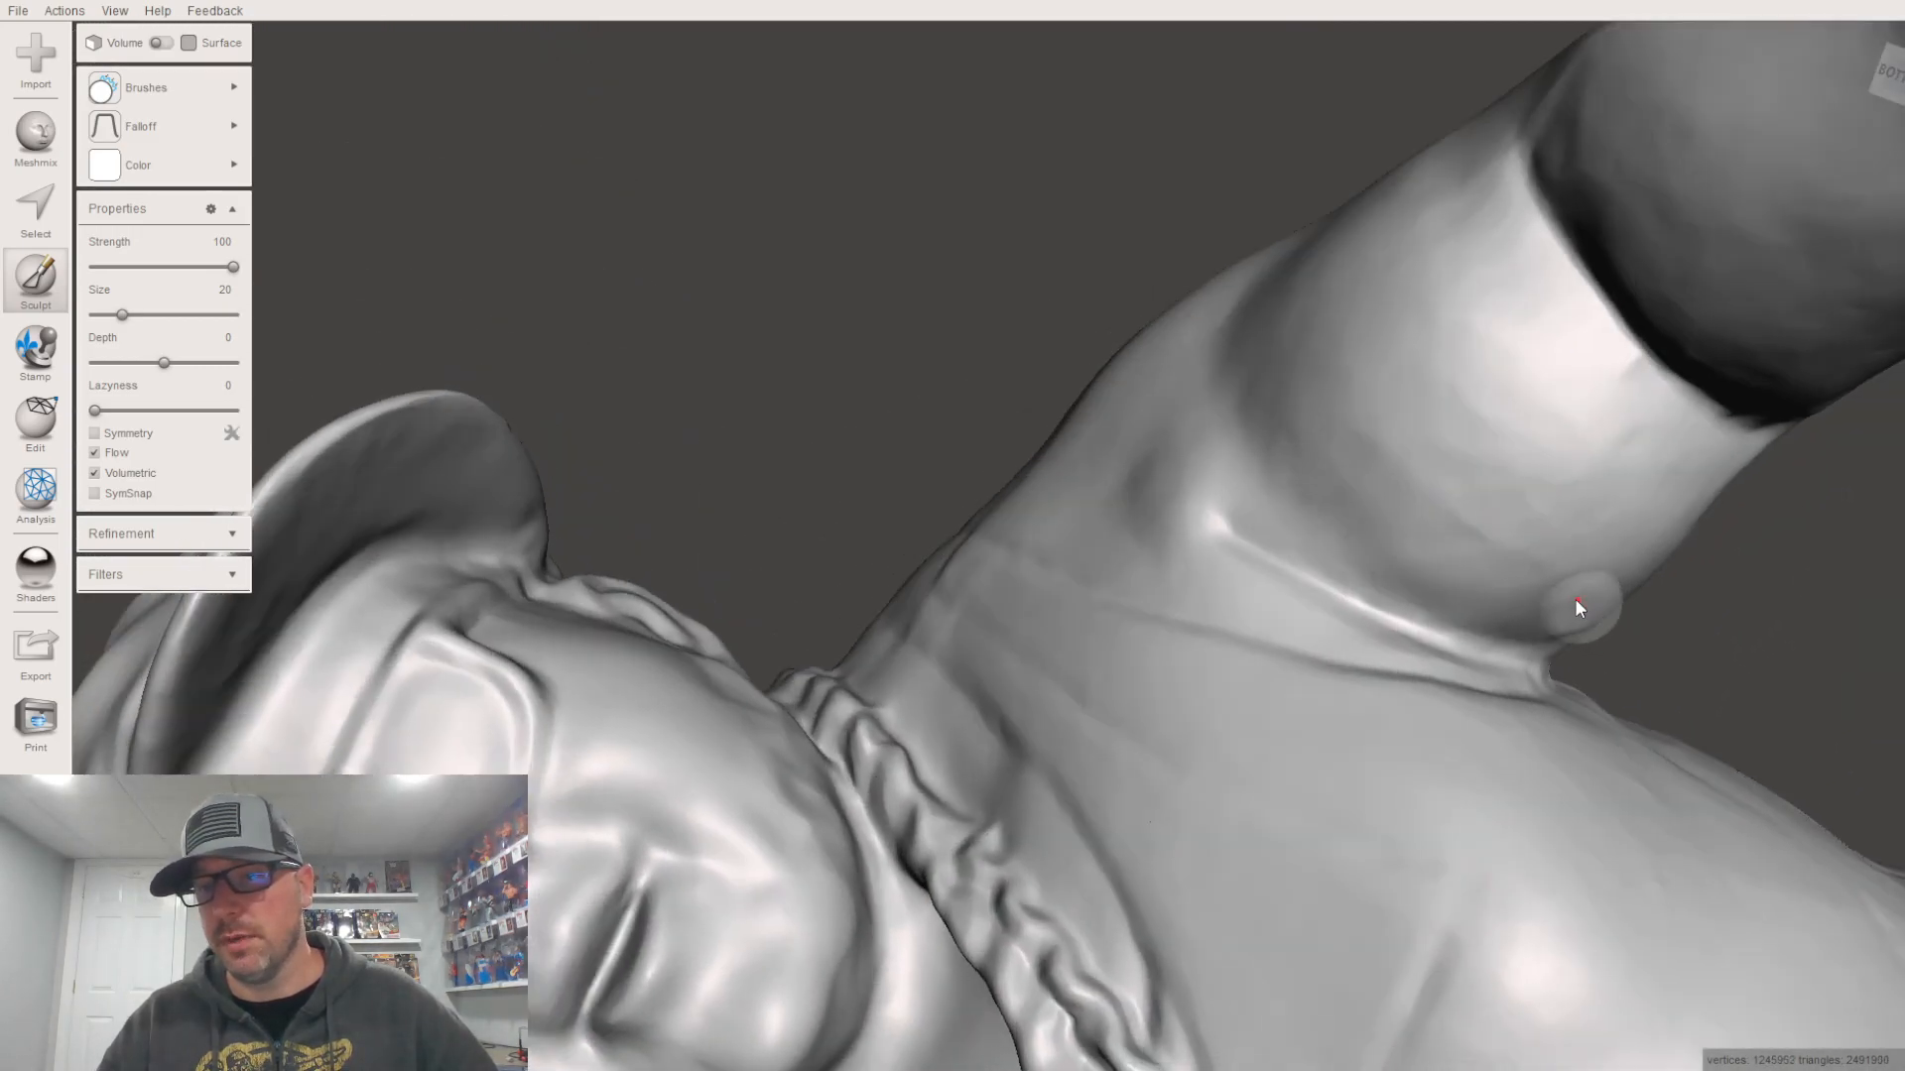
{"action": "left_click_drag", "start_coordinate": [1451, 446], "coordinate": [1375, 399]}
{"action": "left_click", "coordinate": [142, 314]}
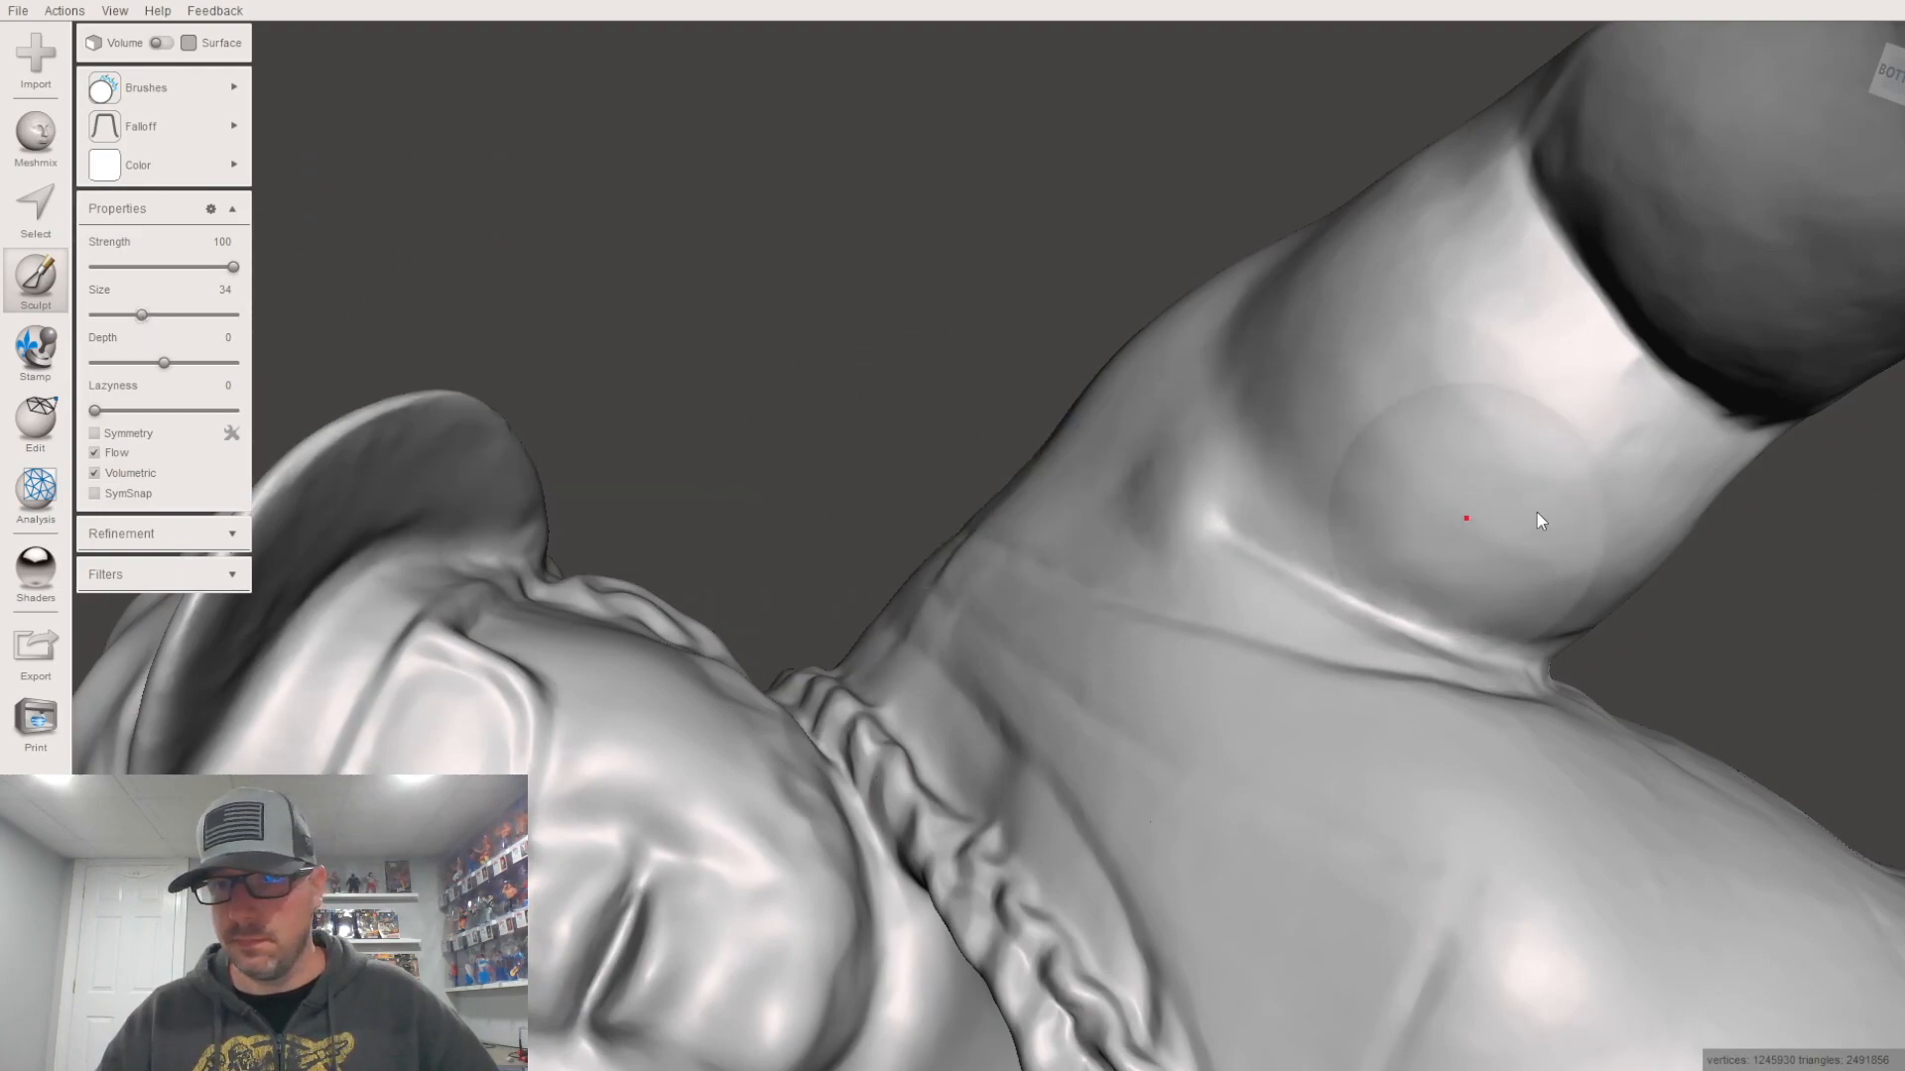
{"action": "left_click_drag", "start_coordinate": [1502, 212], "coordinate": [1445, 347]}
Step: Set the brush size to 25 and smooth the bent arm around the elbow and up to the sleeve seam
{"action": "left_click", "coordinate": [144, 315]}
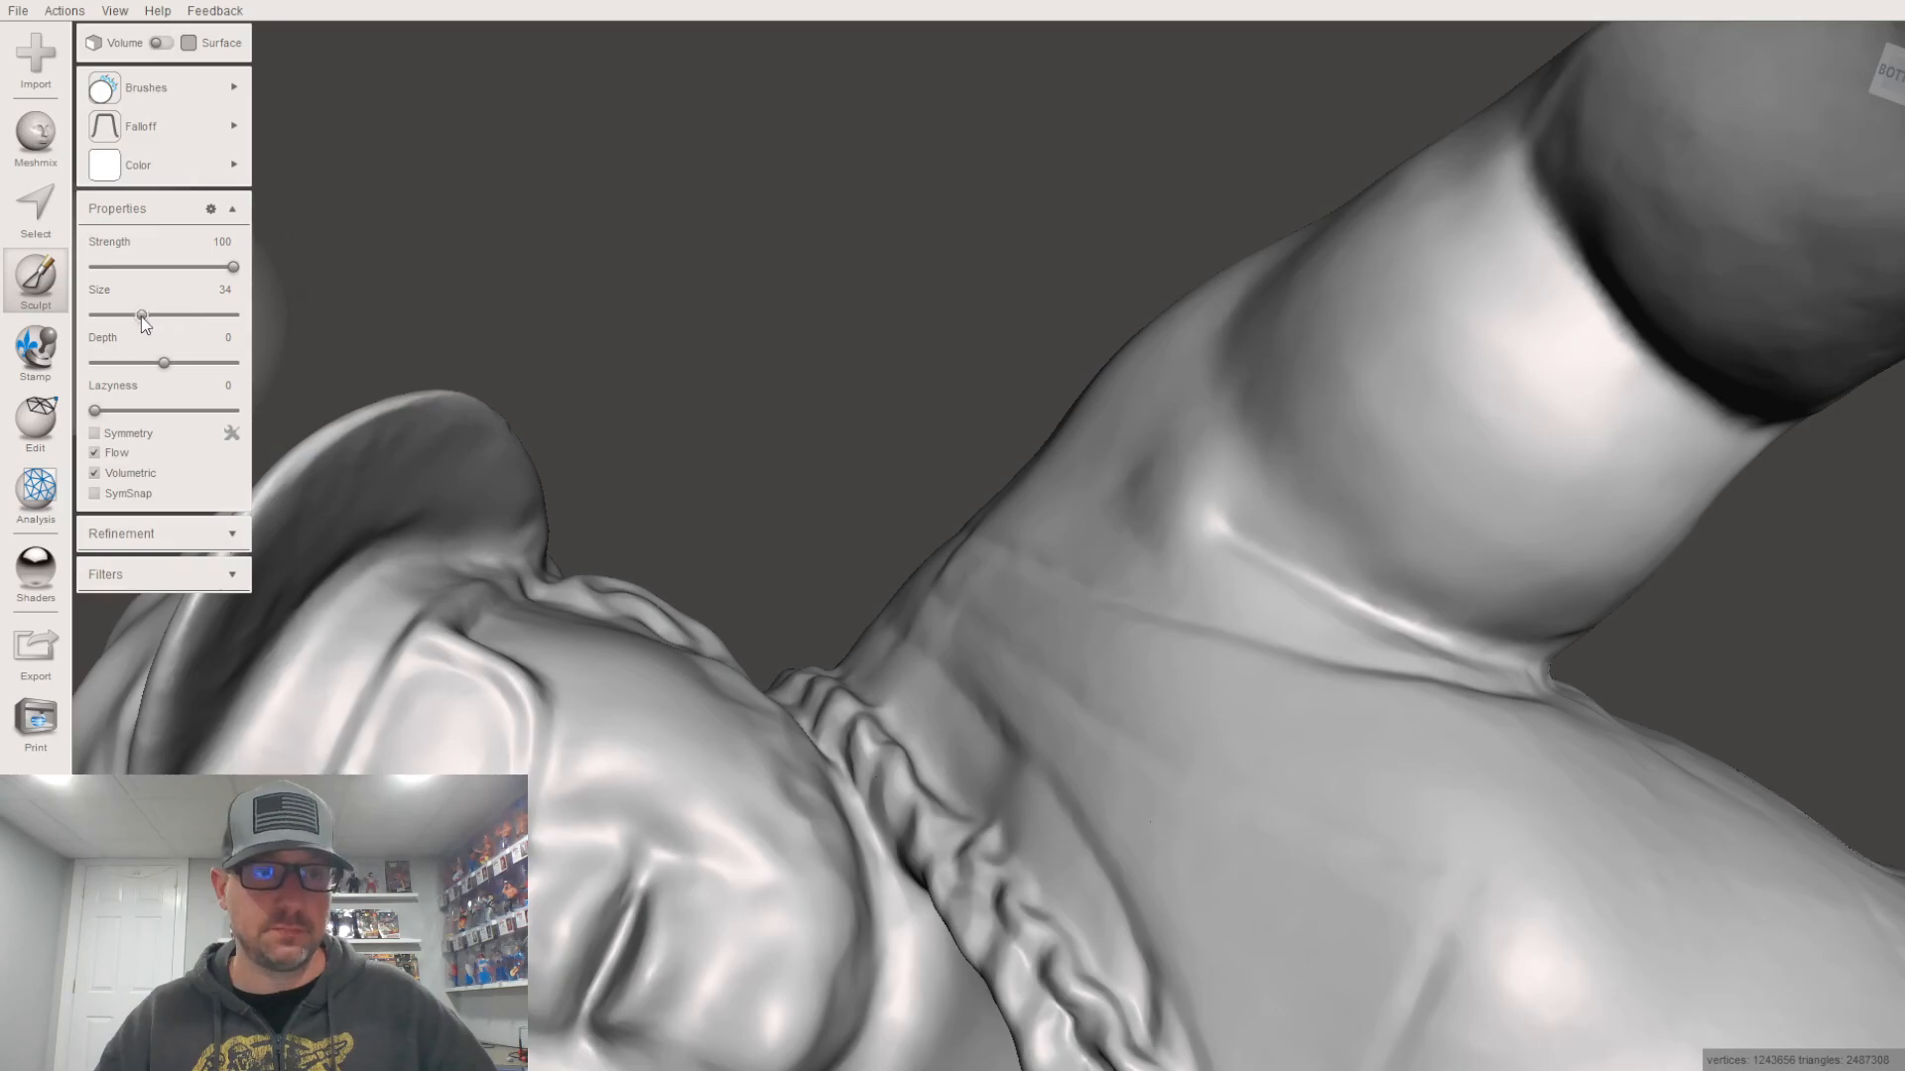
{"action": "left_click_drag", "start_coordinate": [143, 316], "coordinate": [128, 315]}
{"action": "mouse_move", "coordinate": [906, 393]}
{"action": "right_mouse_down"}
{"action": "mouse_move", "coordinate": [1204, 544]}
{"action": "mouse_move", "coordinate": [1375, 661]}
{"action": "mouse_move", "coordinate": [1403, 765]}
{"action": "mouse_move", "coordinate": [1181, 512]}
{"action": "mouse_move", "coordinate": [1339, 375]}
{"action": "mouse_move", "coordinate": [1573, 712]}
{"action": "mouse_move", "coordinate": [1335, 771]}
{"action": "mouse_move", "coordinate": [724, 702]}
{"action": "right_mouse_up"}
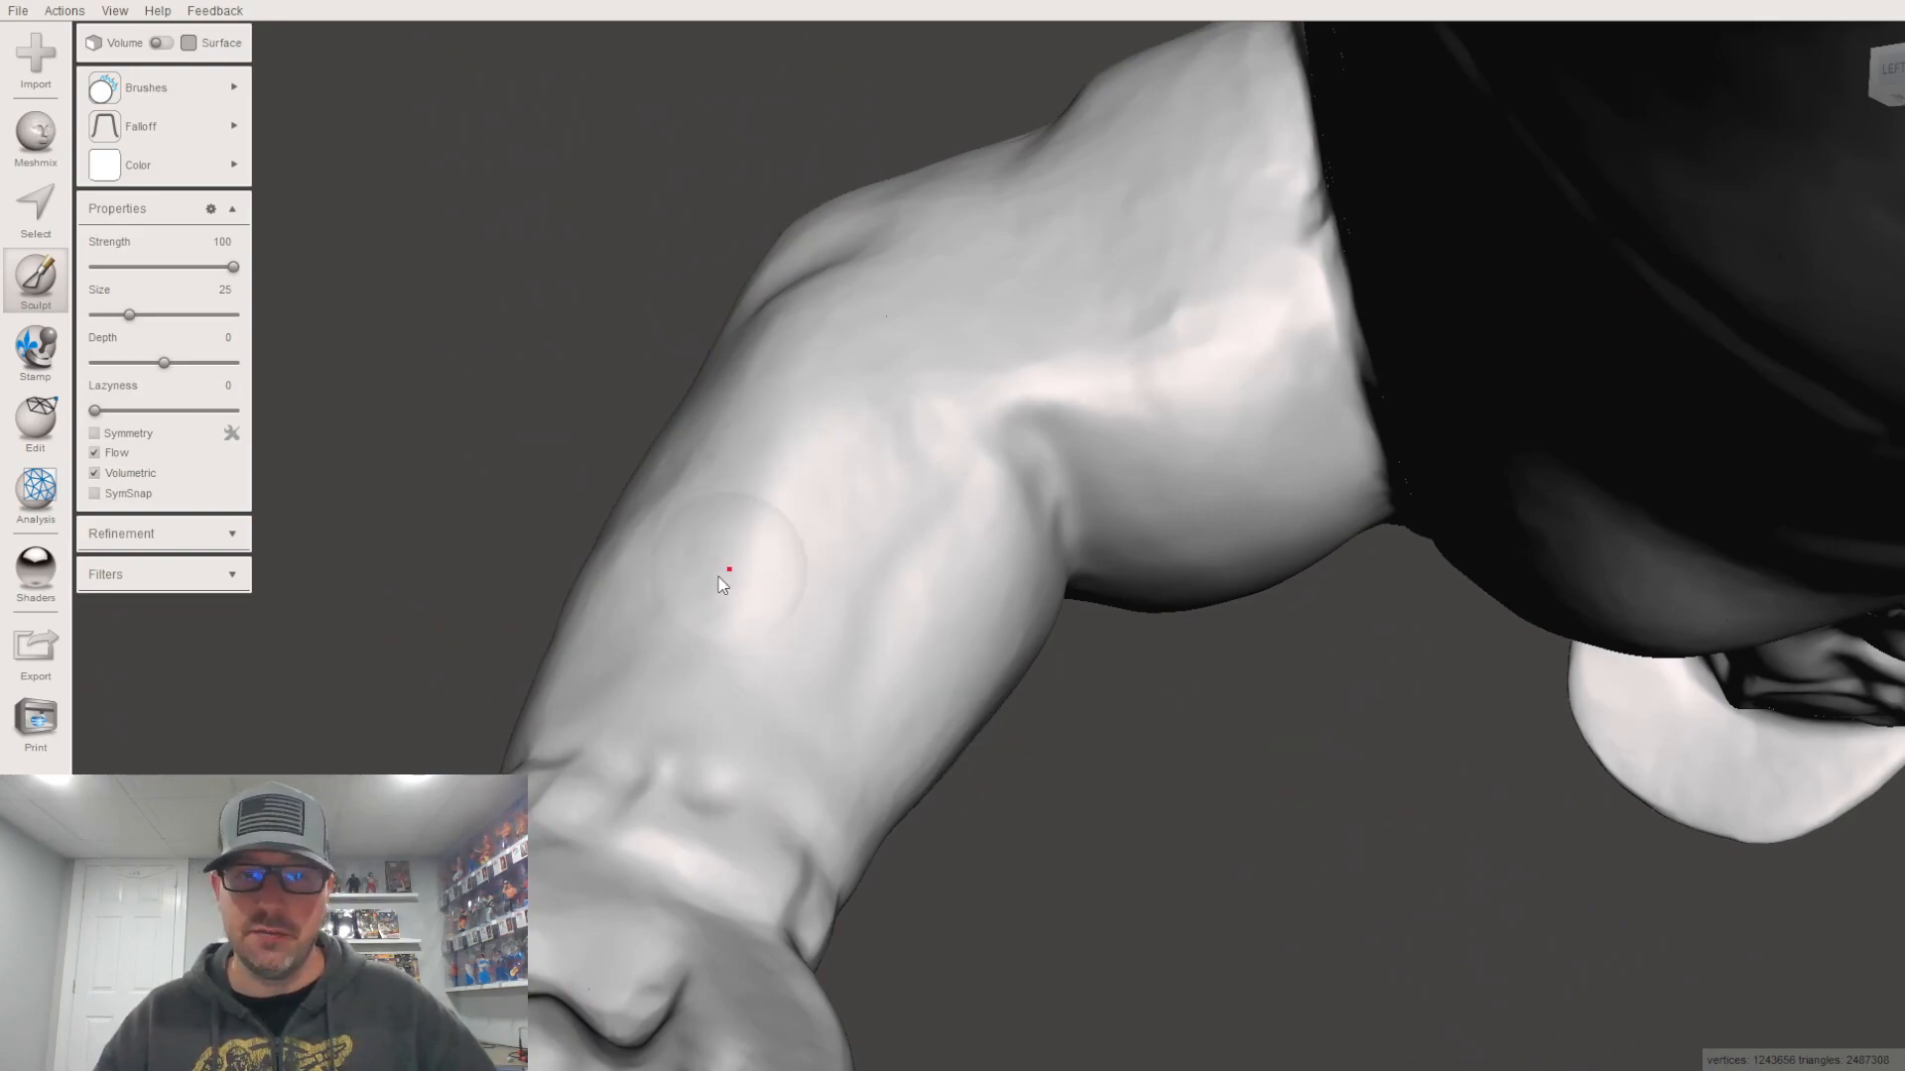
{"action": "mouse_move", "coordinate": [1109, 365]}
{"action": "left_mouse_down"}
{"action": "mouse_move", "coordinate": [1220, 315]}
{"action": "mouse_move", "coordinate": [1241, 242]}
{"action": "left_mouse_up"}
{"action": "right_click_drag", "start_coordinate": [1254, 301], "coordinate": [1435, 387]}
{"action": "mouse_move", "coordinate": [1111, 357]}
{"action": "right_mouse_down"}
{"action": "mouse_move", "coordinate": [1032, 299]}
{"action": "mouse_move", "coordinate": [1175, 270]}
{"action": "right_mouse_up"}
{"action": "left_click_drag", "start_coordinate": [1312, 386], "coordinate": [1315, 243]}
{"action": "mouse_move", "coordinate": [1316, 243]}
{"action": "right_mouse_down"}
{"action": "mouse_move", "coordinate": [1324, 476]}
{"action": "mouse_move", "coordinate": [1059, 526]}
{"action": "right_mouse_up"}
{"action": "mouse_move", "coordinate": [1056, 517]}
{"action": "left_mouse_down"}
{"action": "mouse_move", "coordinate": [1000, 270]}
{"action": "mouse_move", "coordinate": [1244, 285]}
{"action": "mouse_move", "coordinate": [1275, 106]}
{"action": "mouse_move", "coordinate": [1300, 150]}
{"action": "left_mouse_up"}
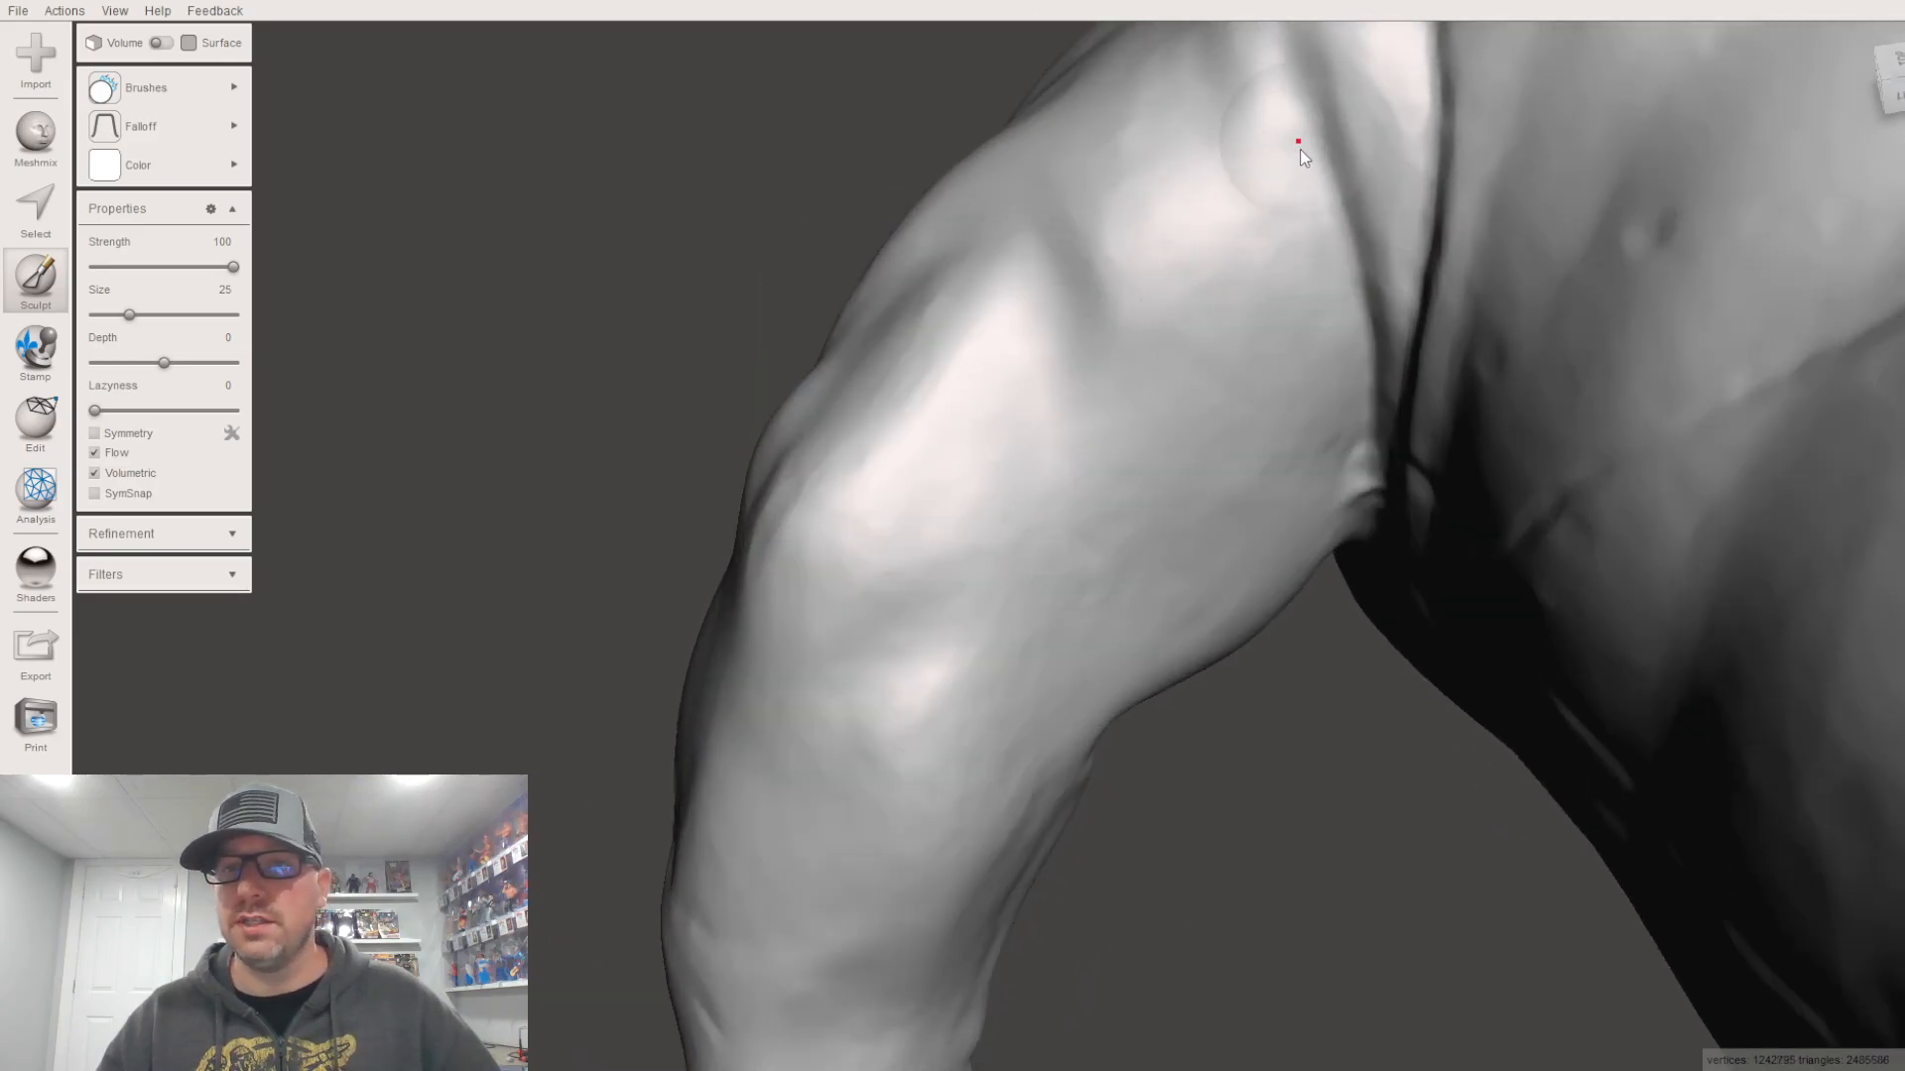
Step: Smooth the dents in the torso surface beside the arm seam
{"action": "right_click_drag", "start_coordinate": [1562, 401], "coordinate": [1652, 318]}
{"action": "mouse_move", "coordinate": [1456, 181]}
{"action": "left_mouse_down"}
{"action": "mouse_move", "coordinate": [1551, 39]}
{"action": "mouse_move", "coordinate": [1612, 400]}
{"action": "mouse_move", "coordinate": [1545, 439]}
{"action": "mouse_move", "coordinate": [1623, 338]}
{"action": "mouse_move", "coordinate": [1632, 446]}
{"action": "left_mouse_up"}
{"action": "right_click_drag", "start_coordinate": [1632, 447], "coordinate": [1651, 270]}
{"action": "left_click_drag", "start_coordinate": [1362, 804], "coordinate": [1449, 872]}
Step: Smooth the front and side of the torso around the angular shirt folds
{"action": "mouse_move", "coordinate": [1449, 872]}
{"action": "right_mouse_down"}
{"action": "mouse_move", "coordinate": [1475, 756]}
{"action": "mouse_move", "coordinate": [1033, 573]}
{"action": "mouse_move", "coordinate": [727, 732]}
{"action": "right_mouse_up"}
{"action": "mouse_move", "coordinate": [1156, 452]}
{"action": "right_mouse_down"}
{"action": "mouse_move", "coordinate": [1074, 638]}
{"action": "mouse_move", "coordinate": [848, 443]}
{"action": "right_mouse_up"}
{"action": "mouse_move", "coordinate": [1151, 346]}
{"action": "left_mouse_down"}
{"action": "mouse_move", "coordinate": [633, 642]}
{"action": "mouse_move", "coordinate": [1262, 541]}
{"action": "mouse_move", "coordinate": [1308, 707]}
{"action": "left_mouse_up"}
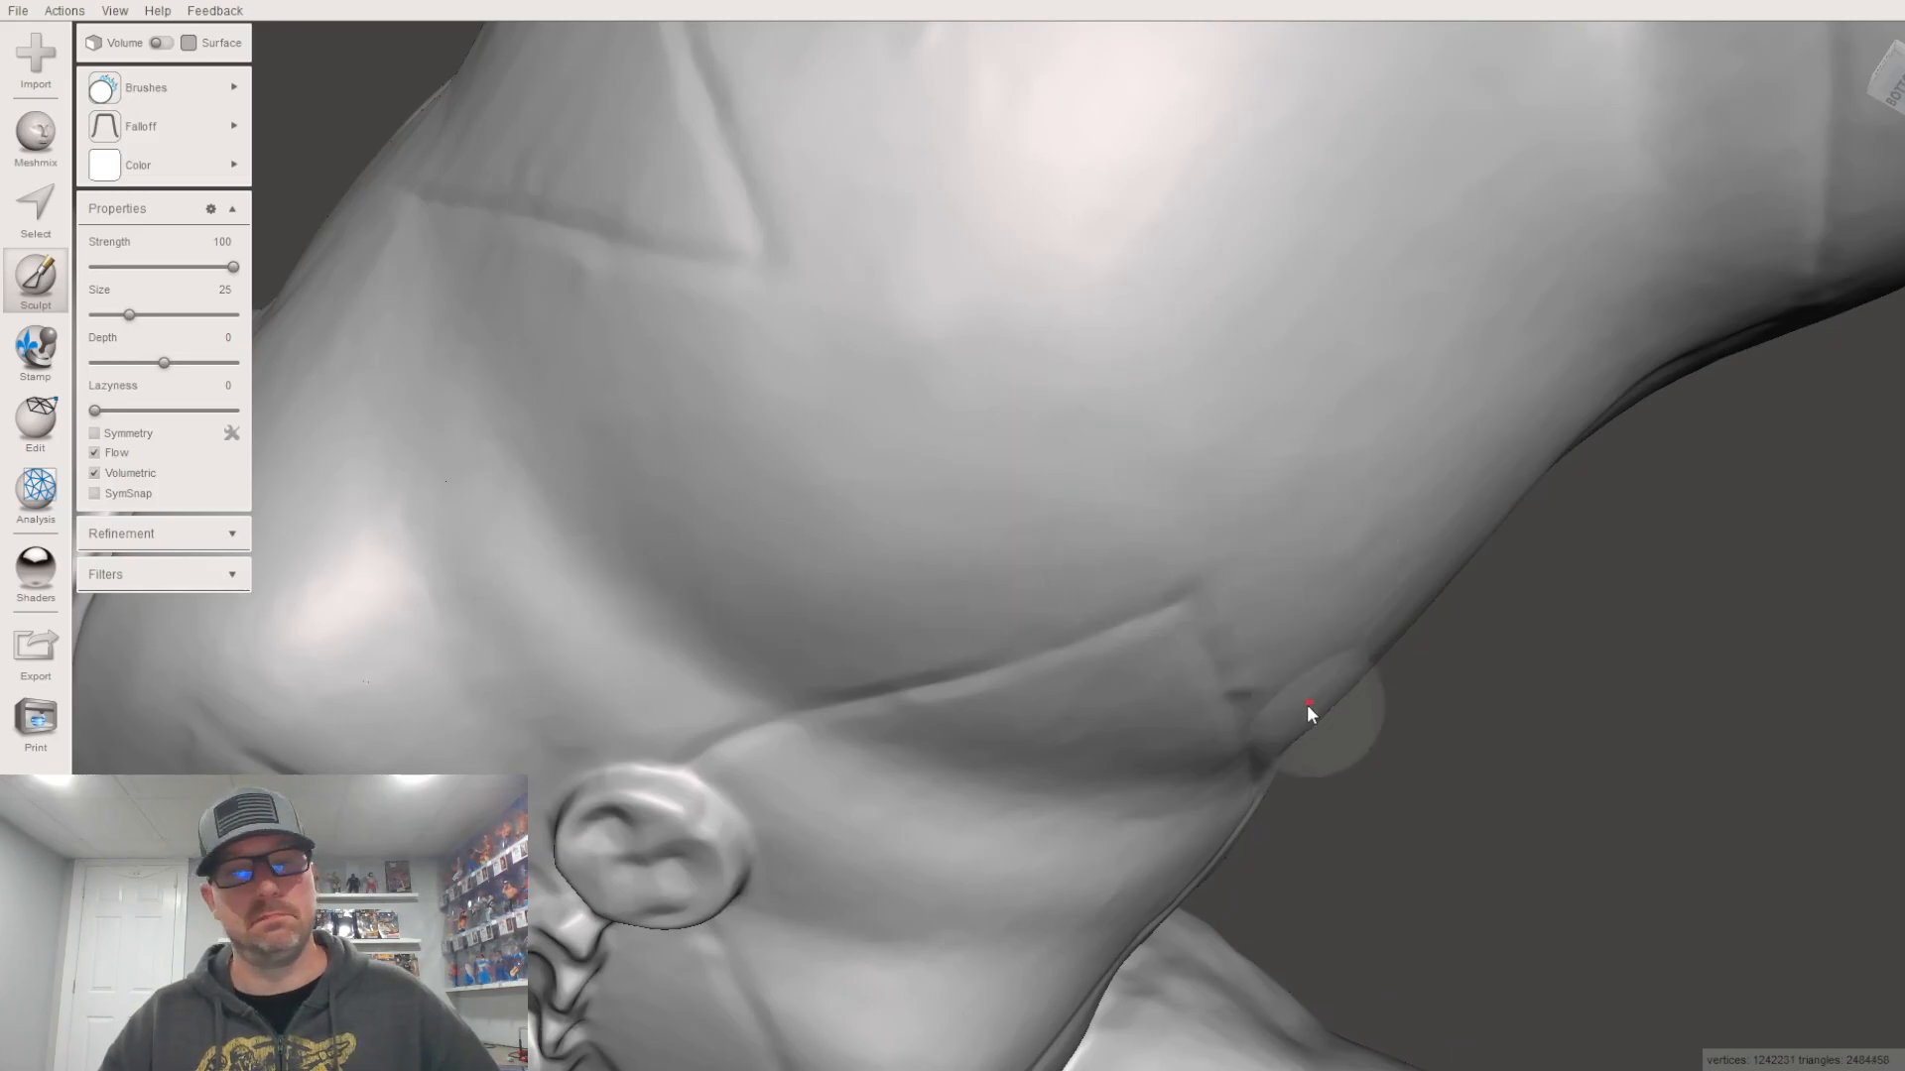
{"action": "right_click_drag", "start_coordinate": [1099, 452], "coordinate": [1292, 678]}
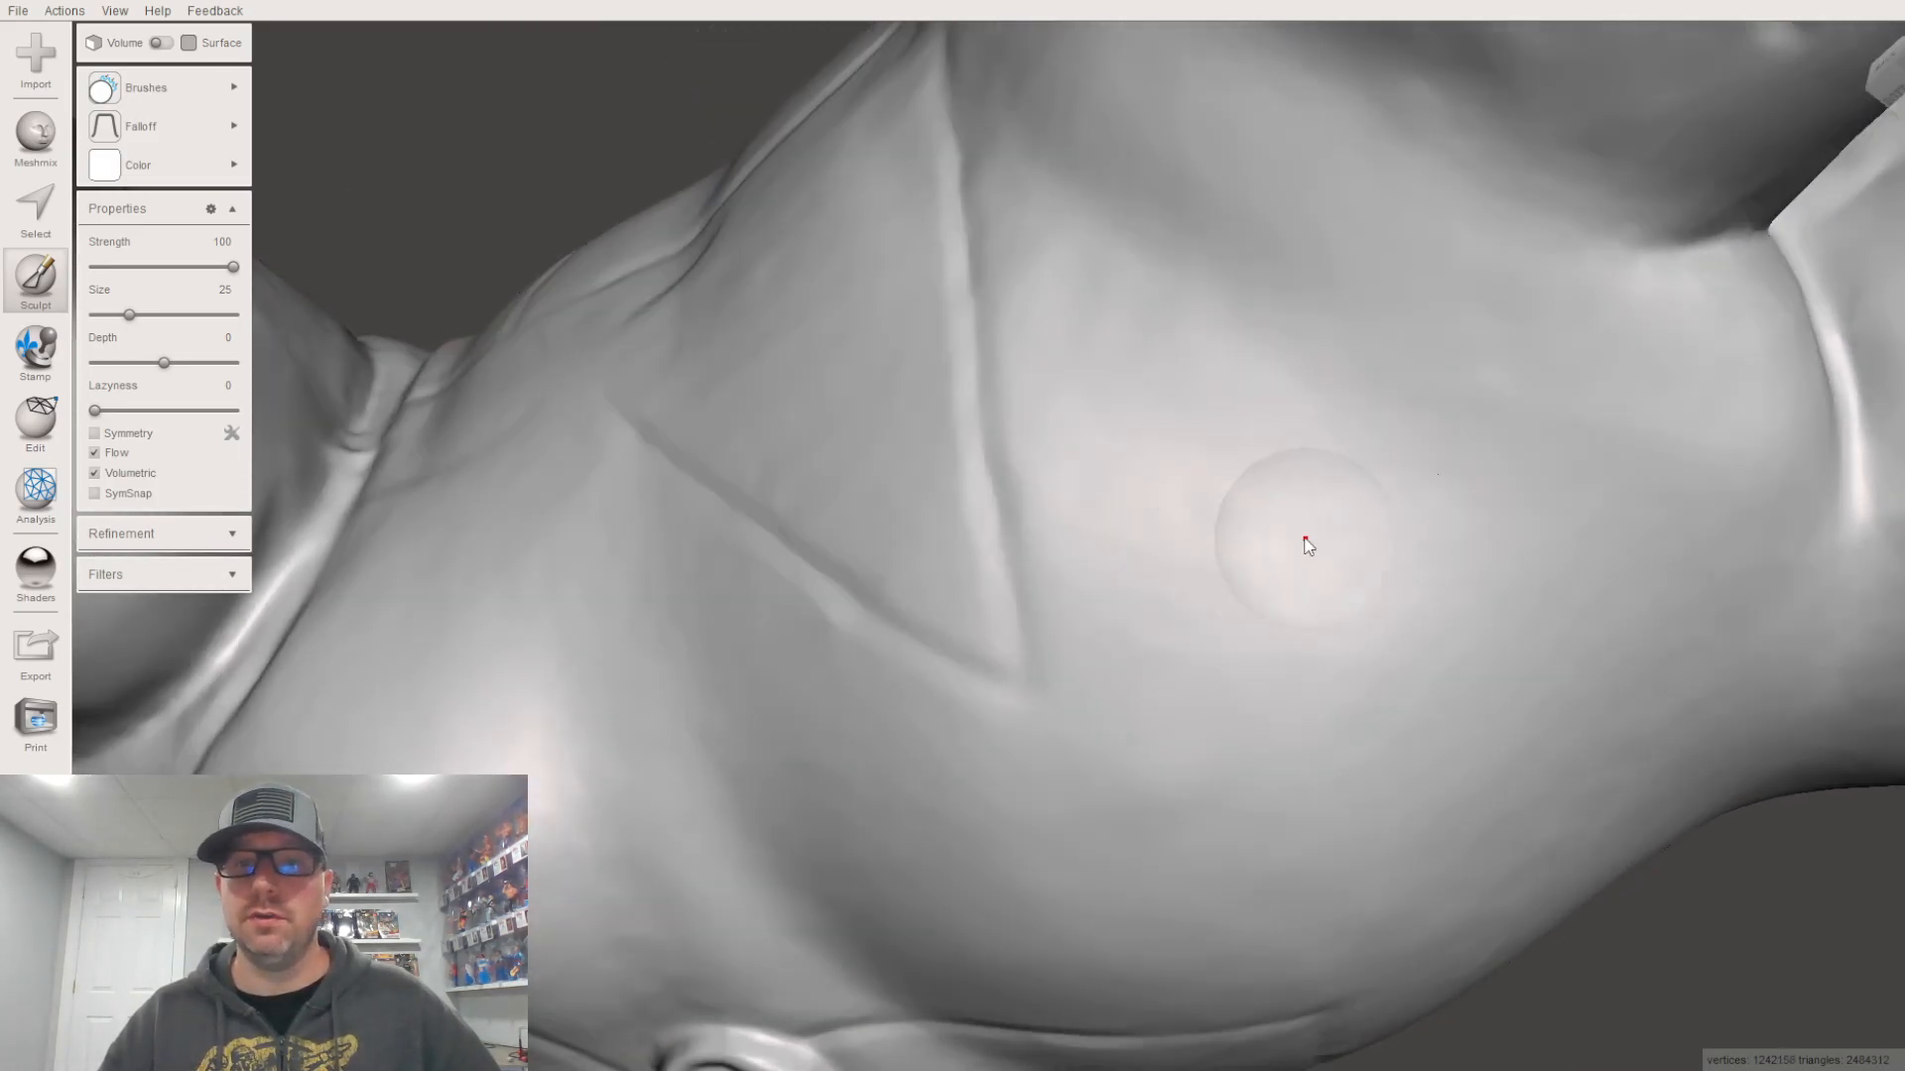
{"action": "right_click_drag", "start_coordinate": [1266, 527], "coordinate": [1077, 515]}
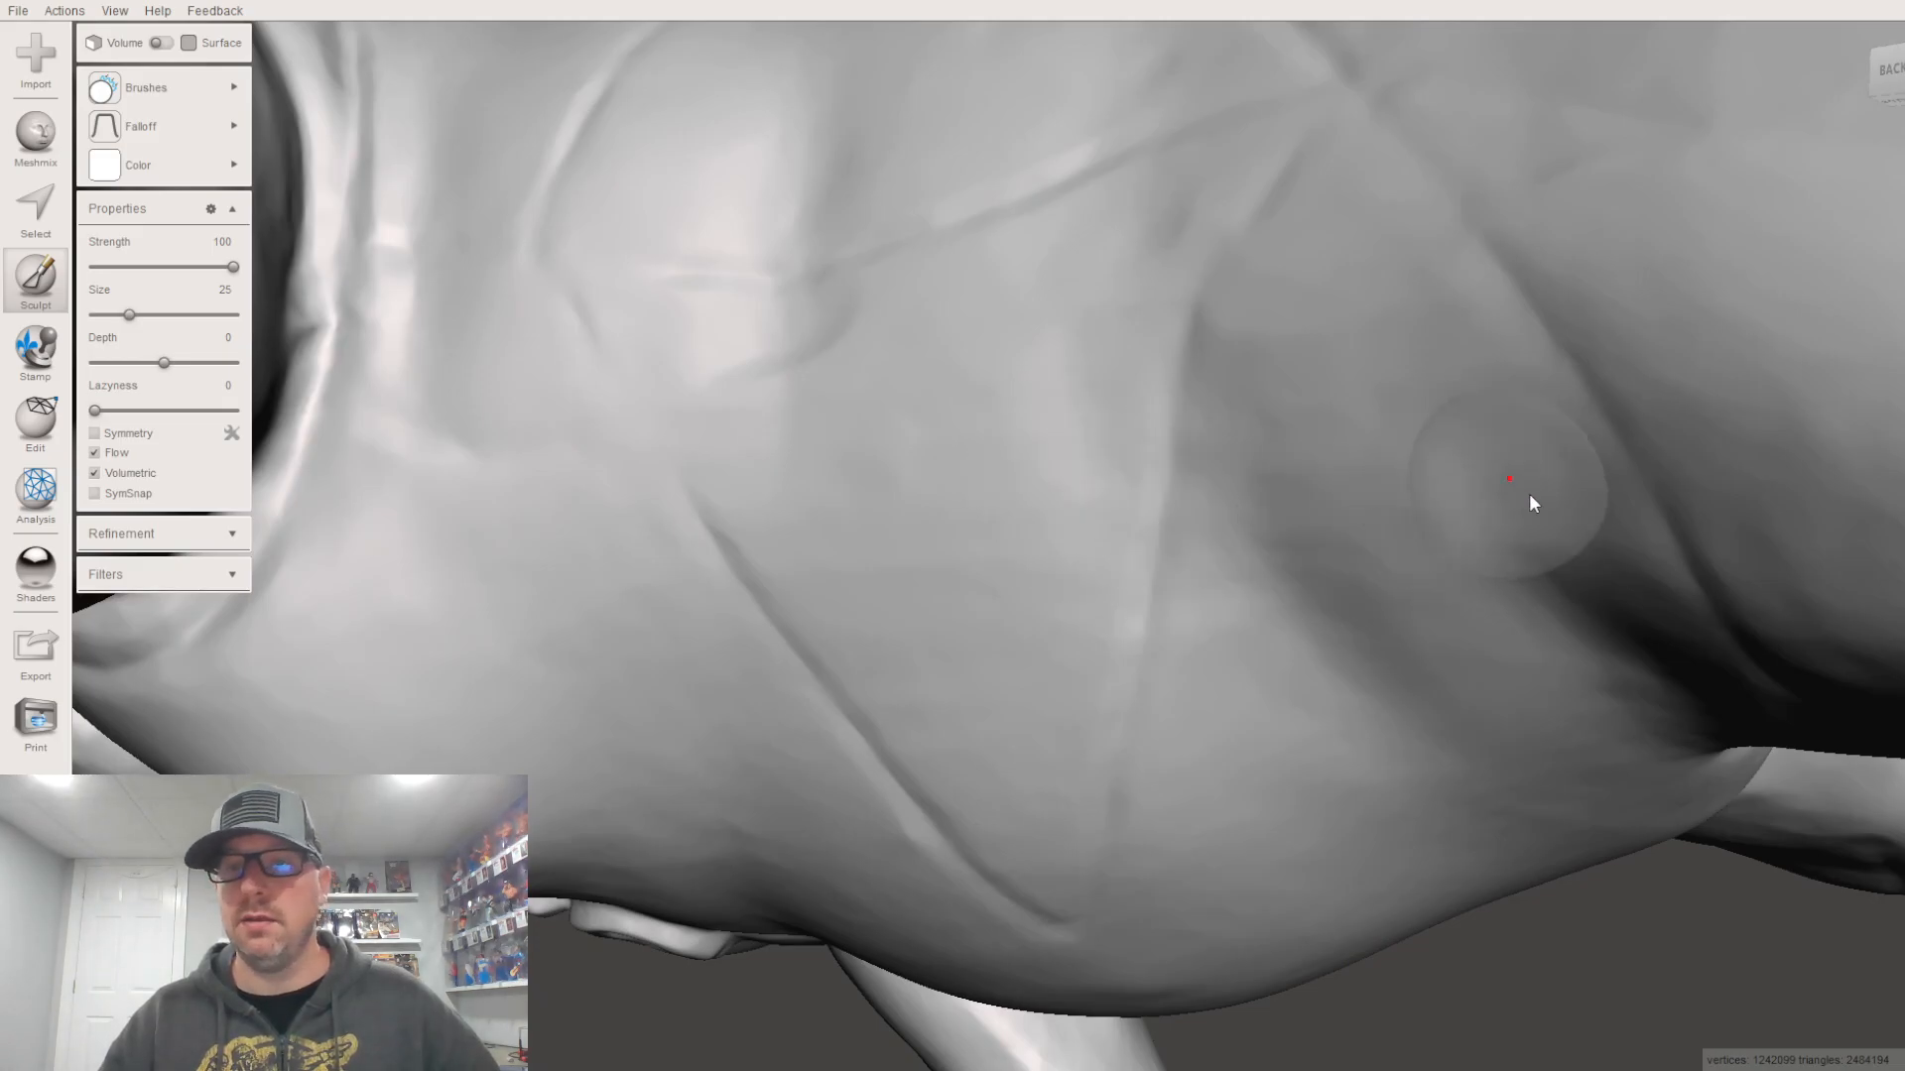
Step: Smooth the rough patches between the creases on the back and side of the shirt
{"action": "mouse_move", "coordinate": [1471, 536]}
{"action": "right_mouse_down"}
{"action": "mouse_move", "coordinate": [1429, 595]}
{"action": "mouse_move", "coordinate": [1314, 659]}
{"action": "mouse_move", "coordinate": [1209, 769]}
{"action": "mouse_move", "coordinate": [849, 427]}
{"action": "mouse_move", "coordinate": [885, 514]}
{"action": "right_mouse_up"}
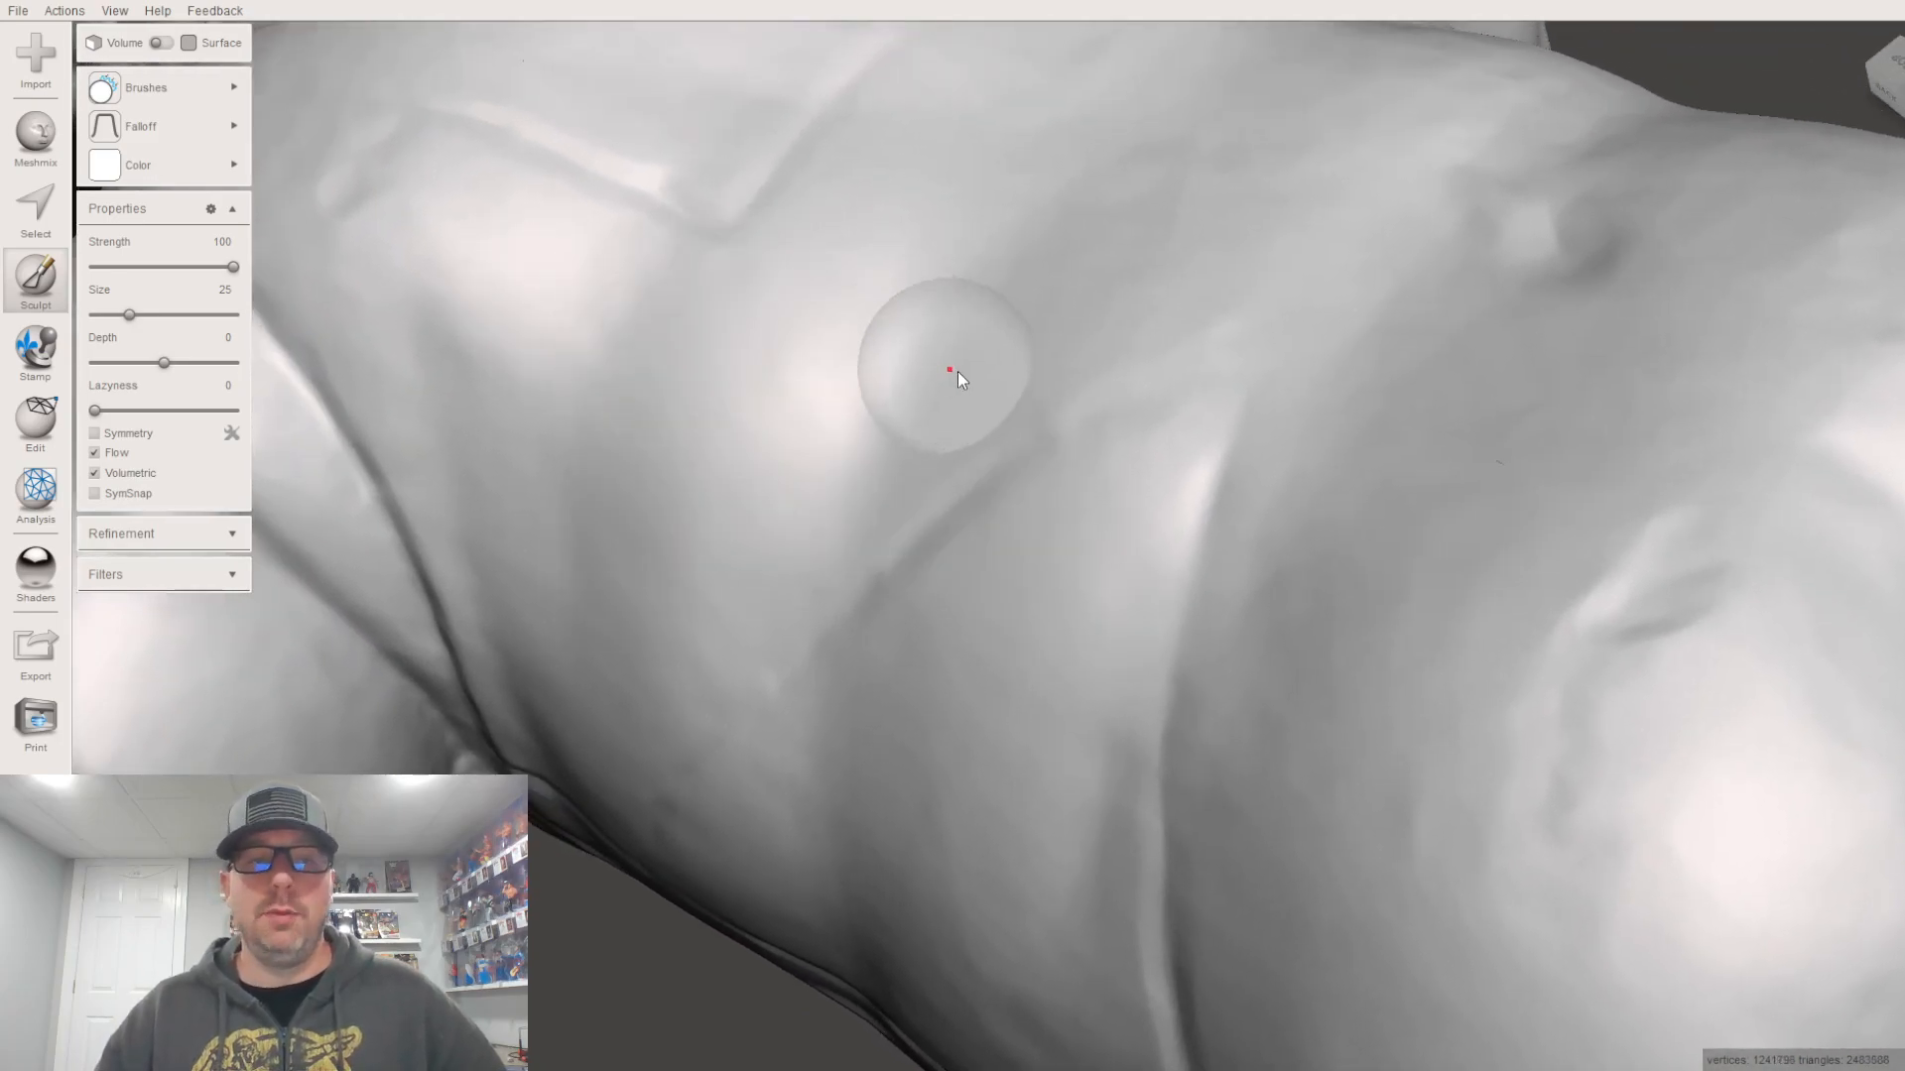
{"action": "right_click_drag", "start_coordinate": [955, 371], "coordinate": [1412, 553]}
{"action": "left_click_drag", "start_coordinate": [842, 389], "coordinate": [780, 375]}
Step: Smooth the upper back between the shoulder seam and the neck chain
{"action": "right_click_drag", "start_coordinate": [1492, 264], "coordinate": [1271, 756]}
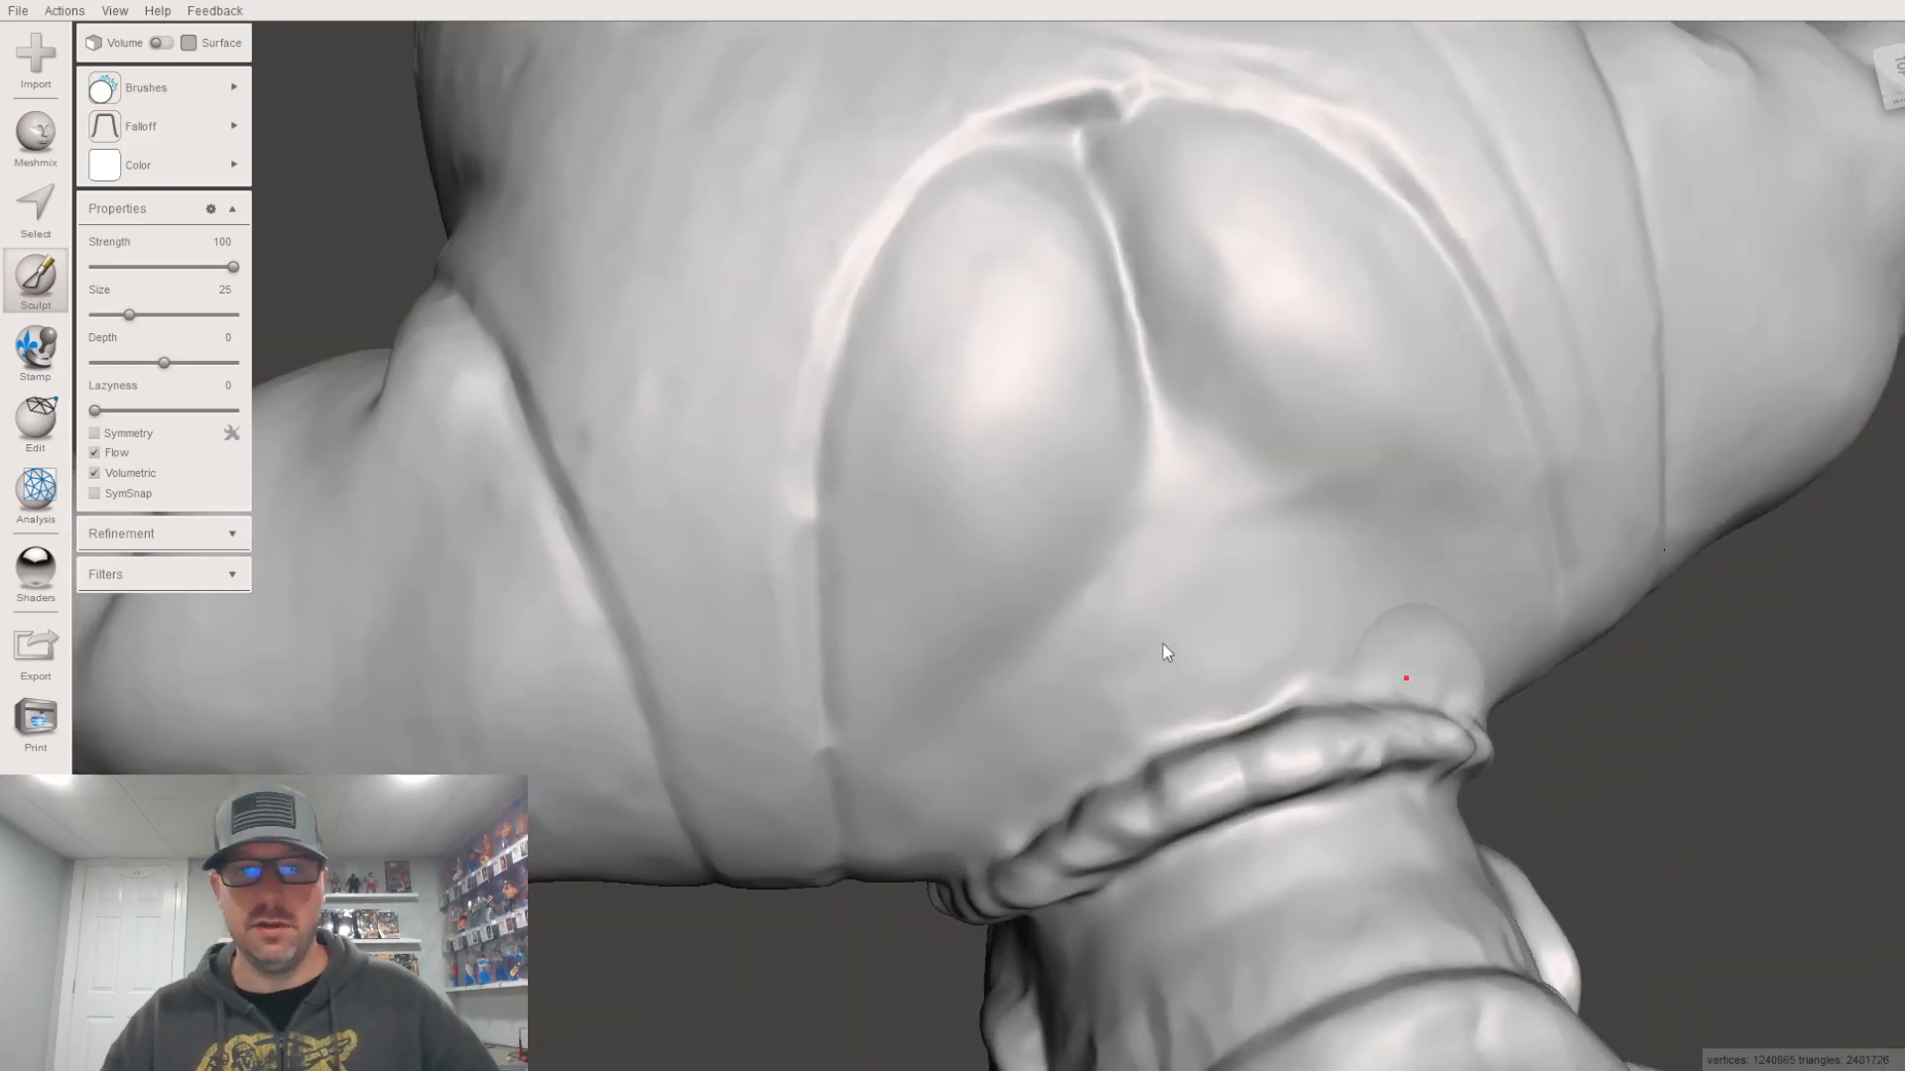
{"action": "mouse_move", "coordinate": [612, 433]}
{"action": "left_mouse_down"}
{"action": "mouse_move", "coordinate": [657, 456]}
{"action": "mouse_move", "coordinate": [529, 490]}
{"action": "mouse_move", "coordinate": [496, 543]}
{"action": "left_mouse_up"}
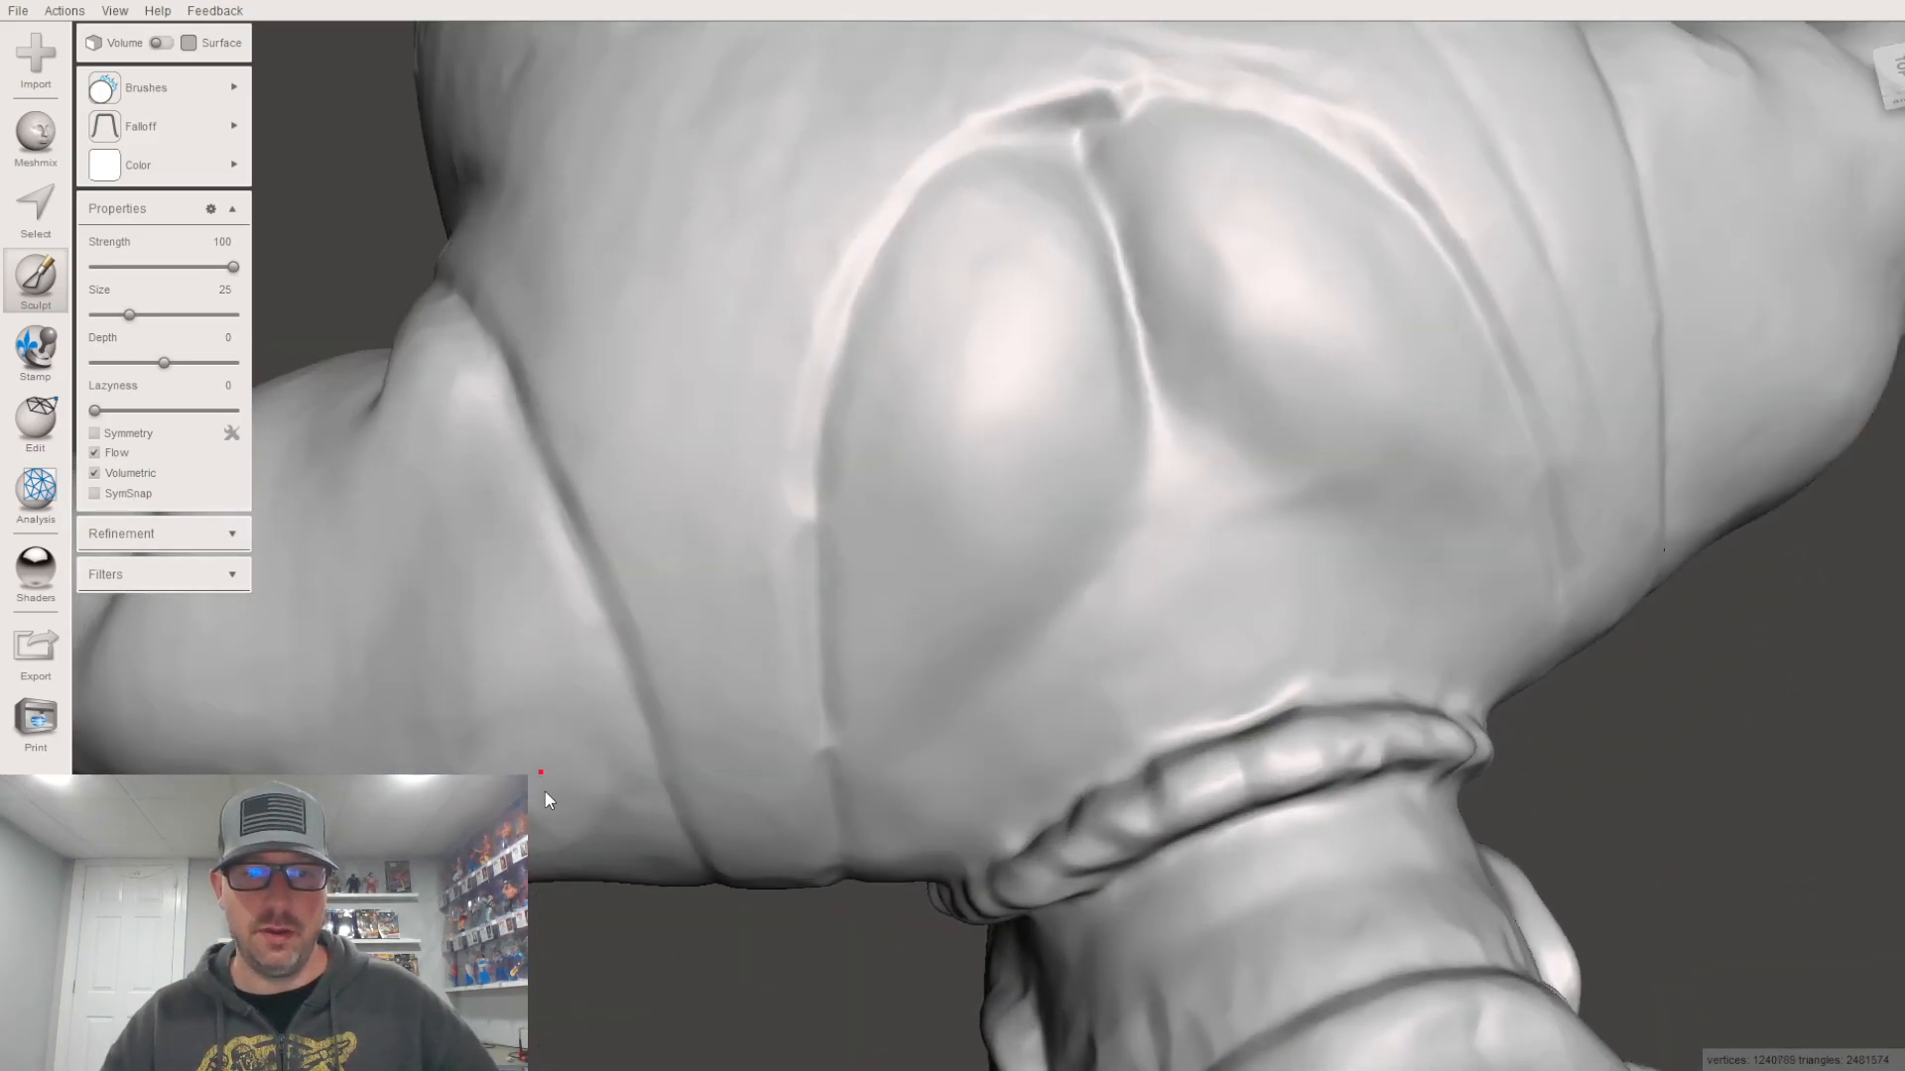
{"action": "right_click_drag", "start_coordinate": [635, 850], "coordinate": [535, 828]}
{"action": "left_click_drag", "start_coordinate": [913, 756], "coordinate": [976, 762]}
Step: Smooth the bumps and shallow creases on the side of the shirt around the armpit
{"action": "right_click_drag", "start_coordinate": [870, 268], "coordinate": [1126, 552]}
{"action": "mouse_move", "coordinate": [903, 466]}
{"action": "left_mouse_down"}
{"action": "mouse_move", "coordinate": [939, 390]}
{"action": "mouse_move", "coordinate": [880, 476]}
{"action": "left_mouse_up"}
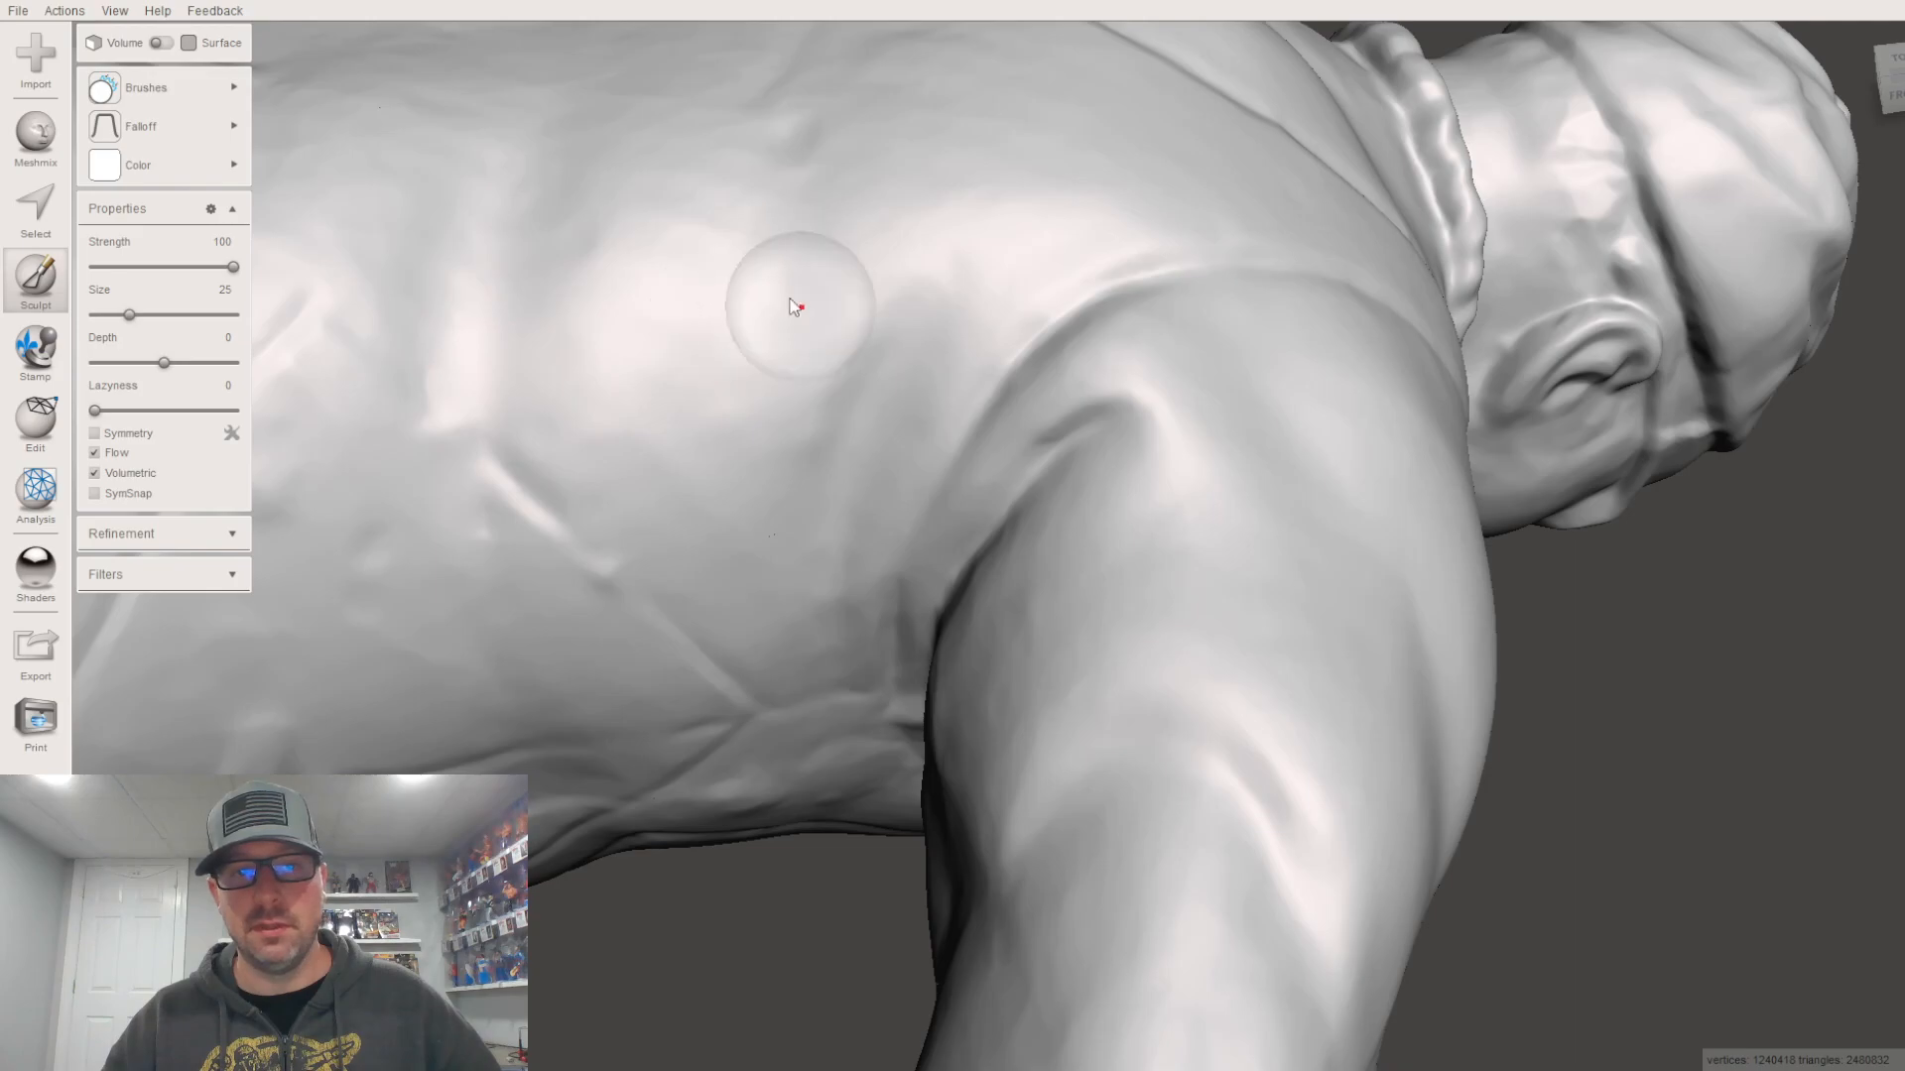
{"action": "right_click_drag", "start_coordinate": [791, 298], "coordinate": [794, 317]}
{"action": "left_click_drag", "start_coordinate": [794, 318], "coordinate": [756, 247]}
{"action": "mouse_move", "coordinate": [609, 273]}
{"action": "right_mouse_down"}
{"action": "mouse_move", "coordinate": [599, 545]}
{"action": "mouse_move", "coordinate": [627, 530]}
{"action": "right_mouse_up"}
{"action": "mouse_move", "coordinate": [627, 530]}
{"action": "left_mouse_down"}
{"action": "mouse_move", "coordinate": [578, 543]}
{"action": "mouse_move", "coordinate": [685, 545]}
{"action": "mouse_move", "coordinate": [629, 629]}
{"action": "left_mouse_up"}
{"action": "right_click_drag", "start_coordinate": [629, 629], "coordinate": [621, 591]}
{"action": "left_click_drag", "start_coordinate": [869, 496], "coordinate": [787, 455]}
{"action": "mouse_move", "coordinate": [787, 455]}
{"action": "right_mouse_down"}
{"action": "mouse_move", "coordinate": [900, 374]}
{"action": "mouse_move", "coordinate": [889, 578]}
{"action": "right_mouse_up"}
{"action": "left_click_drag", "start_coordinate": [992, 732], "coordinate": [1109, 807]}
Step: Smooth the remaining uneven areas along the lower torso
{"action": "middle_click_drag", "start_coordinate": [778, 746], "coordinate": [1448, 744]}
{"action": "right_click_drag", "start_coordinate": [830, 786], "coordinate": [772, 699]}
{"action": "left_click_drag", "start_coordinate": [861, 637], "coordinate": [1058, 658]}
{"action": "mouse_move", "coordinate": [900, 469]}
{"action": "left_mouse_down"}
{"action": "mouse_move", "coordinate": [895, 387]}
{"action": "mouse_move", "coordinate": [1111, 294]}
{"action": "mouse_move", "coordinate": [769, 429]}
{"action": "left_mouse_up"}
{"action": "right_click_drag", "start_coordinate": [769, 429], "coordinate": [580, 436]}
{"action": "left_click_drag", "start_coordinate": [693, 254], "coordinate": [839, 348]}
Step: Smooth the seat of the figure and the creases where it meets the thighs
{"action": "mouse_move", "coordinate": [839, 348]}
{"action": "right_mouse_down"}
{"action": "mouse_move", "coordinate": [961, 468]}
{"action": "mouse_move", "coordinate": [926, 621]}
{"action": "mouse_move", "coordinate": [1419, 589]}
{"action": "right_mouse_up"}
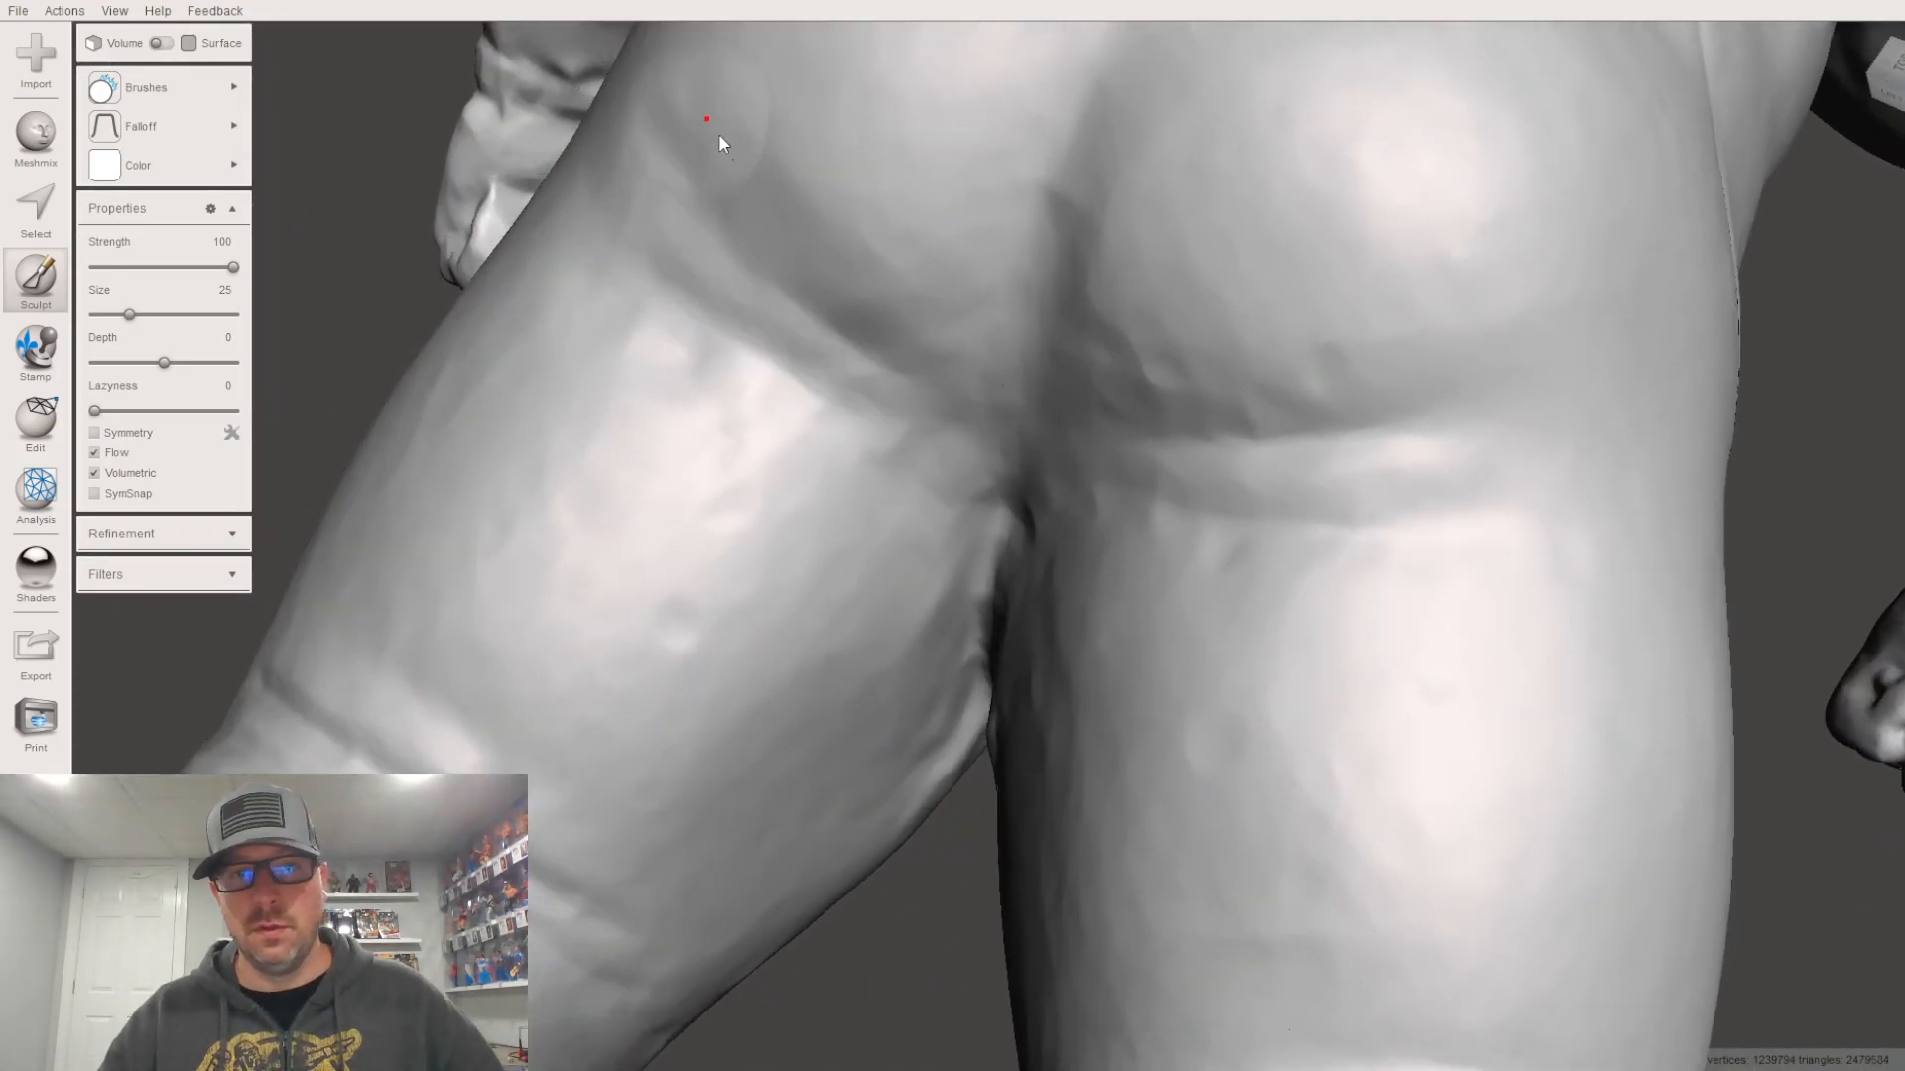
{"action": "left_click_drag", "start_coordinate": [1087, 121], "coordinate": [1191, 425]}
{"action": "mouse_move", "coordinate": [1190, 424]}
{"action": "right_mouse_down"}
{"action": "mouse_move", "coordinate": [1241, 608]}
{"action": "mouse_move", "coordinate": [897, 289]}
{"action": "right_mouse_up"}
{"action": "left_click_drag", "start_coordinate": [974, 264], "coordinate": [761, 324]}
{"action": "mouse_move", "coordinate": [761, 323]}
{"action": "right_mouse_down"}
{"action": "mouse_move", "coordinate": [1029, 324]}
{"action": "mouse_move", "coordinate": [681, 512]}
{"action": "right_mouse_up"}
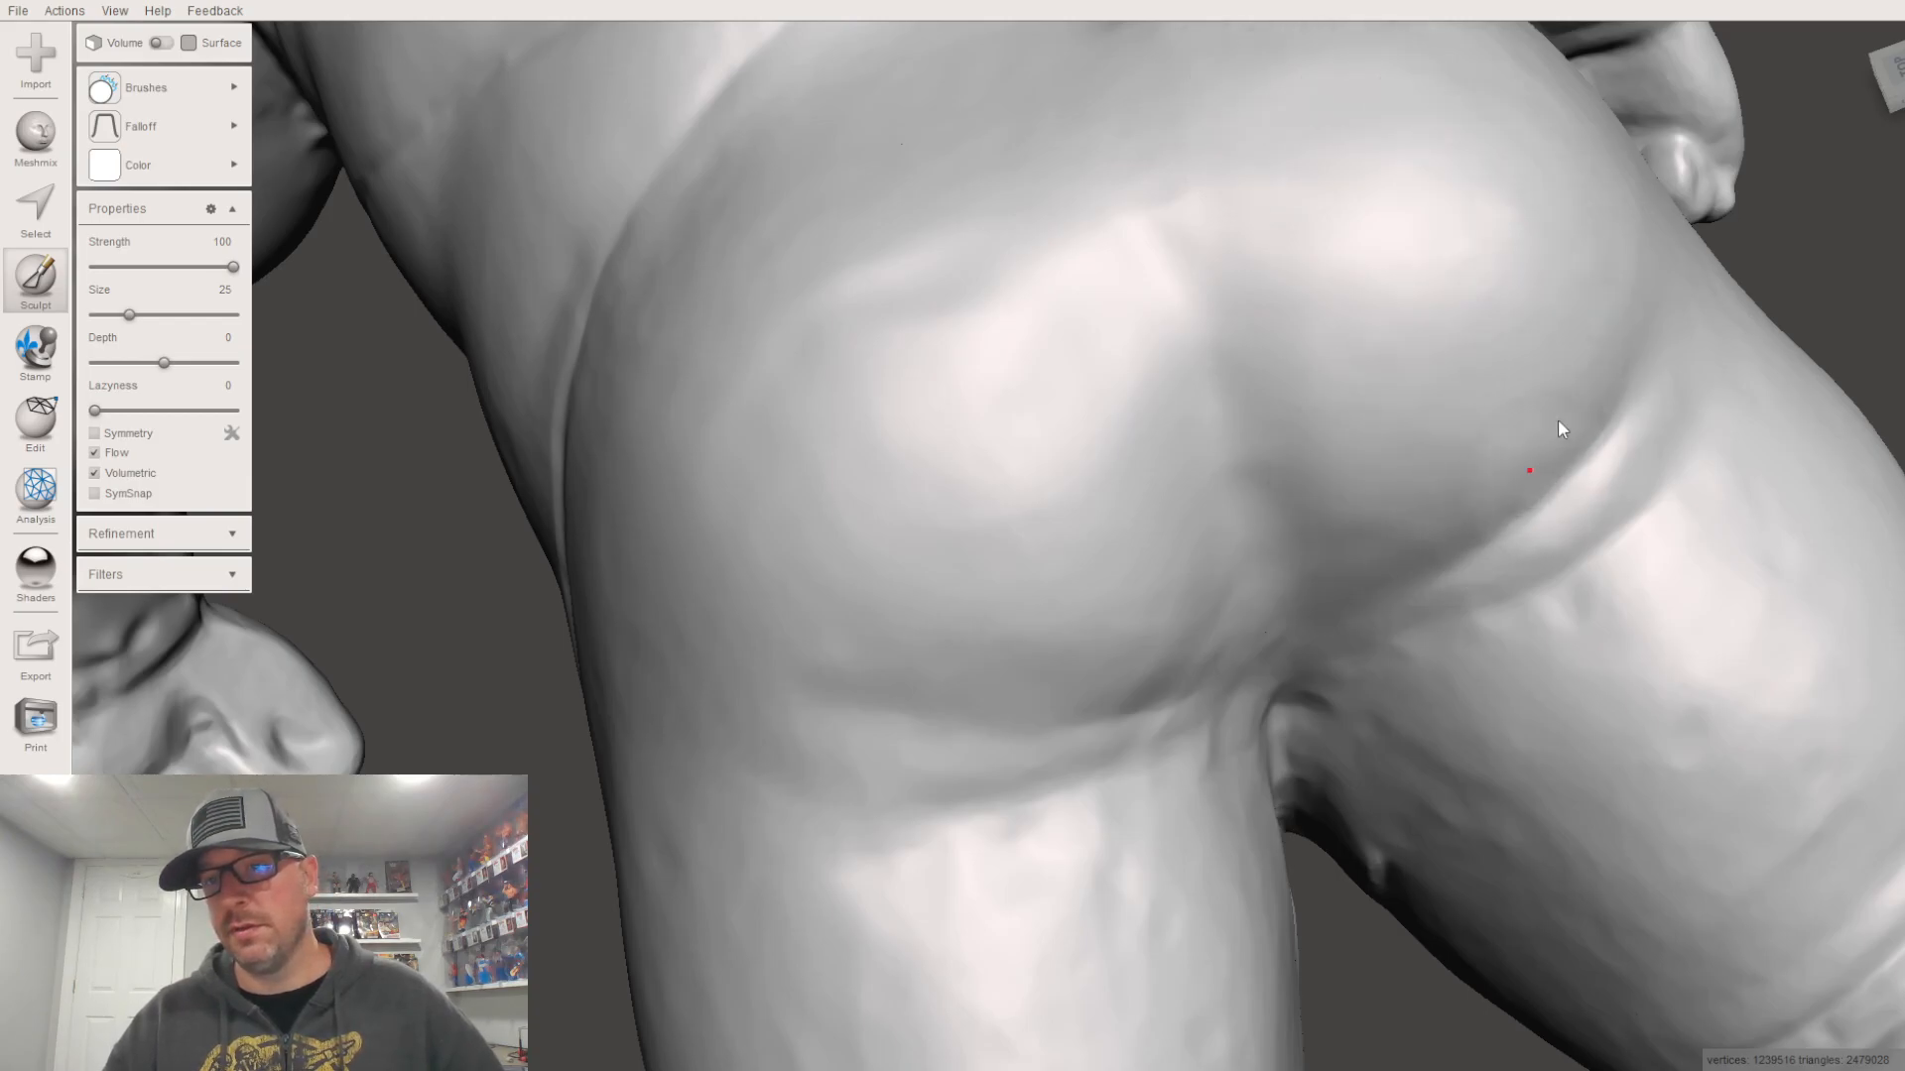
Step: Smooth the outer and back surfaces of the thighs, including the crease below the seat
{"action": "middle_click_drag", "start_coordinate": [1163, 560], "coordinate": [1264, 339]}
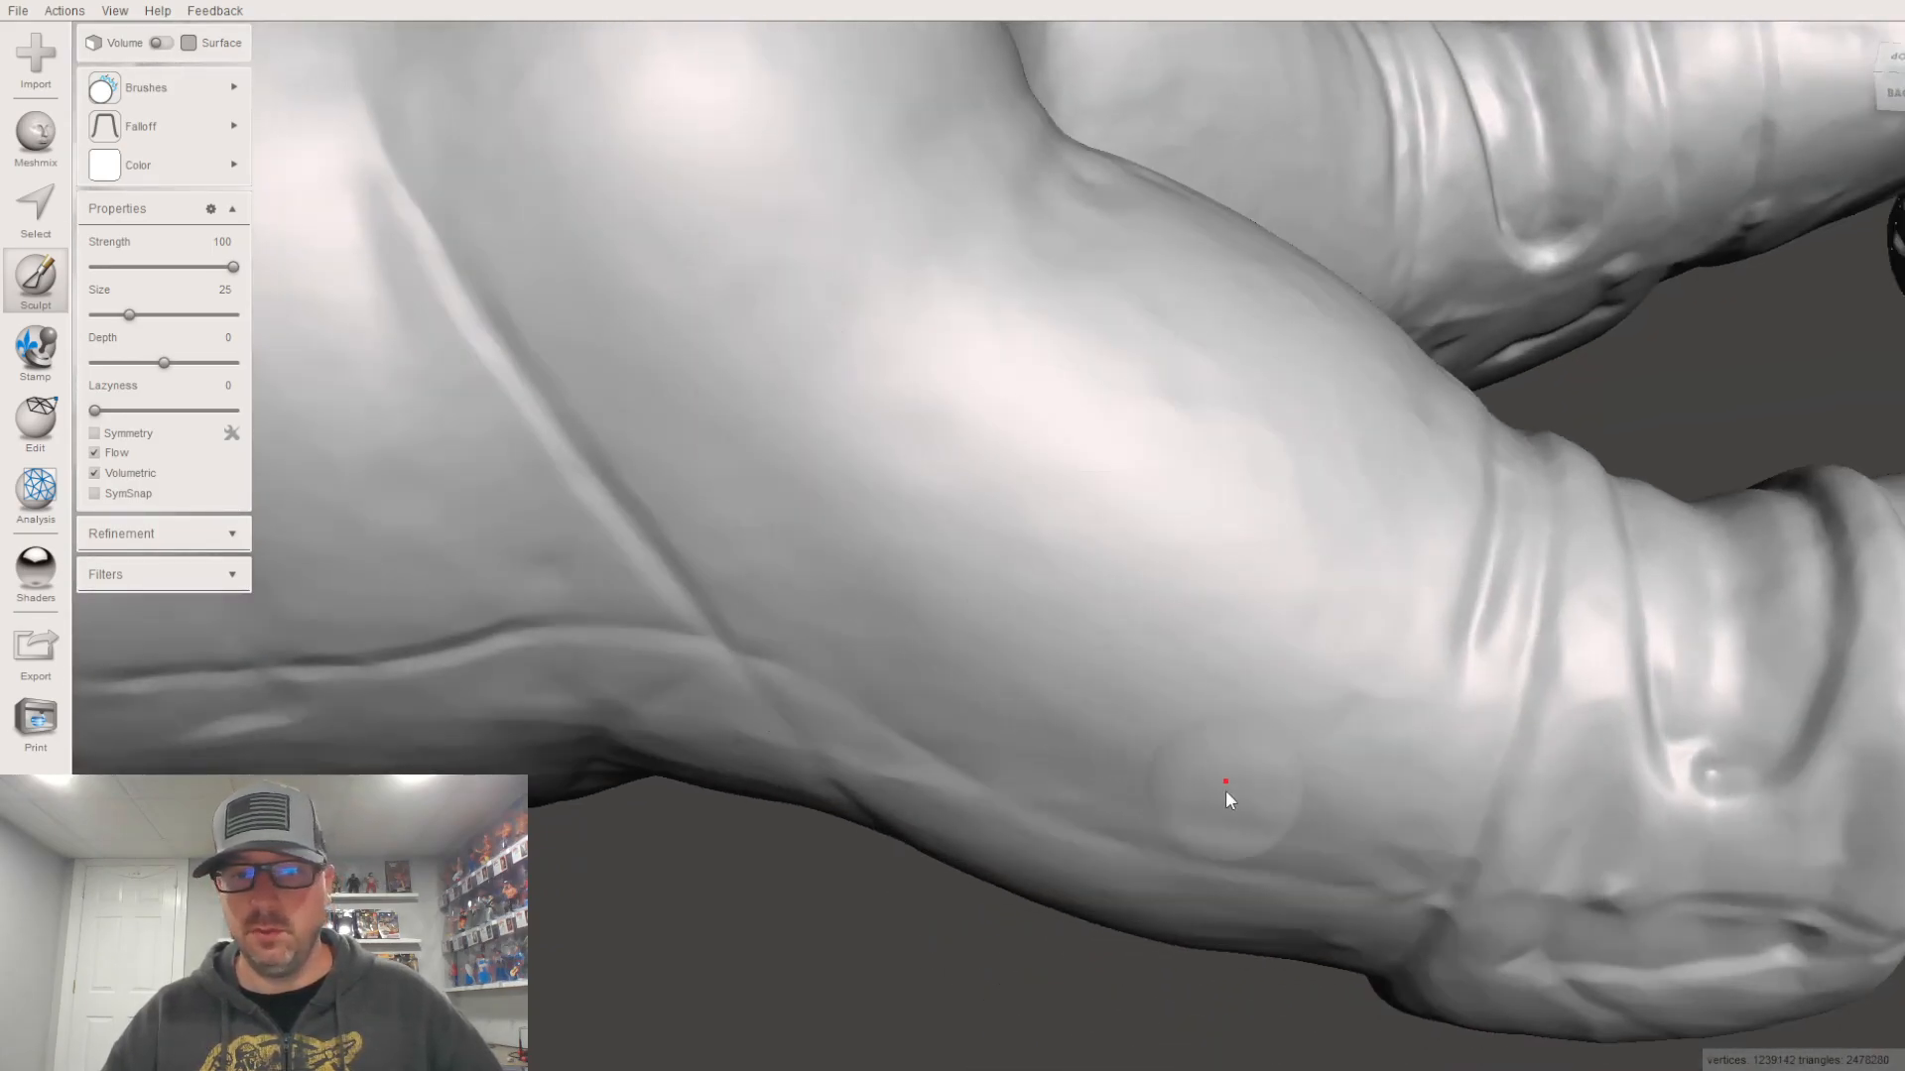
{"action": "right_click_drag", "start_coordinate": [1365, 770], "coordinate": [817, 462]}
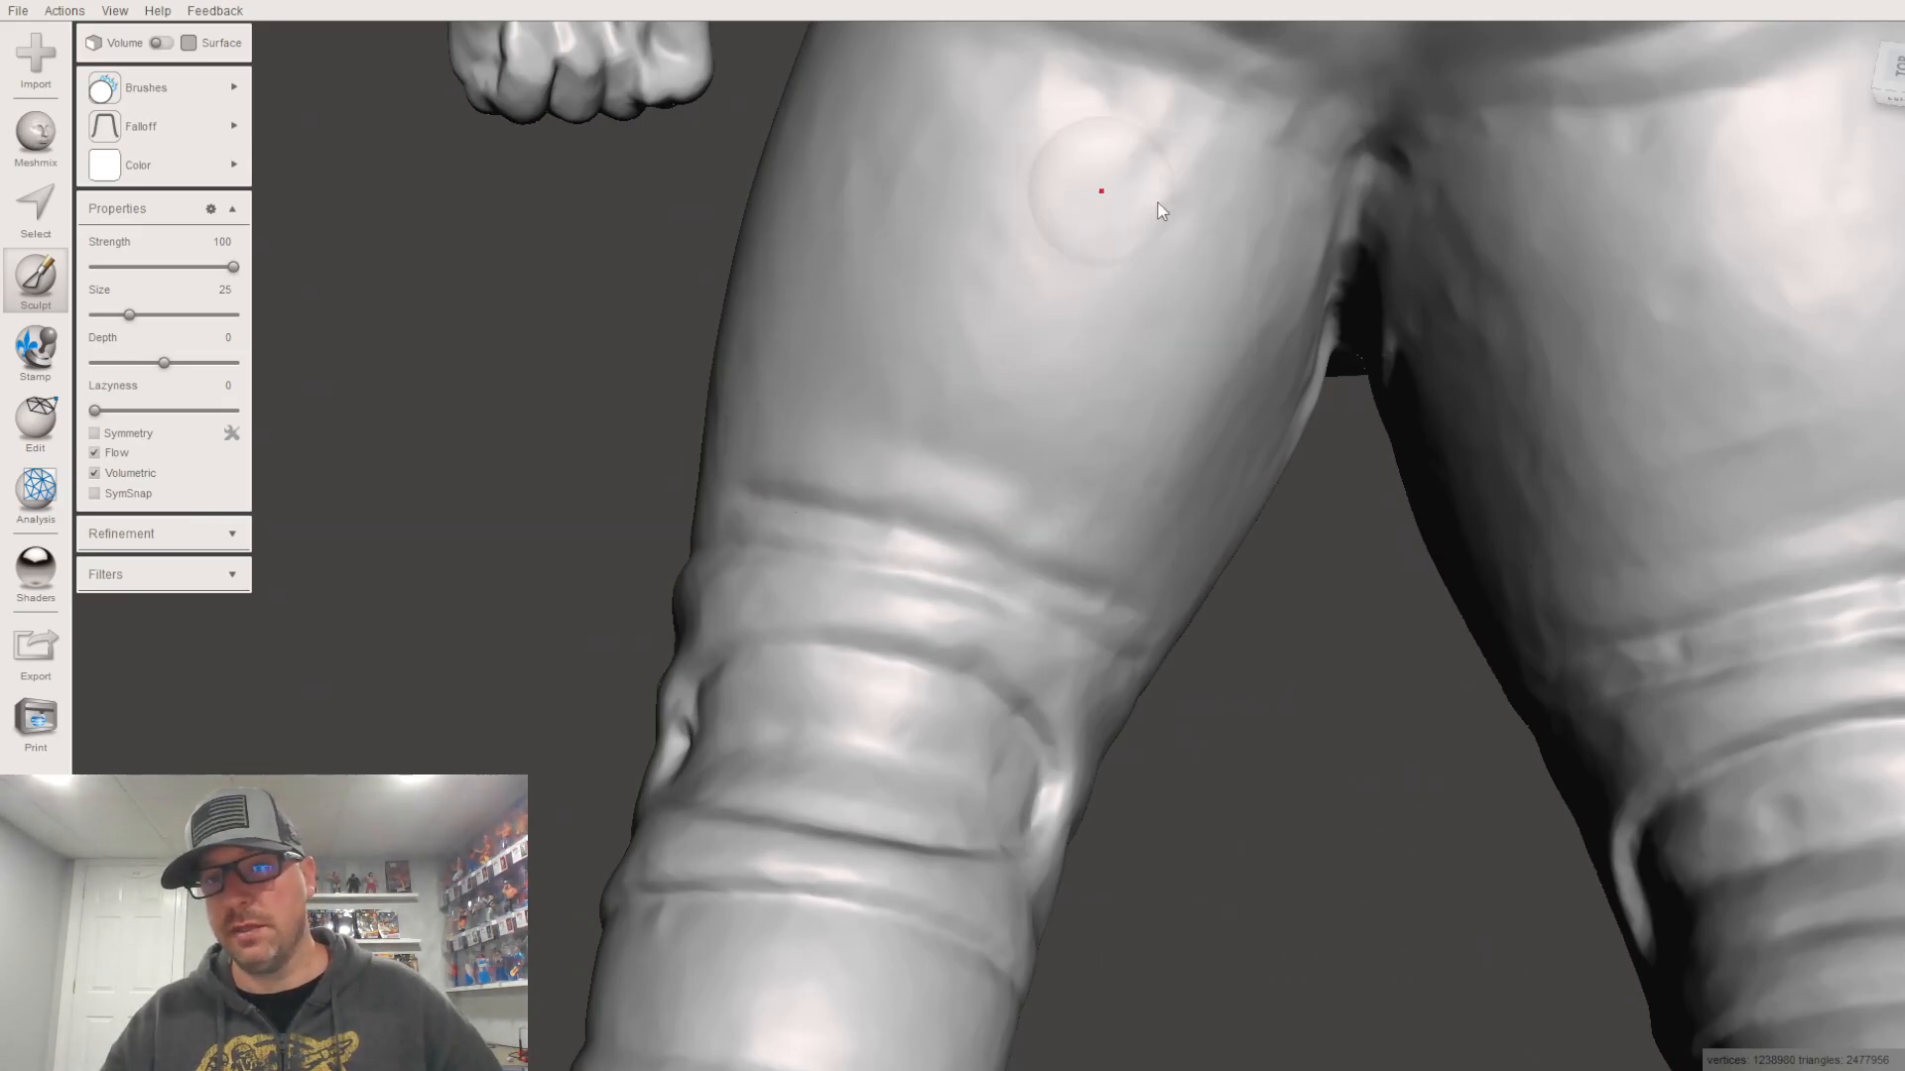
{"action": "right_click_drag", "start_coordinate": [1272, 200], "coordinate": [1377, 377]}
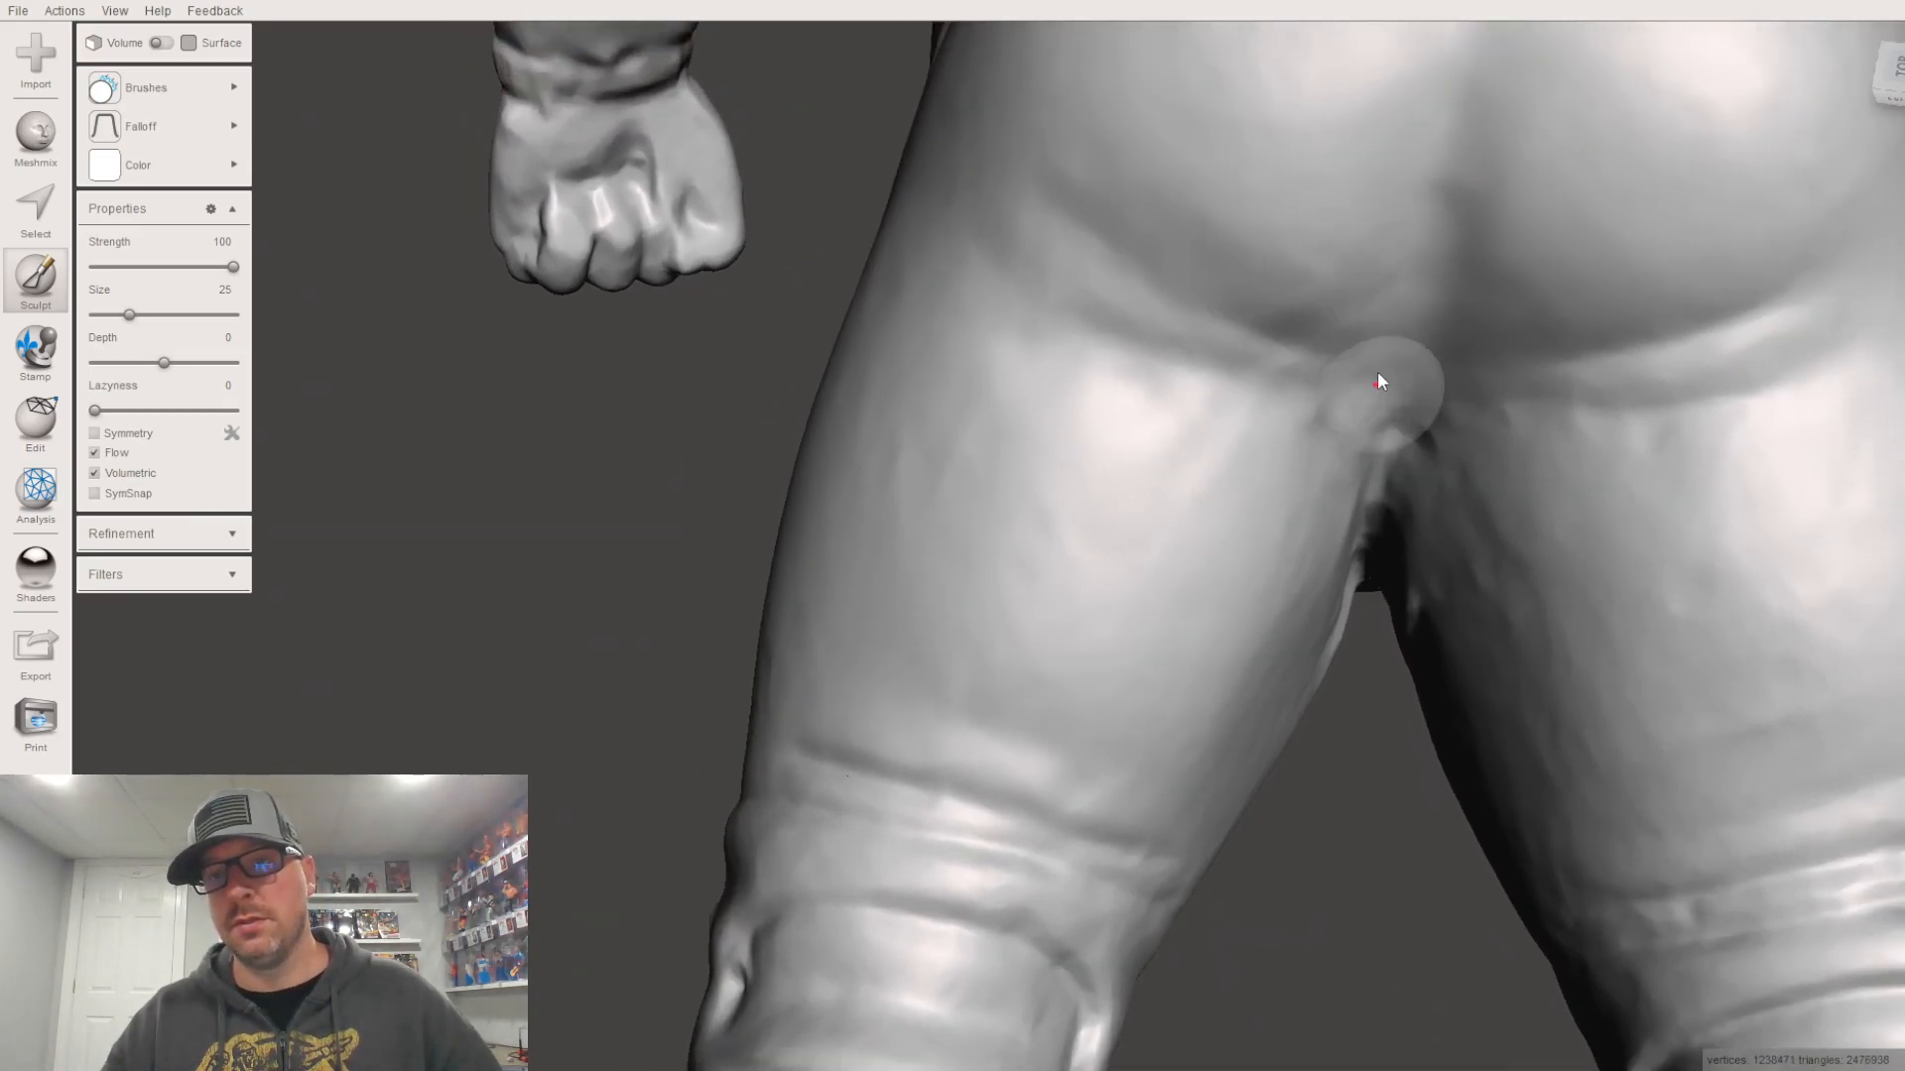
{"action": "left_click_drag", "start_coordinate": [1377, 423], "coordinate": [1382, 440]}
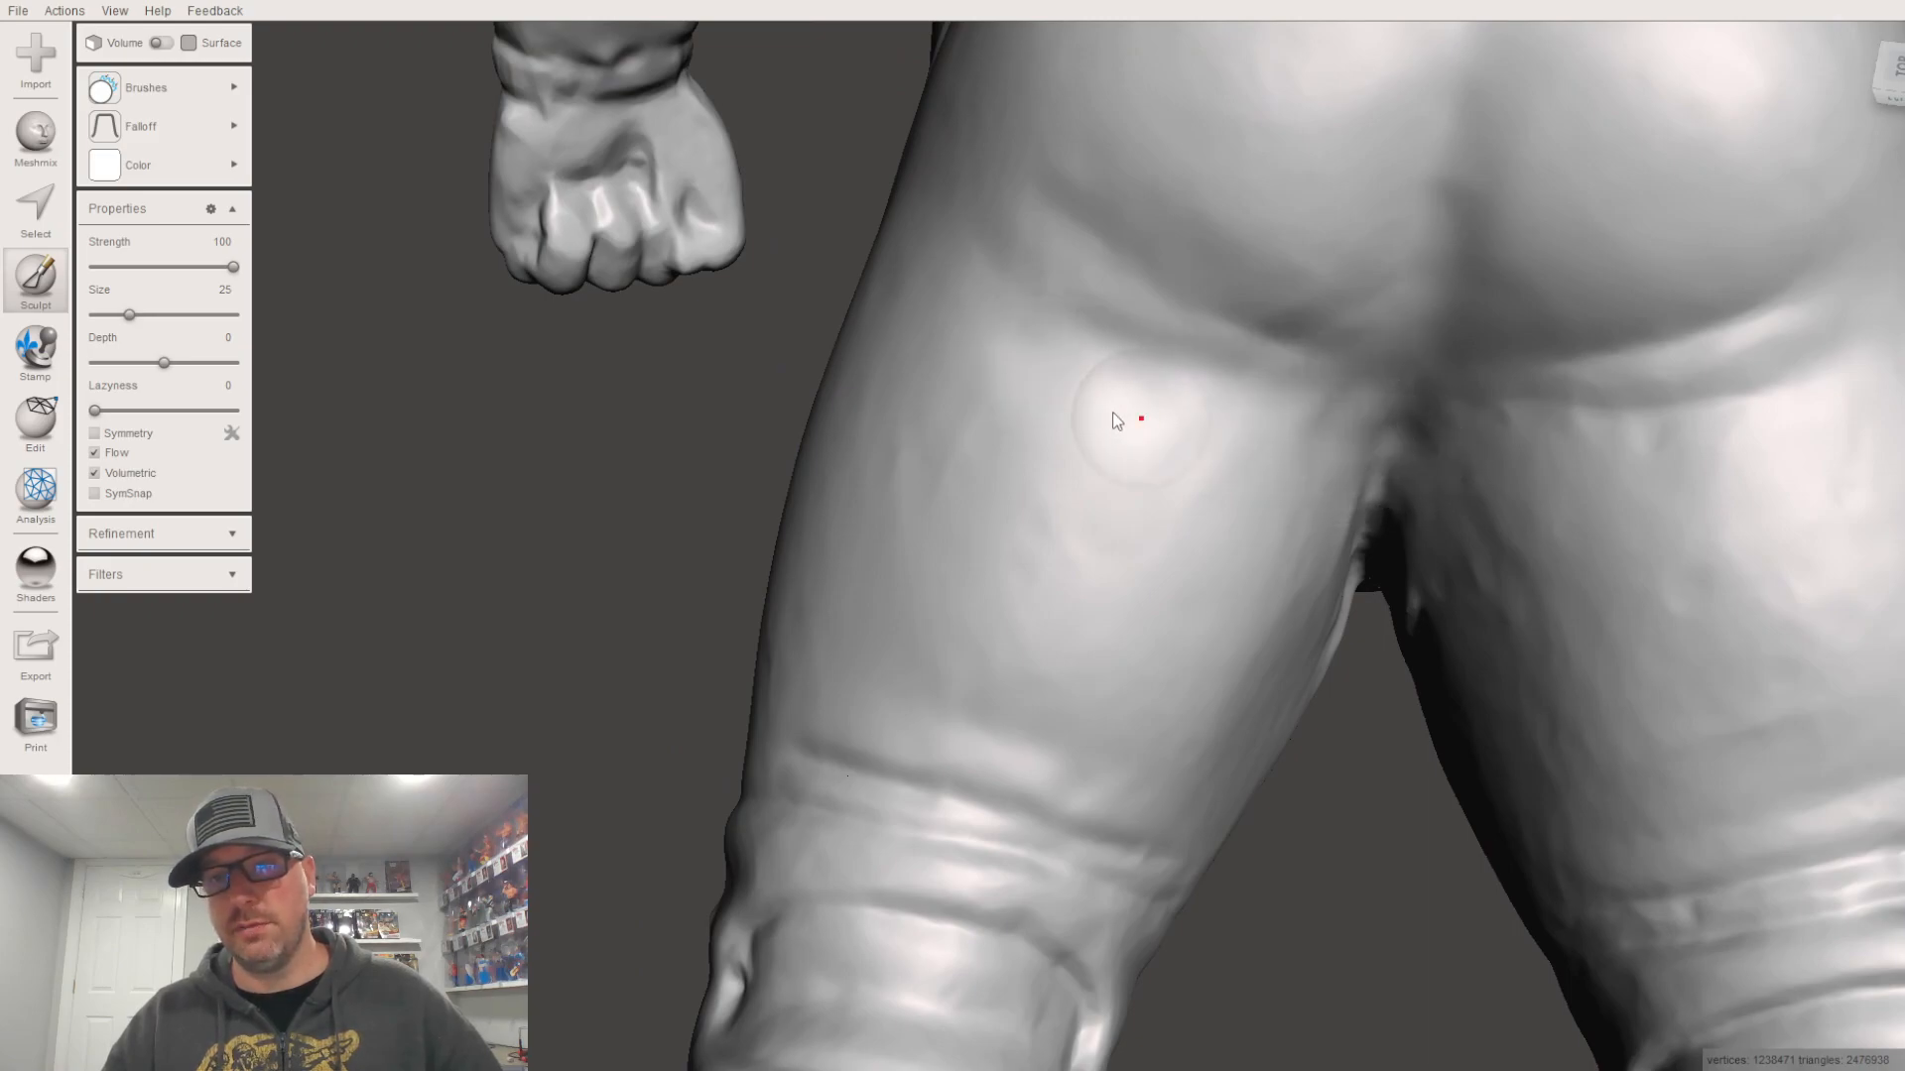
{"action": "mouse_move", "coordinate": [1591, 479]}
{"action": "left_mouse_down"}
{"action": "mouse_move", "coordinate": [1525, 424]}
{"action": "mouse_move", "coordinate": [1587, 423]}
{"action": "left_mouse_up"}
{"action": "mouse_move", "coordinate": [1716, 429]}
{"action": "left_mouse_down"}
{"action": "mouse_move", "coordinate": [1828, 483]}
{"action": "mouse_move", "coordinate": [1830, 609]}
{"action": "mouse_move", "coordinate": [1678, 592]}
{"action": "left_mouse_up"}
Step: Smooth the rough inner thighs and the area between the legs
{"action": "mouse_move", "coordinate": [1678, 592]}
{"action": "right_mouse_down"}
{"action": "mouse_move", "coordinate": [1685, 629]}
{"action": "mouse_move", "coordinate": [1639, 496]}
{"action": "mouse_move", "coordinate": [1561, 670]}
{"action": "mouse_move", "coordinate": [1623, 725]}
{"action": "right_mouse_up"}
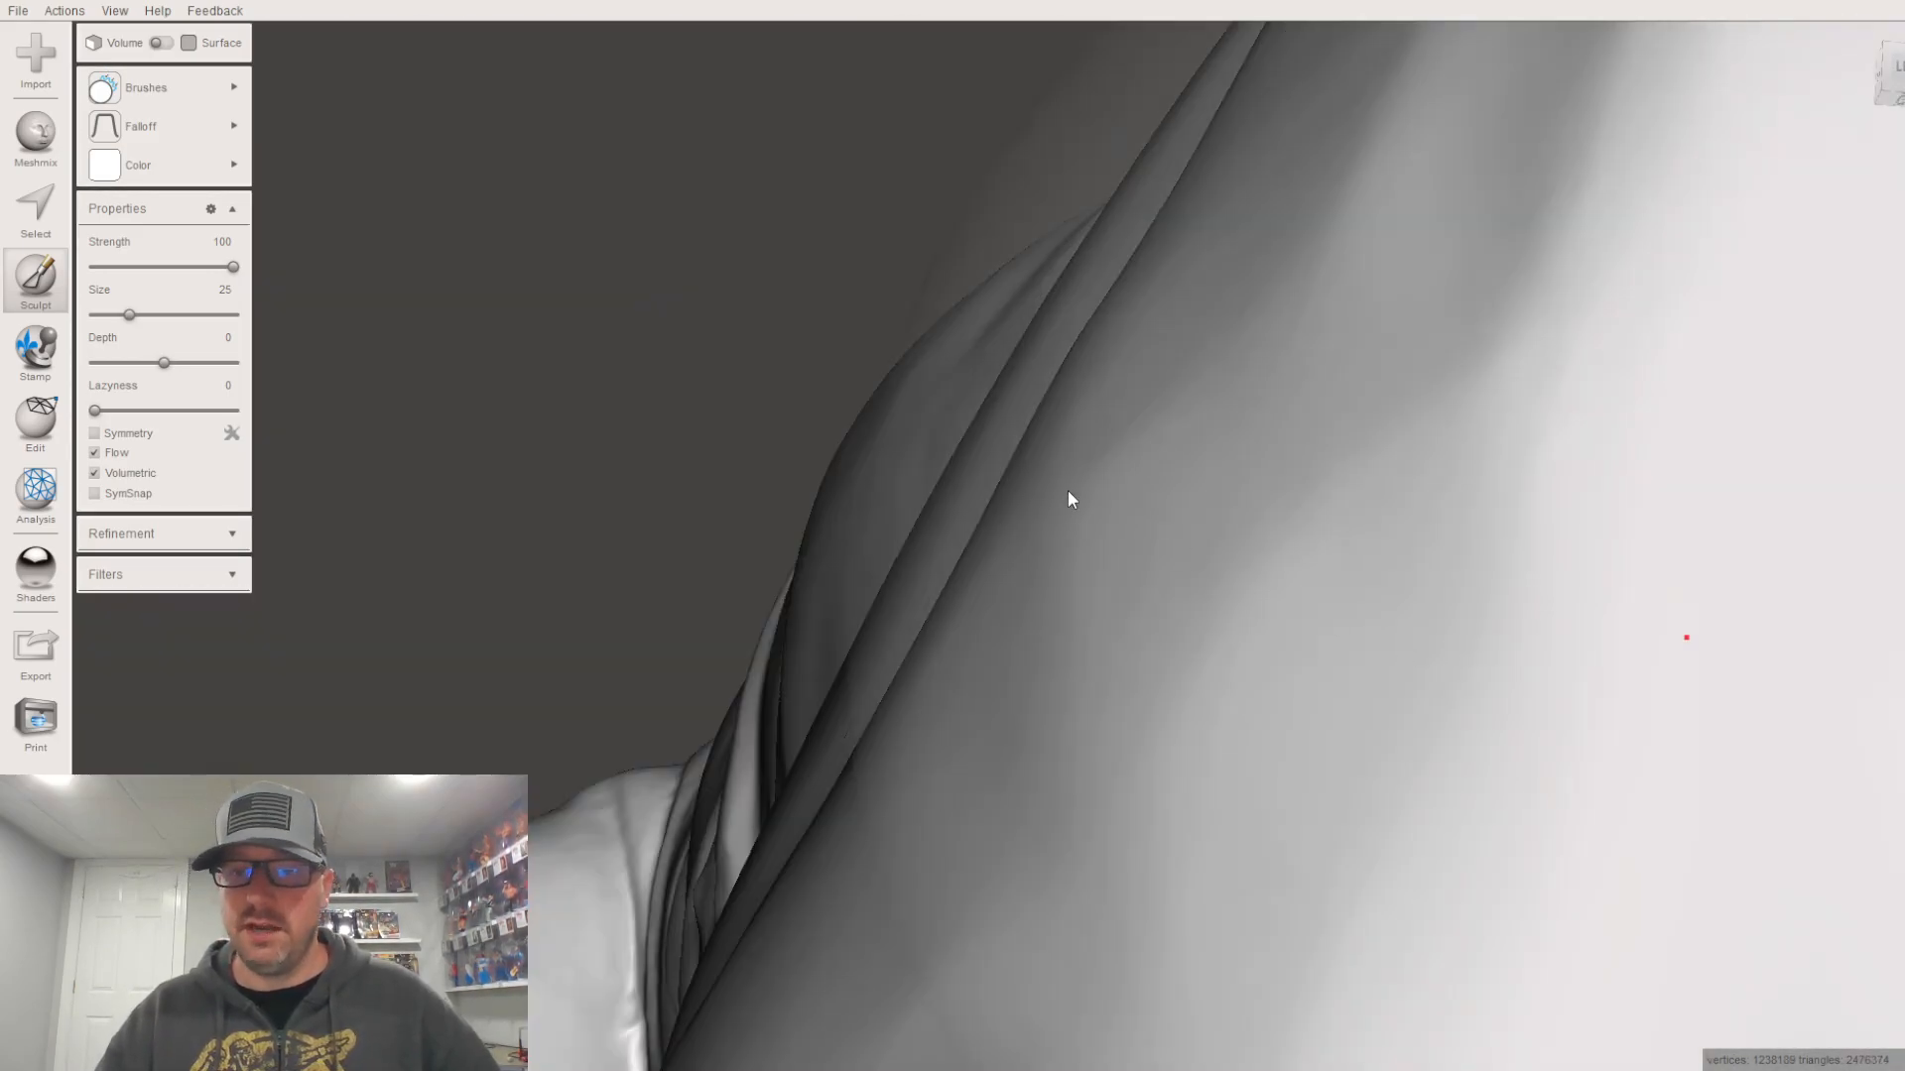
{"action": "right_click_drag", "start_coordinate": [1061, 485], "coordinate": [1091, 458]}
{"action": "mouse_move", "coordinate": [1140, 559]}
{"action": "right_mouse_down"}
{"action": "mouse_move", "coordinate": [1217, 727]}
{"action": "mouse_move", "coordinate": [1220, 678]}
{"action": "mouse_move", "coordinate": [1131, 459]}
{"action": "mouse_move", "coordinate": [1374, 754]}
{"action": "right_mouse_up"}
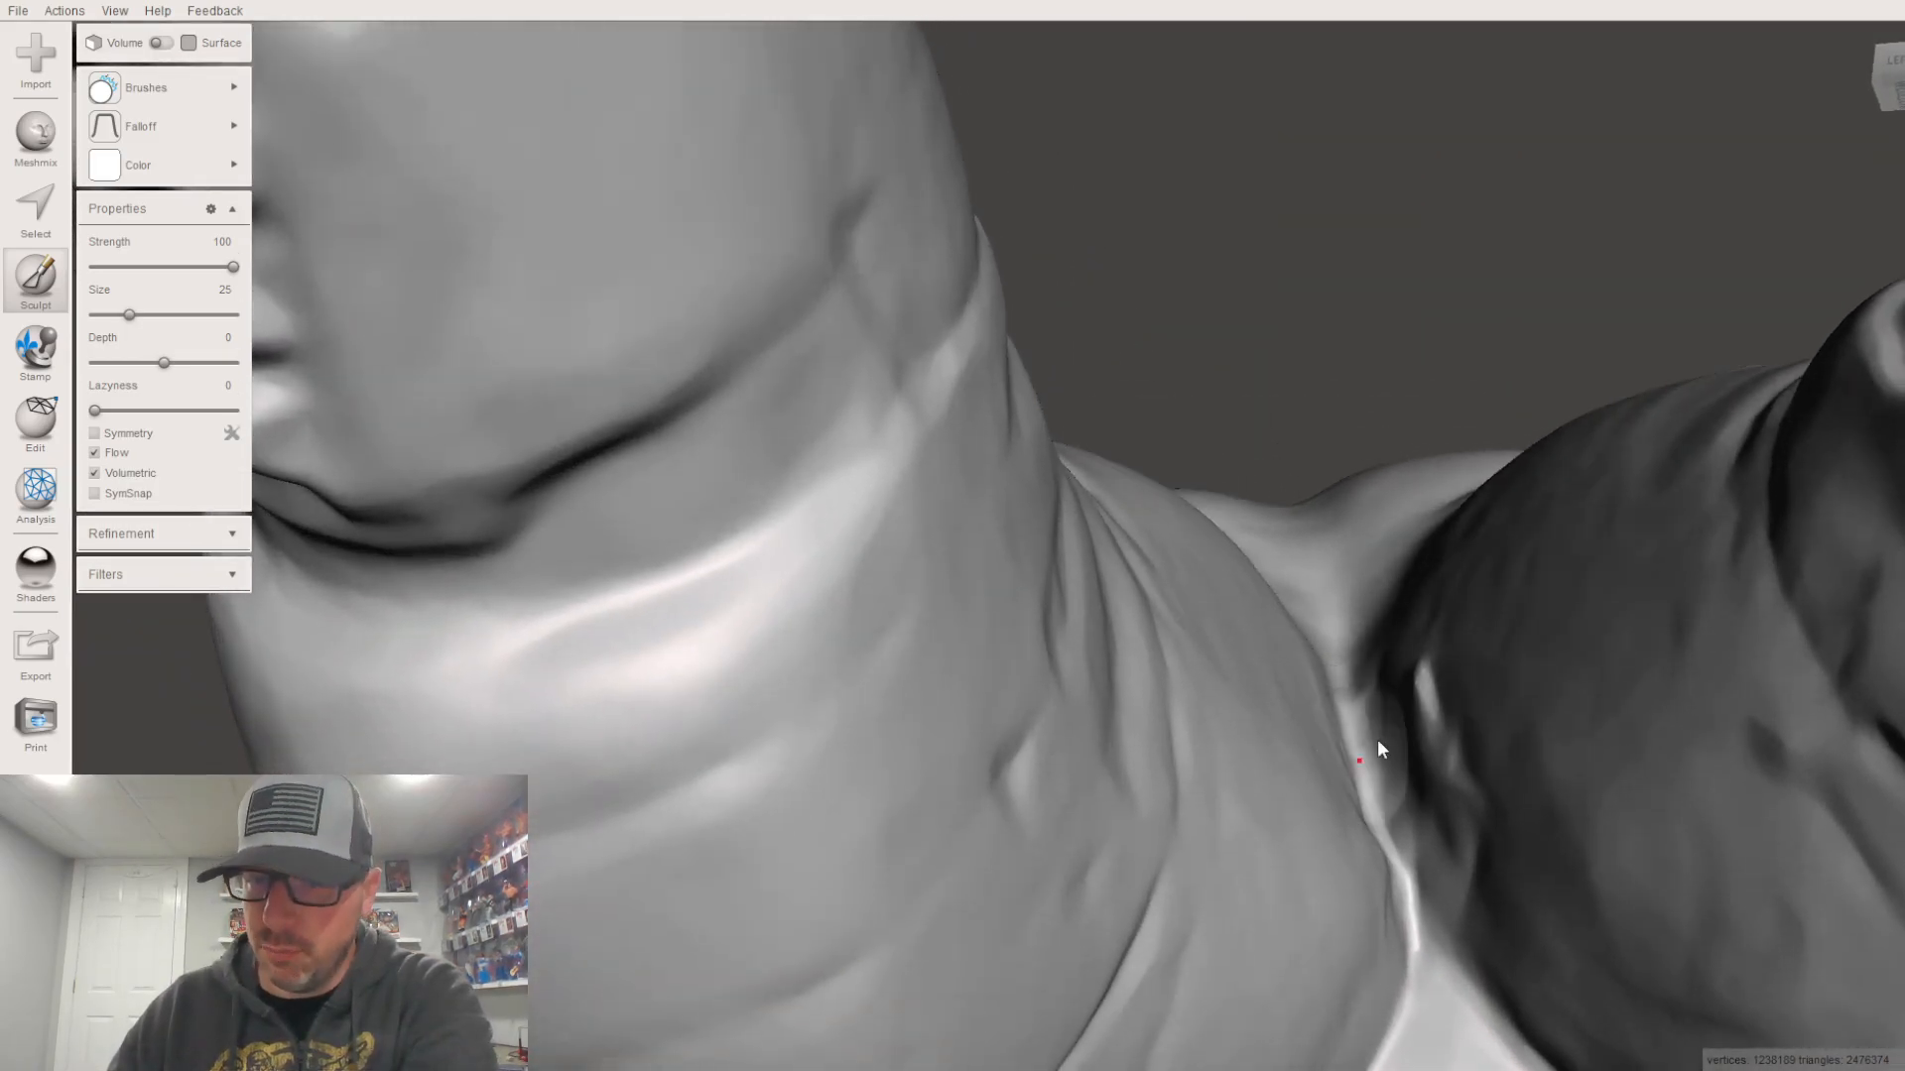
{"action": "left_click_drag", "start_coordinate": [1470, 754], "coordinate": [1482, 692]}
{"action": "mouse_move", "coordinate": [1490, 689]}
{"action": "right_mouse_down"}
{"action": "mouse_move", "coordinate": [1508, 625]}
{"action": "mouse_move", "coordinate": [1224, 528]}
{"action": "mouse_move", "coordinate": [1280, 565]}
{"action": "mouse_move", "coordinate": [1135, 519]}
{"action": "right_mouse_up"}
{"action": "mouse_move", "coordinate": [1079, 605]}
{"action": "left_mouse_down"}
{"action": "mouse_move", "coordinate": [1091, 656]}
{"action": "mouse_move", "coordinate": [1300, 556]}
{"action": "mouse_move", "coordinate": [1418, 754]}
{"action": "mouse_move", "coordinate": [1365, 667]}
{"action": "left_mouse_up"}
Step: Smooth the dents on the backs of both thighs from the seat down to the knee folds
{"action": "right_click_drag", "start_coordinate": [1365, 666], "coordinate": [1288, 815]}
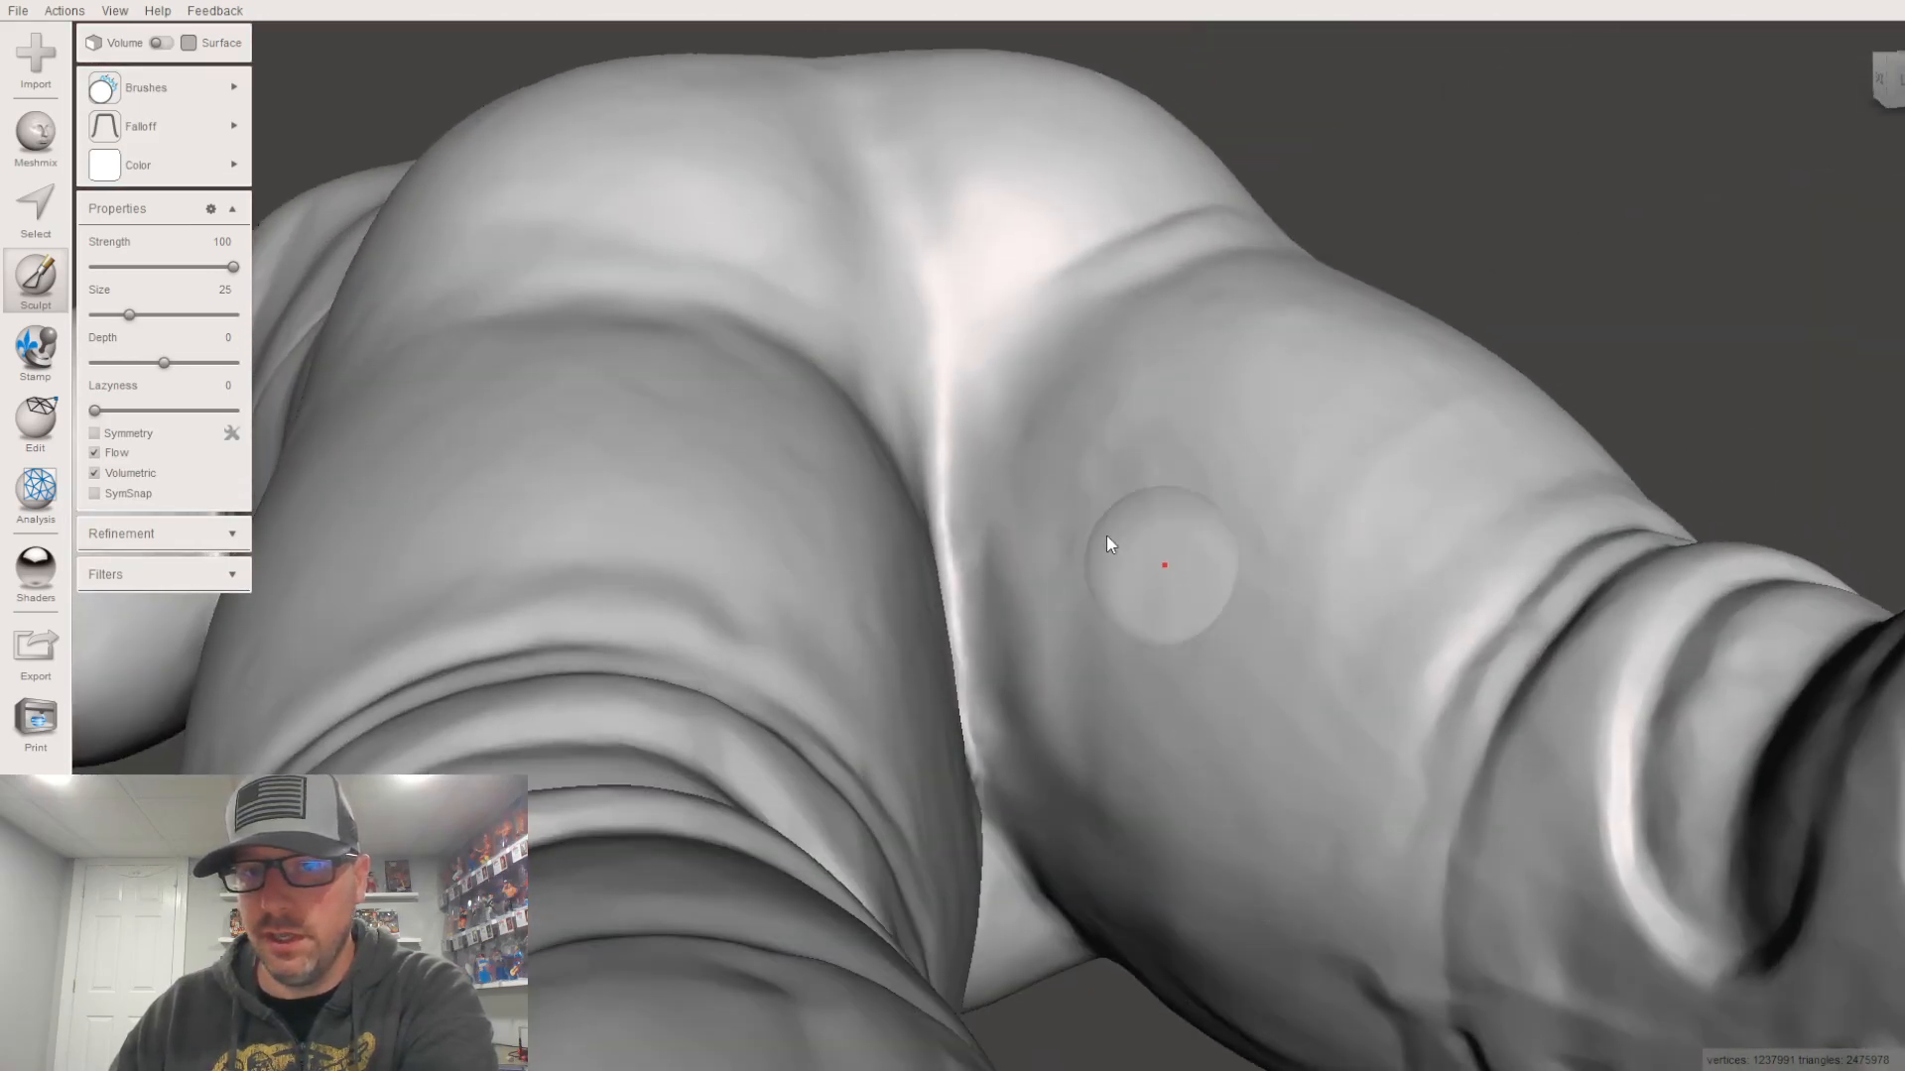
{"action": "mouse_move", "coordinate": [1236, 558]}
{"action": "left_mouse_down"}
{"action": "mouse_move", "coordinate": [1197, 442]}
{"action": "mouse_move", "coordinate": [1134, 401]}
{"action": "mouse_move", "coordinate": [1232, 280]}
{"action": "left_mouse_up"}
{"action": "mouse_move", "coordinate": [1196, 370]}
{"action": "right_mouse_down"}
{"action": "mouse_move", "coordinate": [1165, 394]}
{"action": "mouse_move", "coordinate": [1157, 523]}
{"action": "mouse_move", "coordinate": [1016, 507]}
{"action": "mouse_move", "coordinate": [890, 658]}
{"action": "mouse_move", "coordinate": [685, 997]}
{"action": "right_mouse_up"}
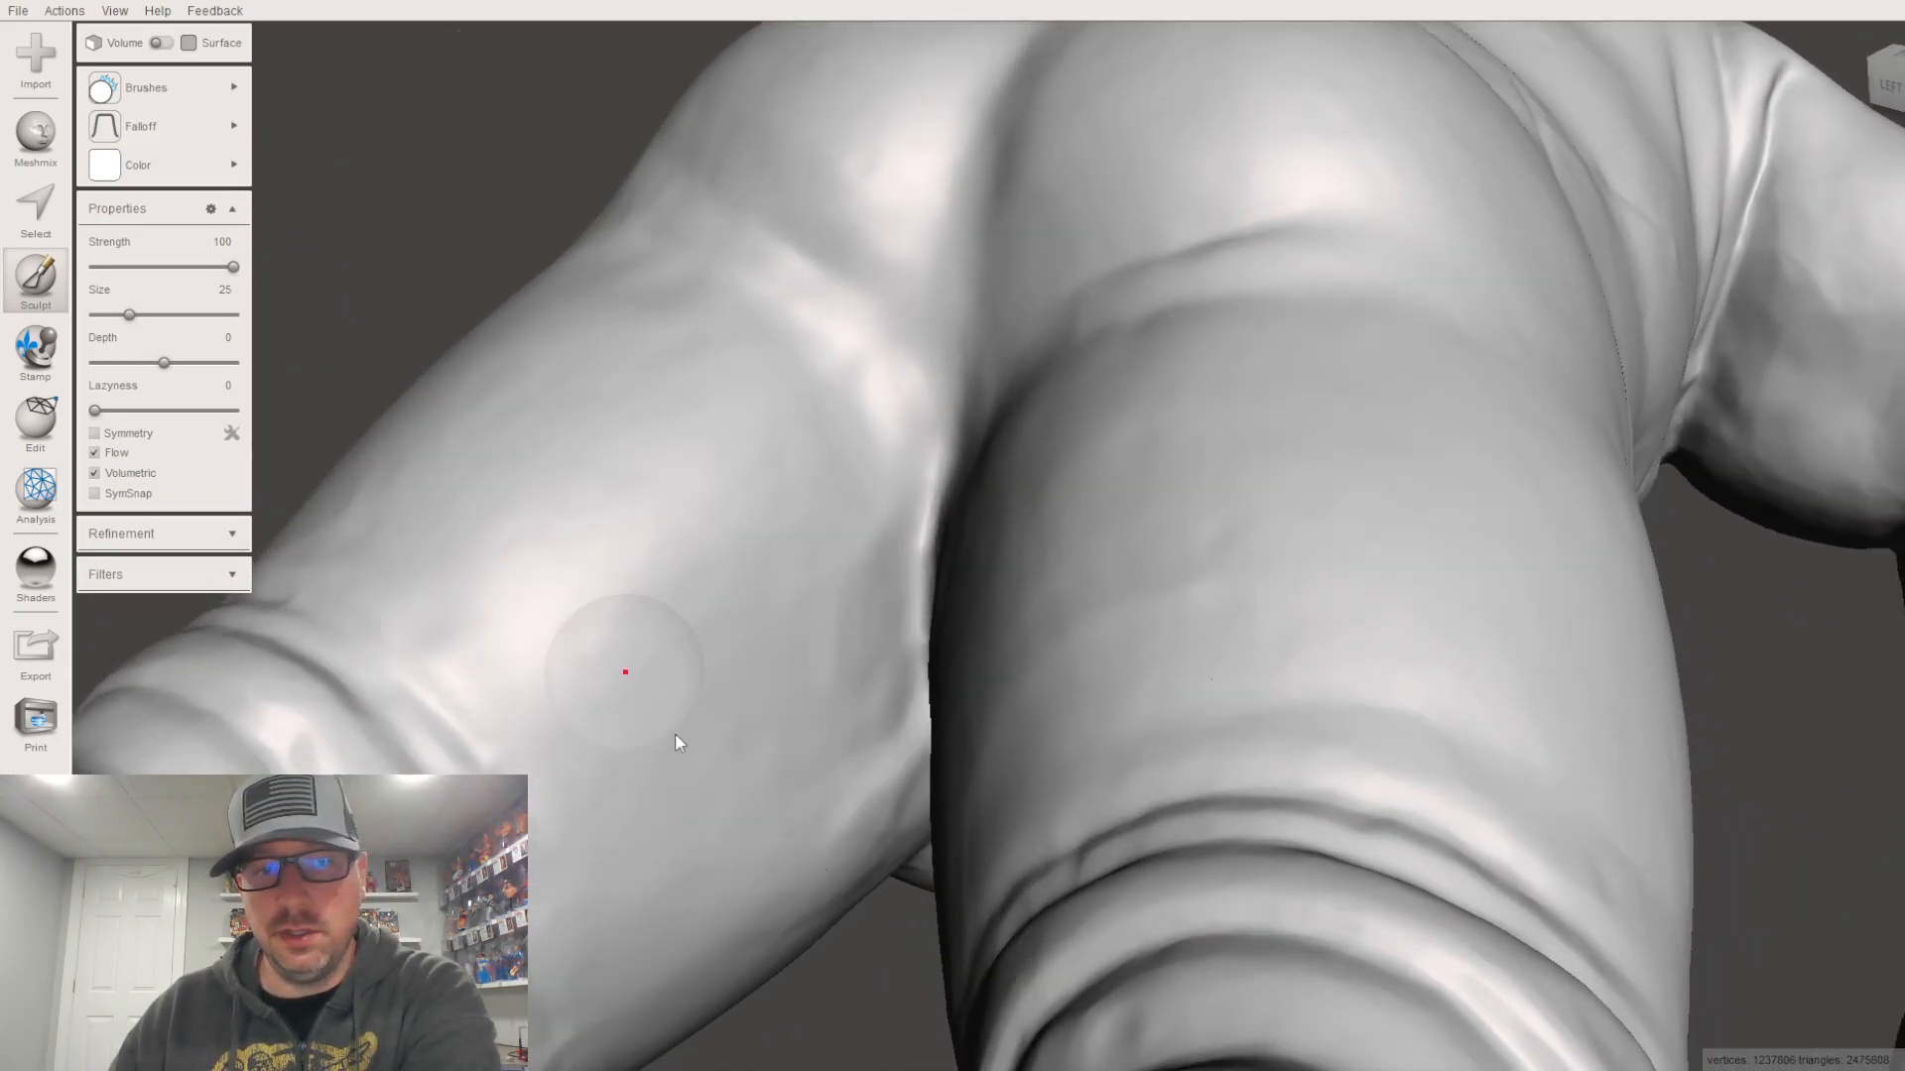
{"action": "mouse_move", "coordinate": [792, 894]}
{"action": "left_mouse_down"}
{"action": "mouse_move", "coordinate": [865, 758]}
{"action": "mouse_move", "coordinate": [881, 765]}
{"action": "left_mouse_up"}
{"action": "right_click_drag", "start_coordinate": [881, 766], "coordinate": [944, 759]}
{"action": "left_click_drag", "start_coordinate": [945, 759], "coordinate": [911, 780]}
{"action": "left_click_drag", "start_coordinate": [531, 326], "coordinate": [629, 248]}
{"action": "left_click_drag", "start_coordinate": [1417, 558], "coordinate": [1399, 571]}
Step: Smooth the inner forearm and the underside of the upper arm near the elbow
{"action": "mouse_move", "coordinate": [1399, 572]}
{"action": "right_mouse_down"}
{"action": "mouse_move", "coordinate": [884, 597]}
{"action": "mouse_move", "coordinate": [1325, 685]}
{"action": "right_mouse_up"}
{"action": "mouse_move", "coordinate": [1333, 600]}
{"action": "left_mouse_down"}
{"action": "mouse_move", "coordinate": [1361, 657]}
{"action": "mouse_move", "coordinate": [1348, 646]}
{"action": "mouse_move", "coordinate": [1314, 692]}
{"action": "mouse_move", "coordinate": [1228, 617]}
{"action": "left_mouse_up"}
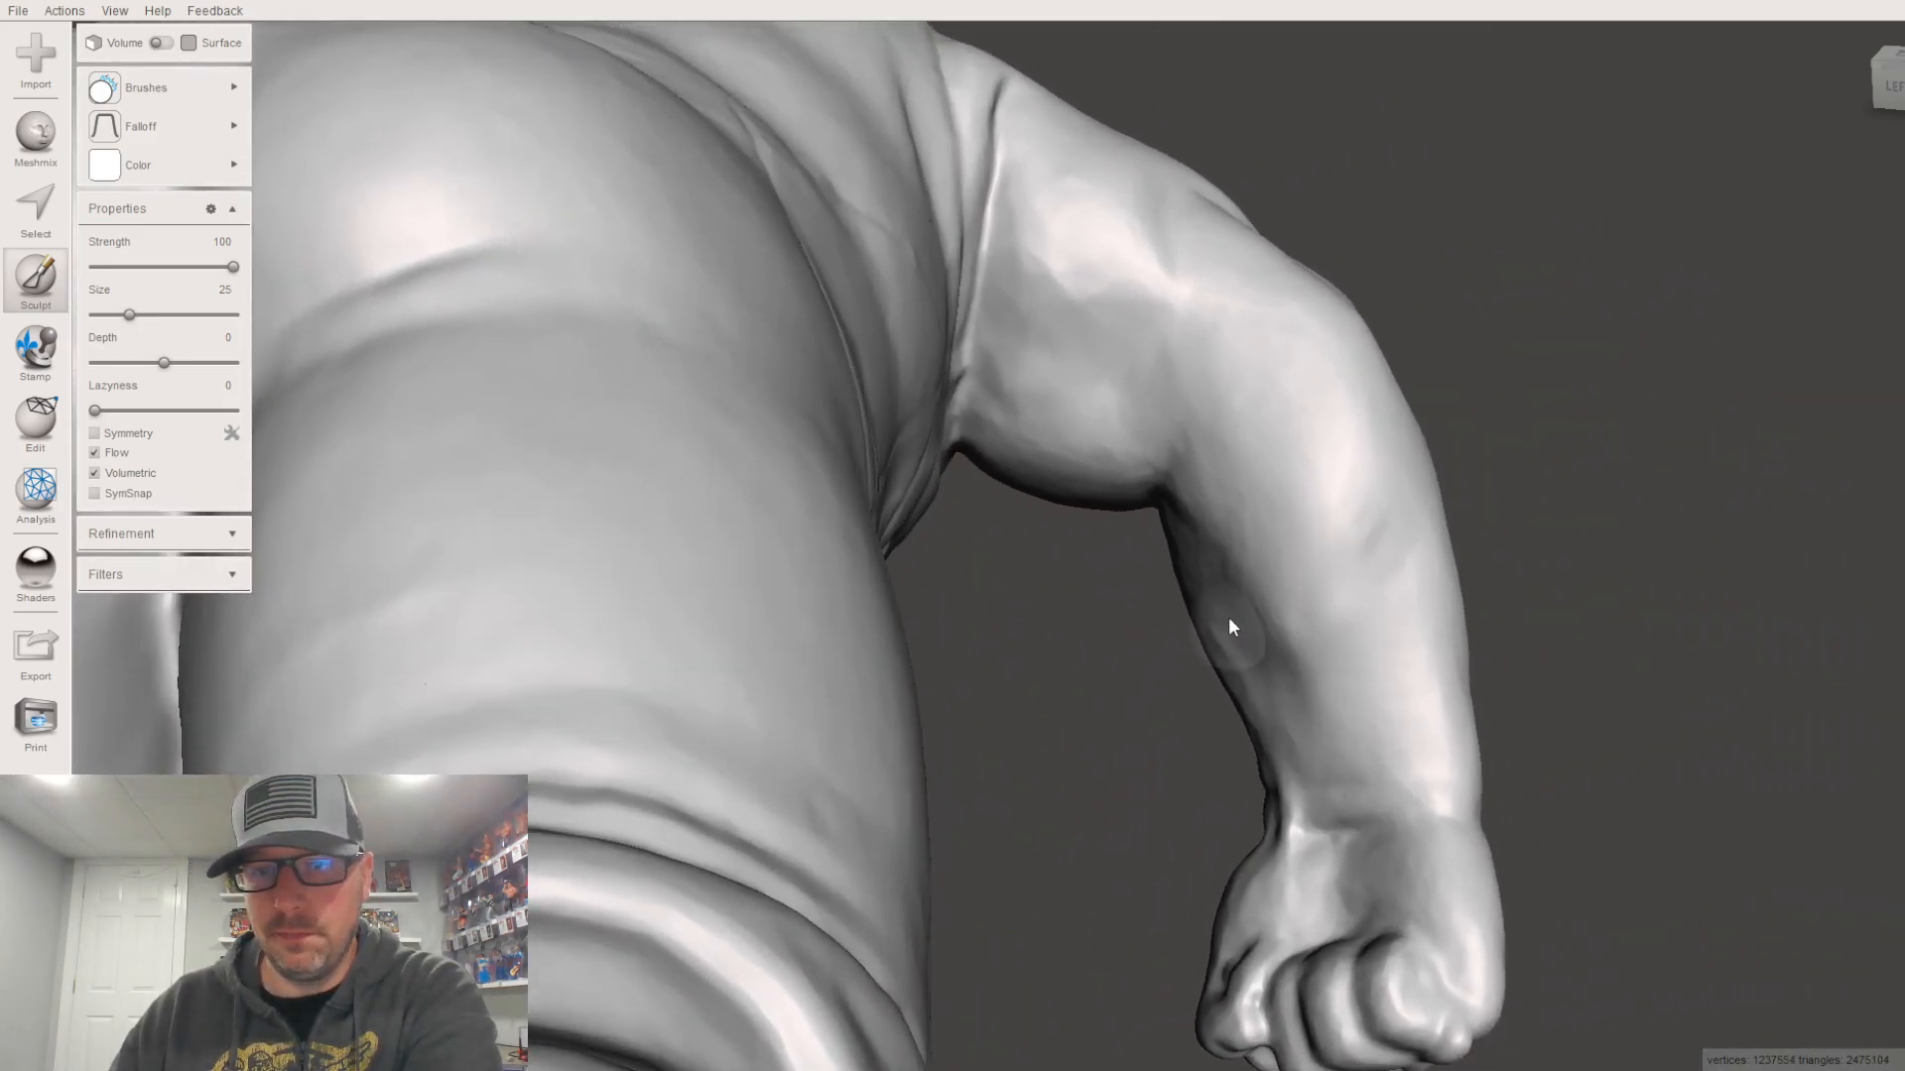
{"action": "mouse_move", "coordinate": [1028, 438]}
{"action": "left_mouse_down"}
{"action": "mouse_move", "coordinate": [968, 398]}
{"action": "mouse_move", "coordinate": [1013, 368]}
{"action": "mouse_move", "coordinate": [1083, 475]}
{"action": "mouse_move", "coordinate": [1124, 455]}
{"action": "mouse_move", "coordinate": [1201, 504]}
{"action": "left_mouse_up"}
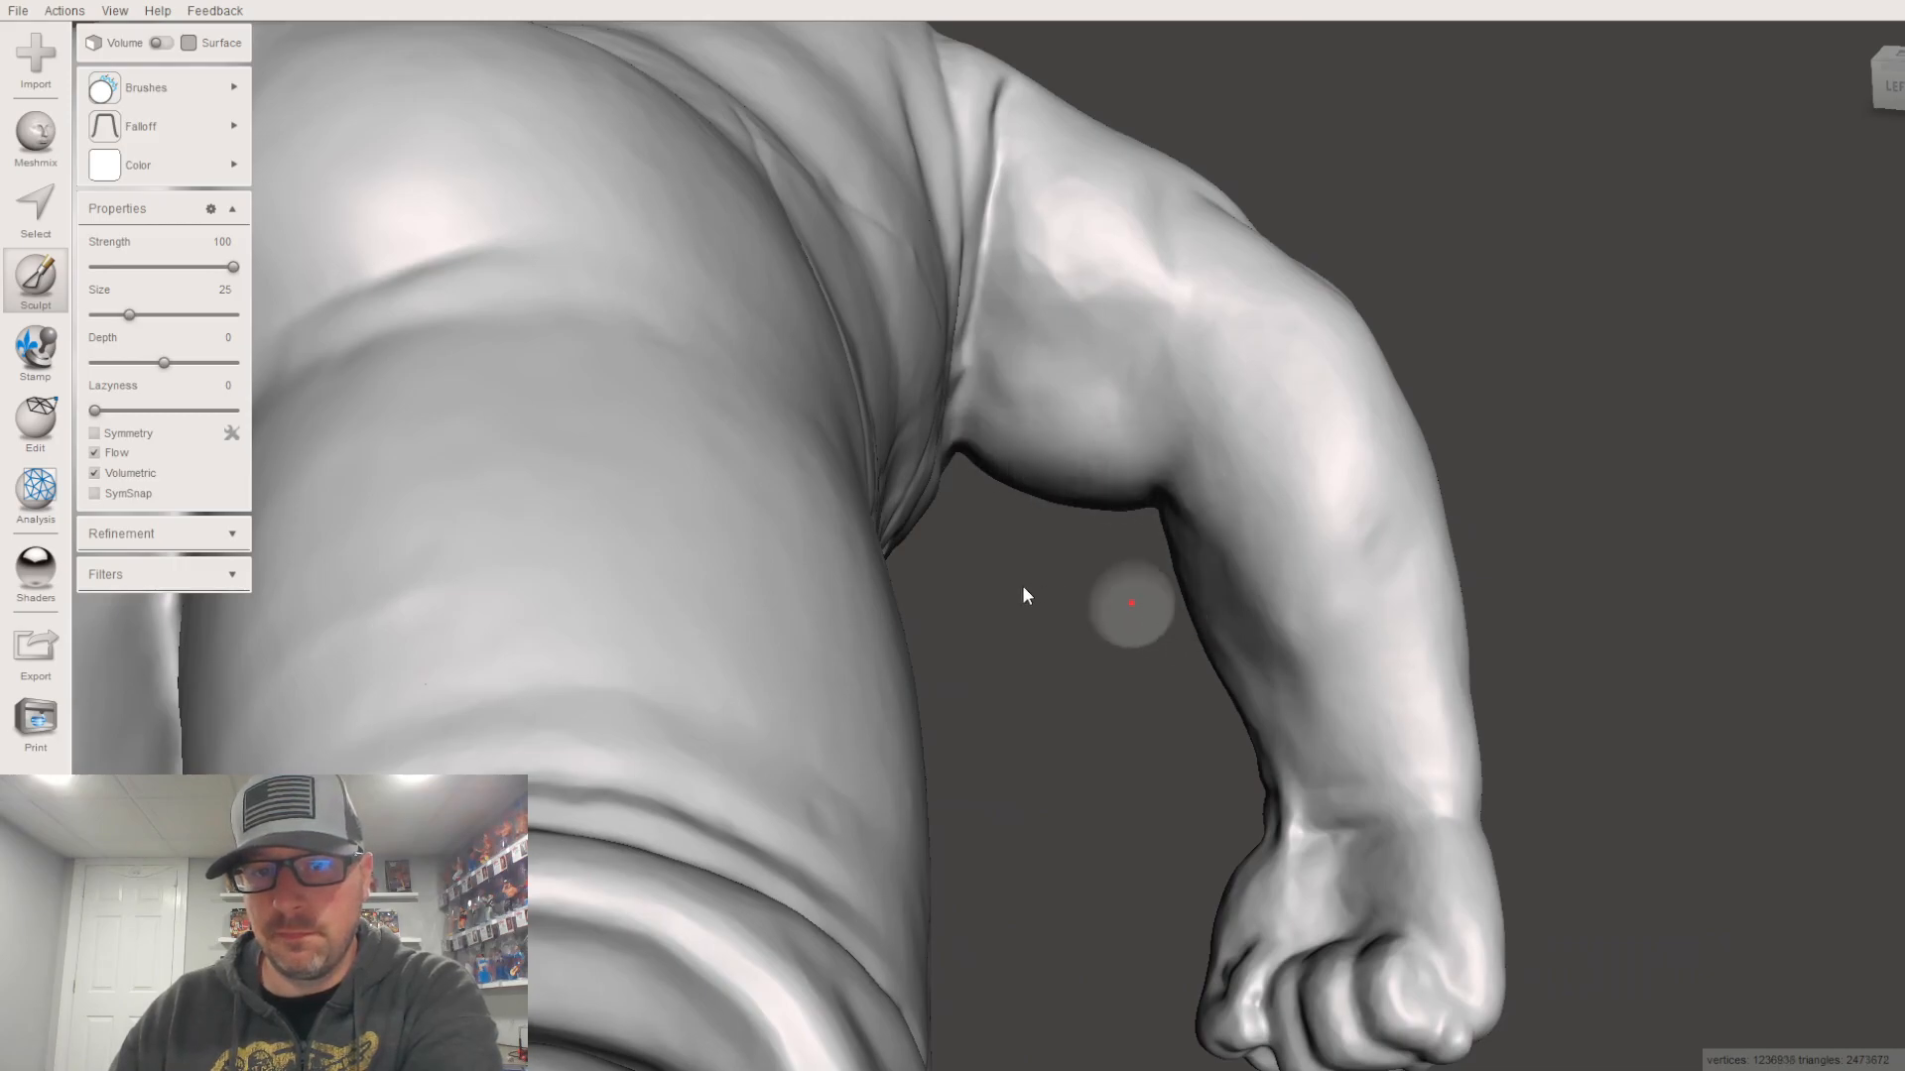
Step: Smooth the U-shaped recess on the knee and the bumps beside it
{"action": "right_click_drag", "start_coordinate": [1033, 586], "coordinate": [813, 623]}
{"action": "right_click_drag", "start_coordinate": [667, 567], "coordinate": [915, 736]}
{"action": "mouse_move", "coordinate": [921, 744]}
{"action": "left_mouse_down"}
{"action": "mouse_move", "coordinate": [873, 652]}
{"action": "mouse_move", "coordinate": [867, 587]}
{"action": "left_mouse_up"}
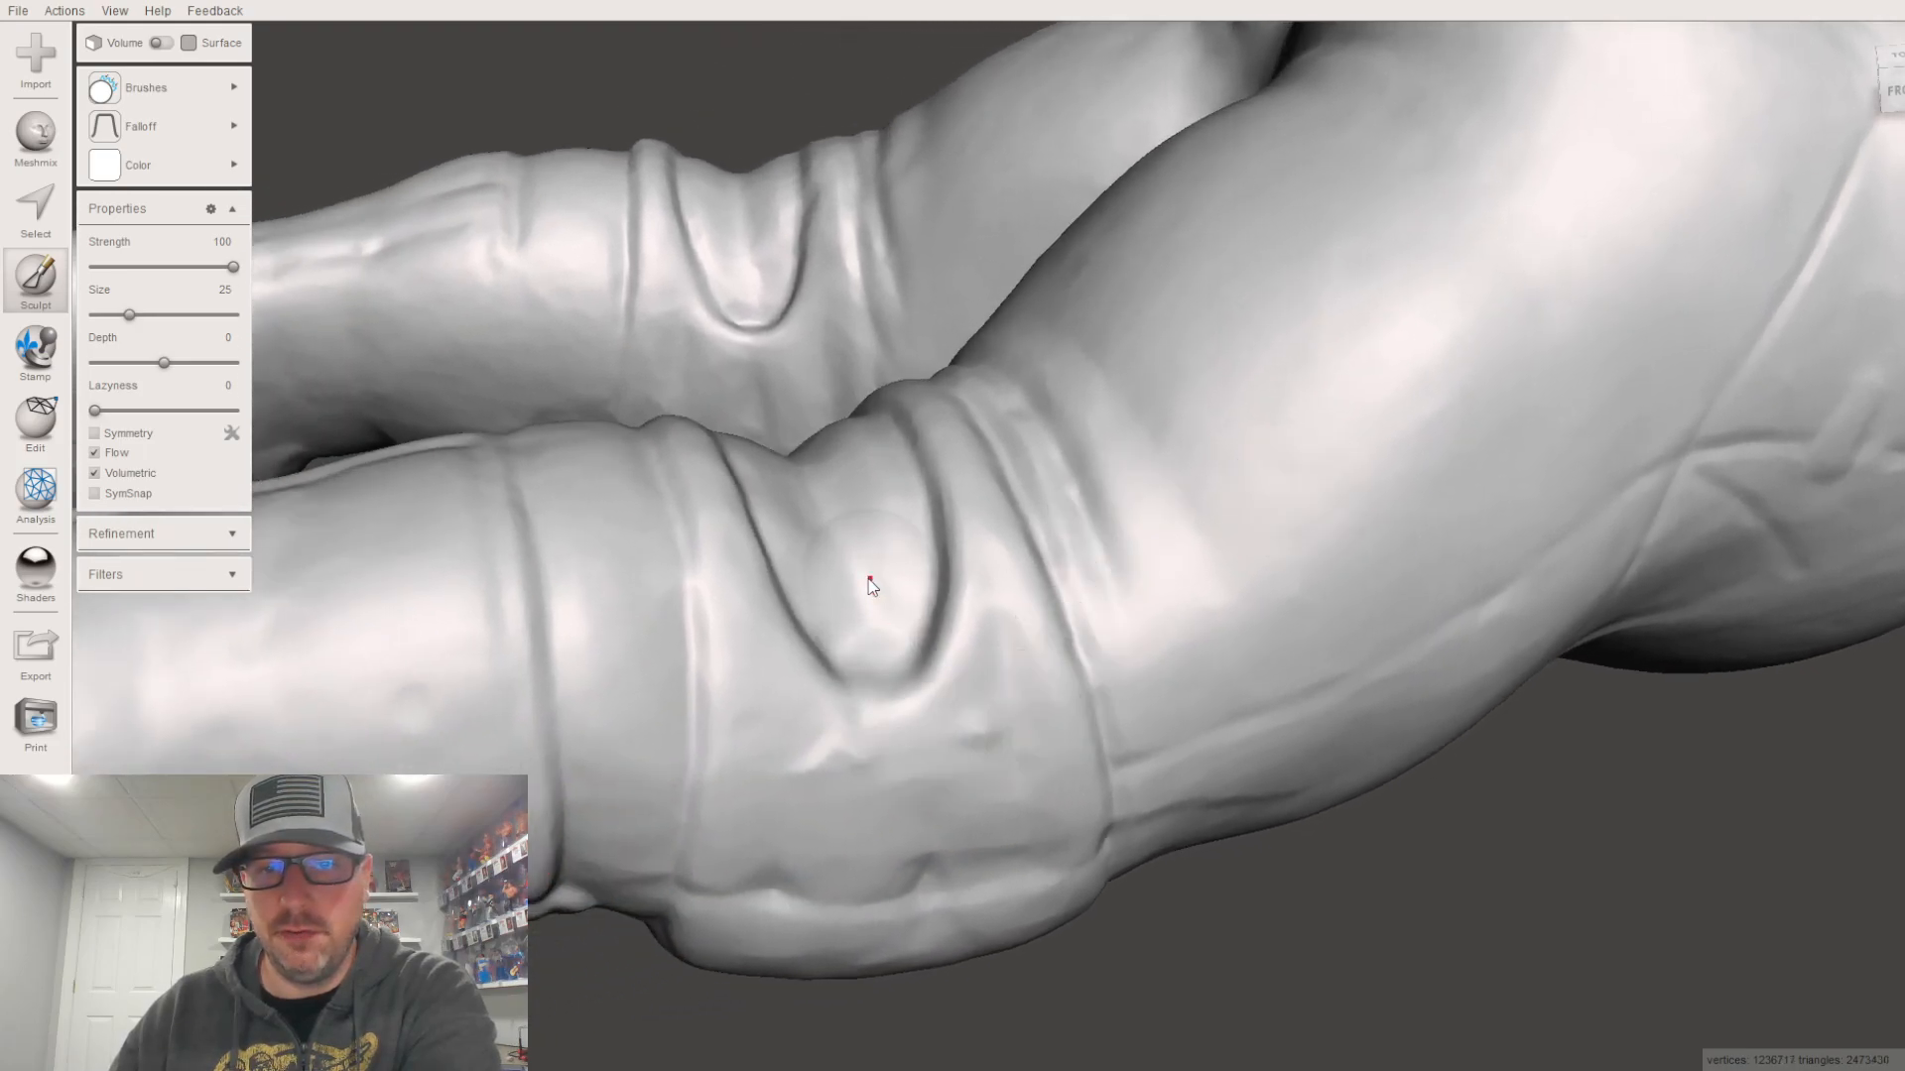
{"action": "mouse_move", "coordinate": [808, 794]}
{"action": "left_mouse_down"}
{"action": "mouse_move", "coordinate": [1003, 731]}
{"action": "mouse_move", "coordinate": [999, 765]}
{"action": "mouse_move", "coordinate": [1071, 752]}
{"action": "left_mouse_up"}
Step: Smooth the boot shafts and ankles around the laces
{"action": "mouse_move", "coordinate": [1071, 752]}
{"action": "right_mouse_down"}
{"action": "mouse_move", "coordinate": [893, 510]}
{"action": "mouse_move", "coordinate": [1099, 764]}
{"action": "mouse_move", "coordinate": [1135, 553]}
{"action": "mouse_move", "coordinate": [889, 515]}
{"action": "mouse_move", "coordinate": [643, 583]}
{"action": "mouse_move", "coordinate": [1156, 467]}
{"action": "mouse_move", "coordinate": [1165, 834]}
{"action": "mouse_move", "coordinate": [1118, 551]}
{"action": "mouse_move", "coordinate": [1212, 499]}
{"action": "right_mouse_up"}
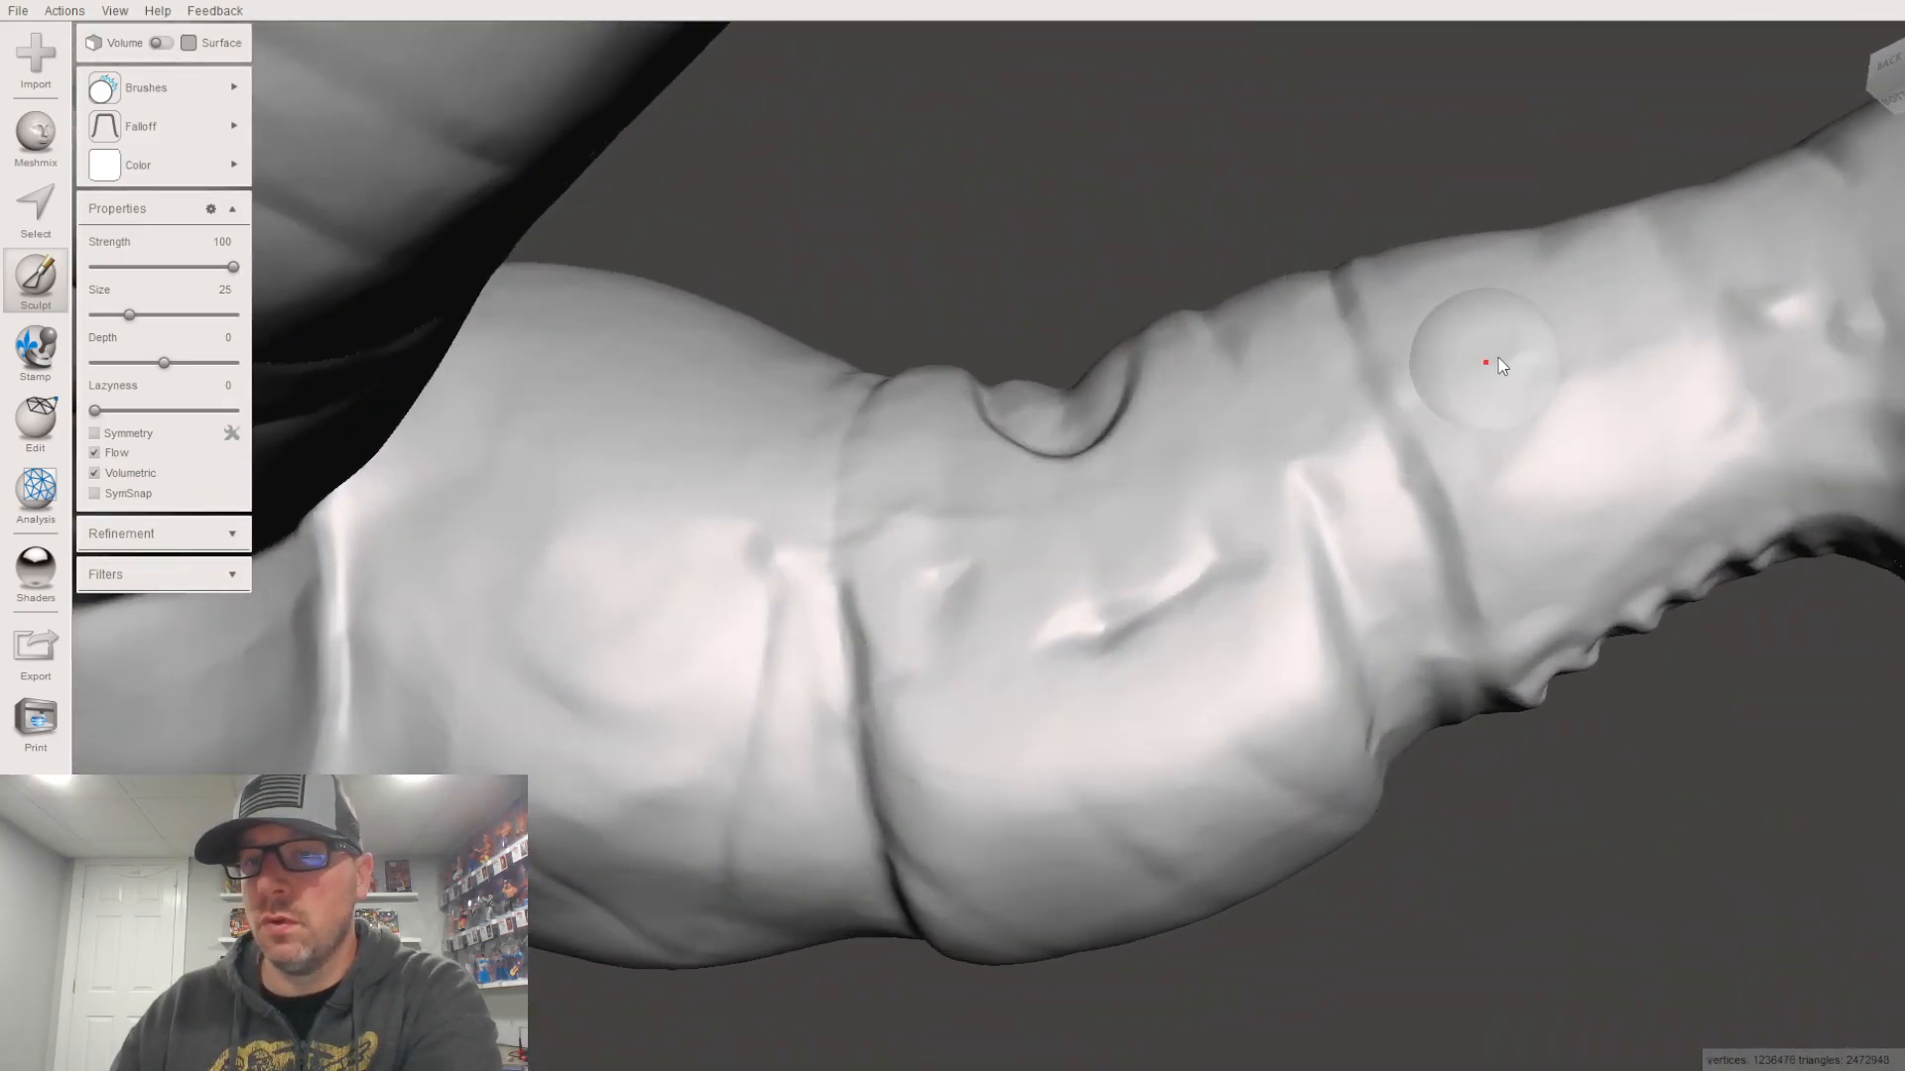
{"action": "middle_click_drag", "start_coordinate": [1528, 361], "coordinate": [1486, 385]}
{"action": "right_click_drag", "start_coordinate": [1488, 392], "coordinate": [1154, 458]}
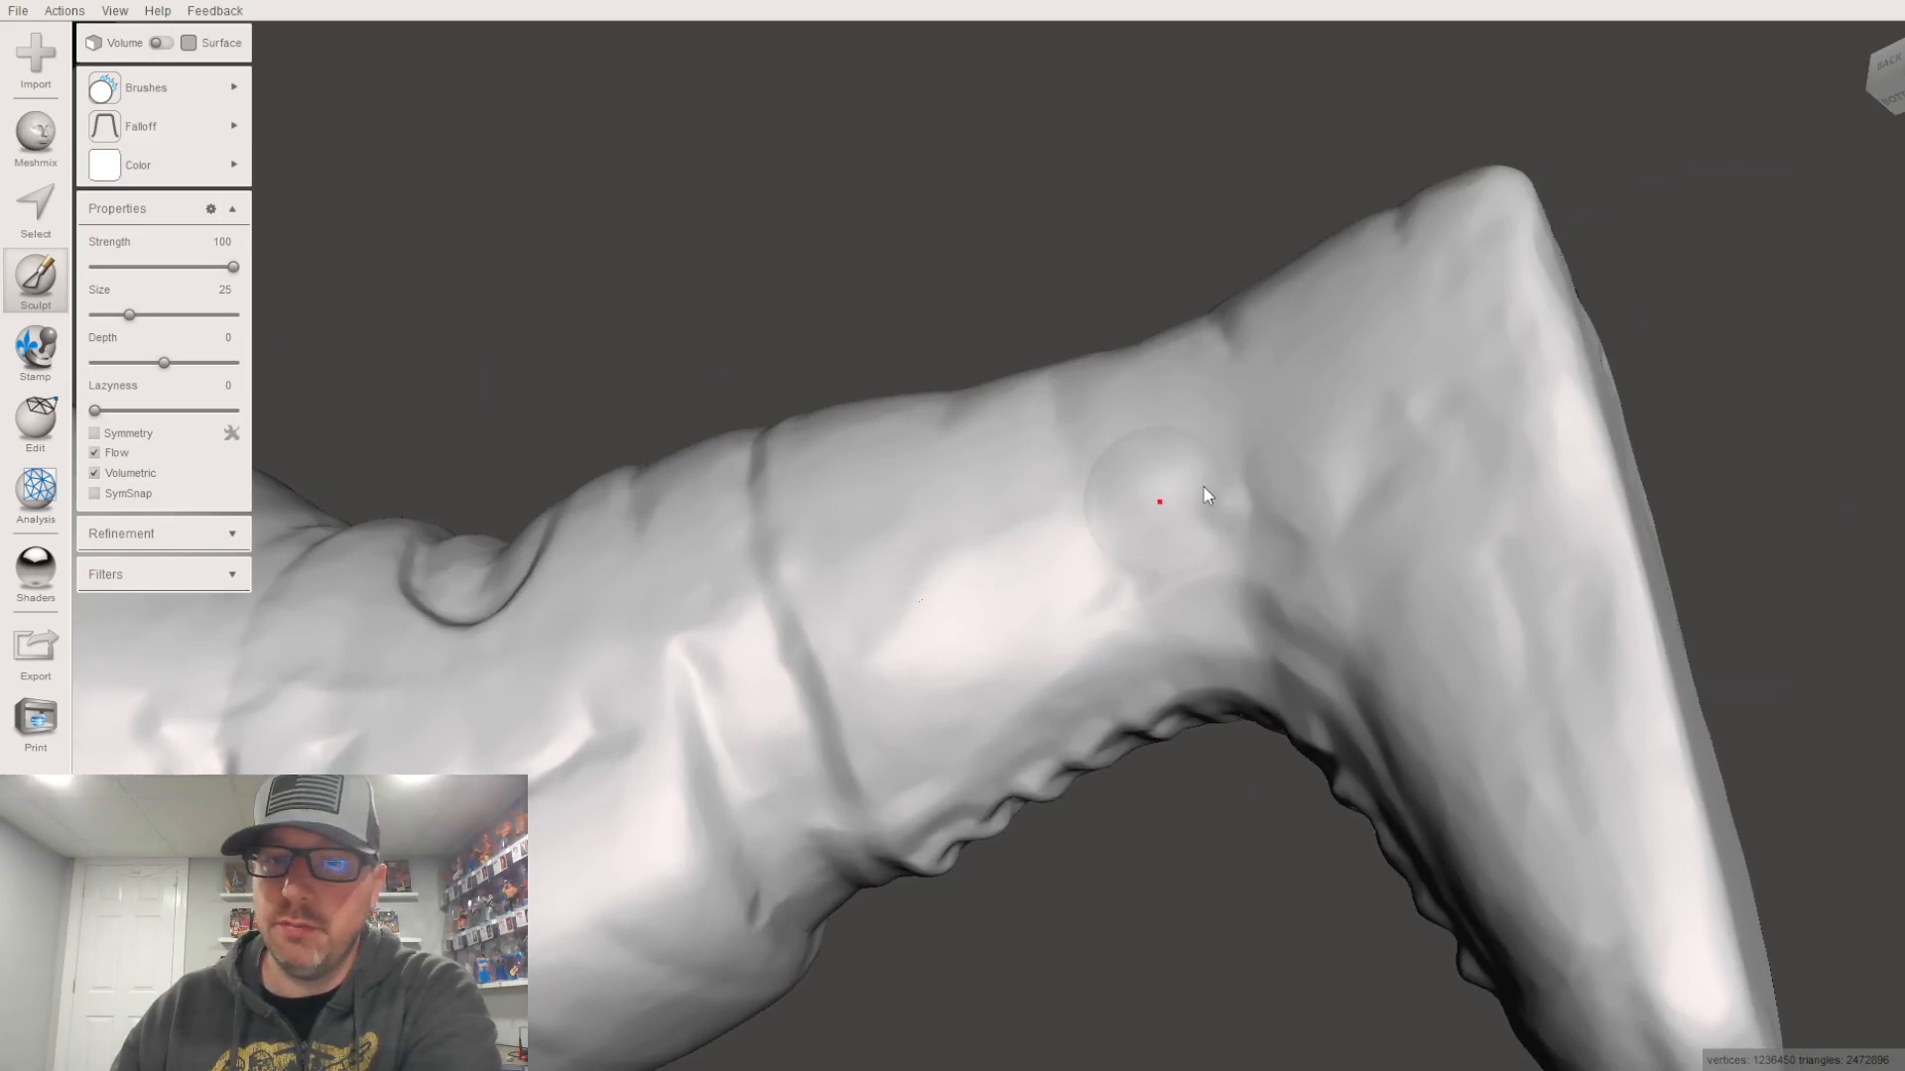
{"action": "mouse_move", "coordinate": [1531, 681]}
{"action": "right_mouse_down"}
{"action": "mouse_move", "coordinate": [1808, 639]}
{"action": "mouse_move", "coordinate": [1509, 723]}
{"action": "mouse_move", "coordinate": [982, 645]}
{"action": "mouse_move", "coordinate": [1080, 804]}
{"action": "right_mouse_up"}
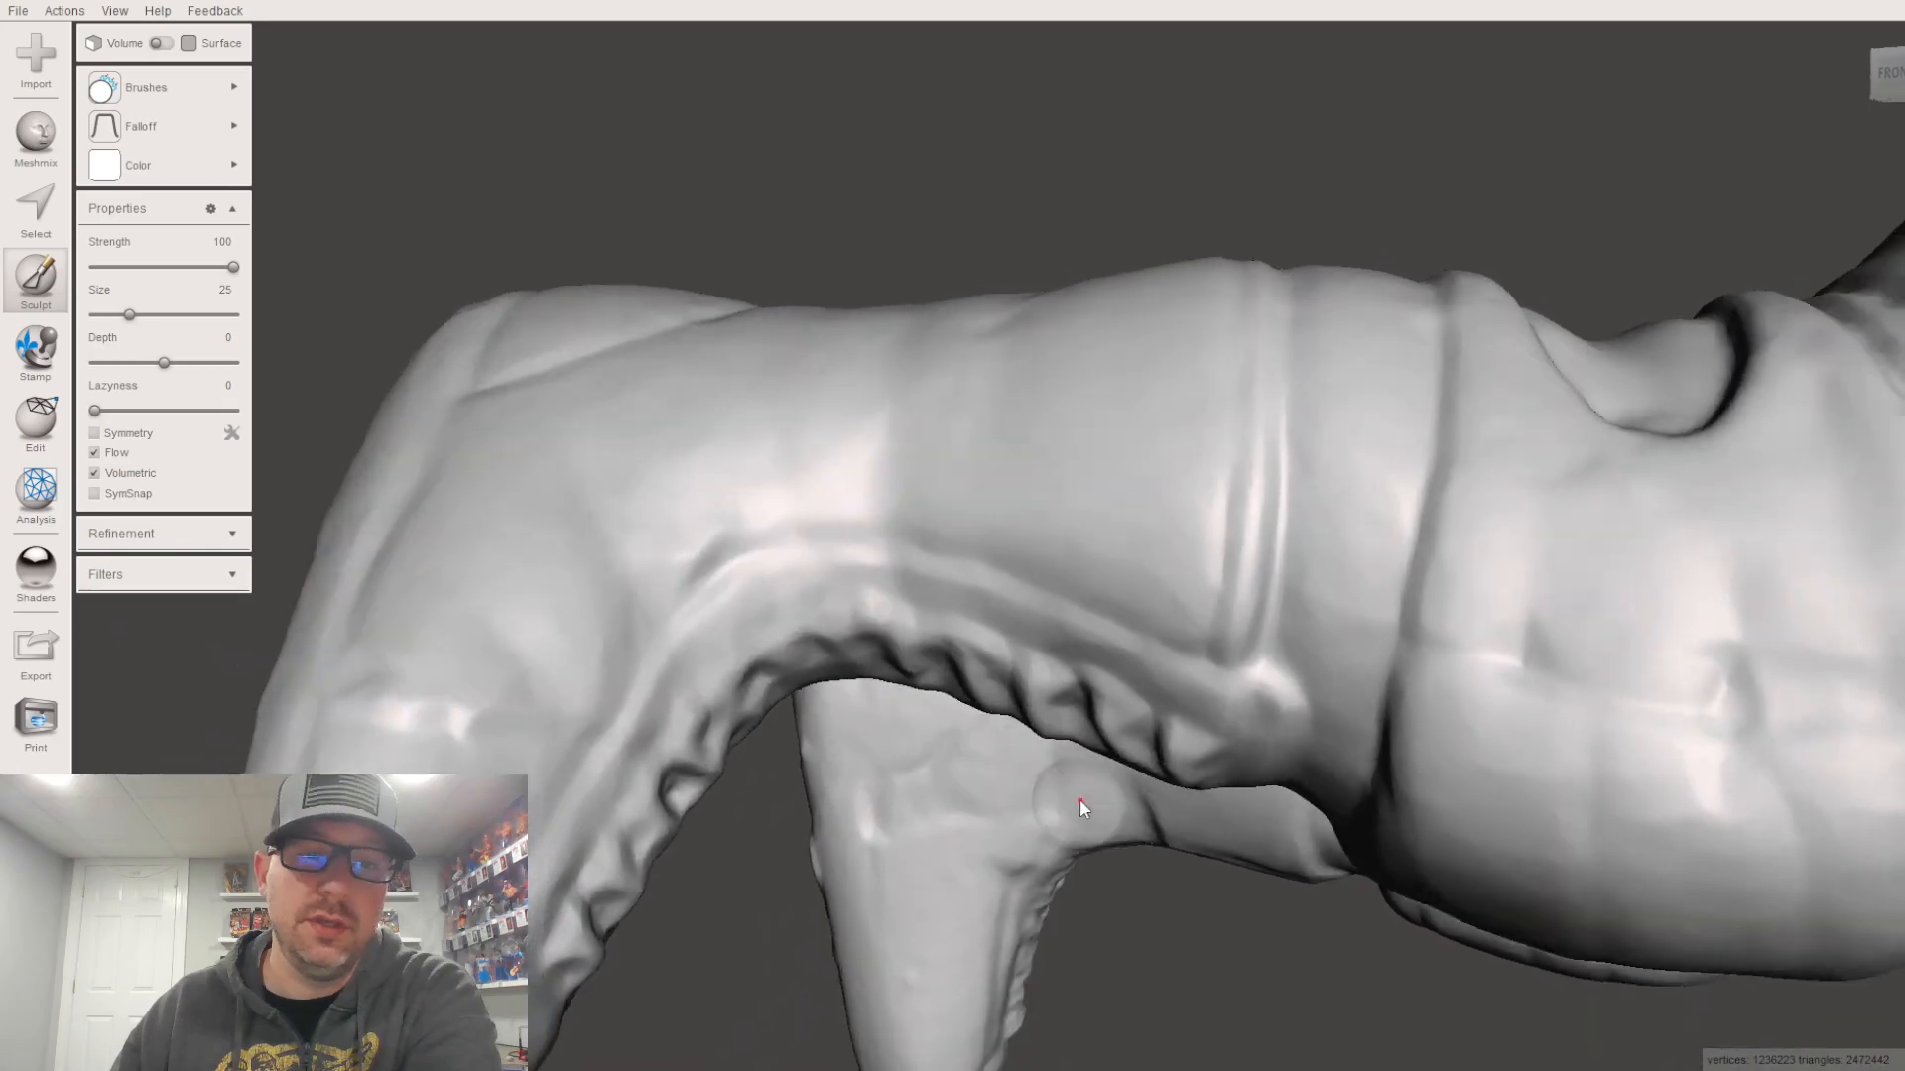
{"action": "mouse_move", "coordinate": [912, 472]}
{"action": "right_mouse_down"}
{"action": "mouse_move", "coordinate": [1016, 639]}
{"action": "mouse_move", "coordinate": [814, 667]}
{"action": "right_mouse_up"}
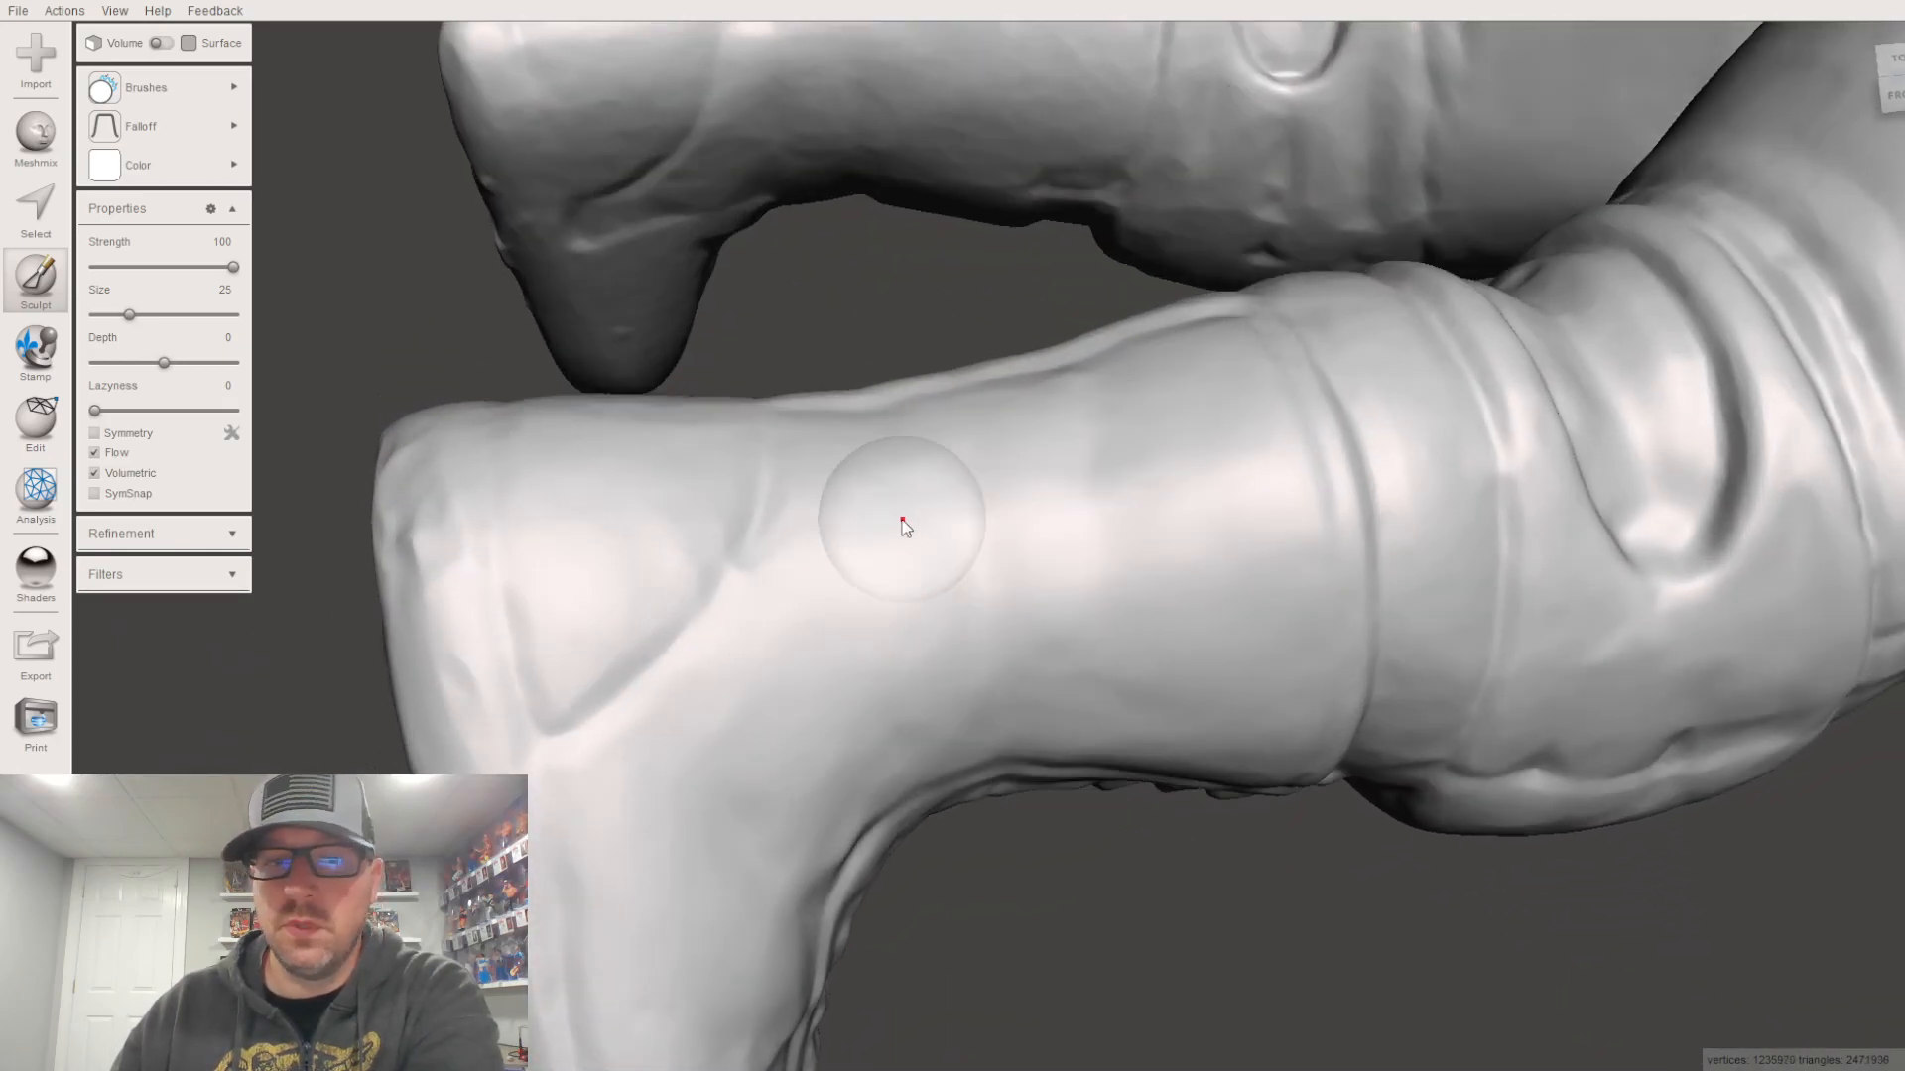
Step: Smooth the dents and uneven patches on the soles of both boots, from heel to toe
{"action": "mouse_move", "coordinate": [667, 498]}
{"action": "right_mouse_down"}
{"action": "mouse_move", "coordinate": [659, 284]}
{"action": "mouse_move", "coordinate": [795, 741]}
{"action": "mouse_move", "coordinate": [1133, 646]}
{"action": "mouse_move", "coordinate": [1122, 819]}
{"action": "mouse_move", "coordinate": [1224, 698]}
{"action": "right_mouse_up"}
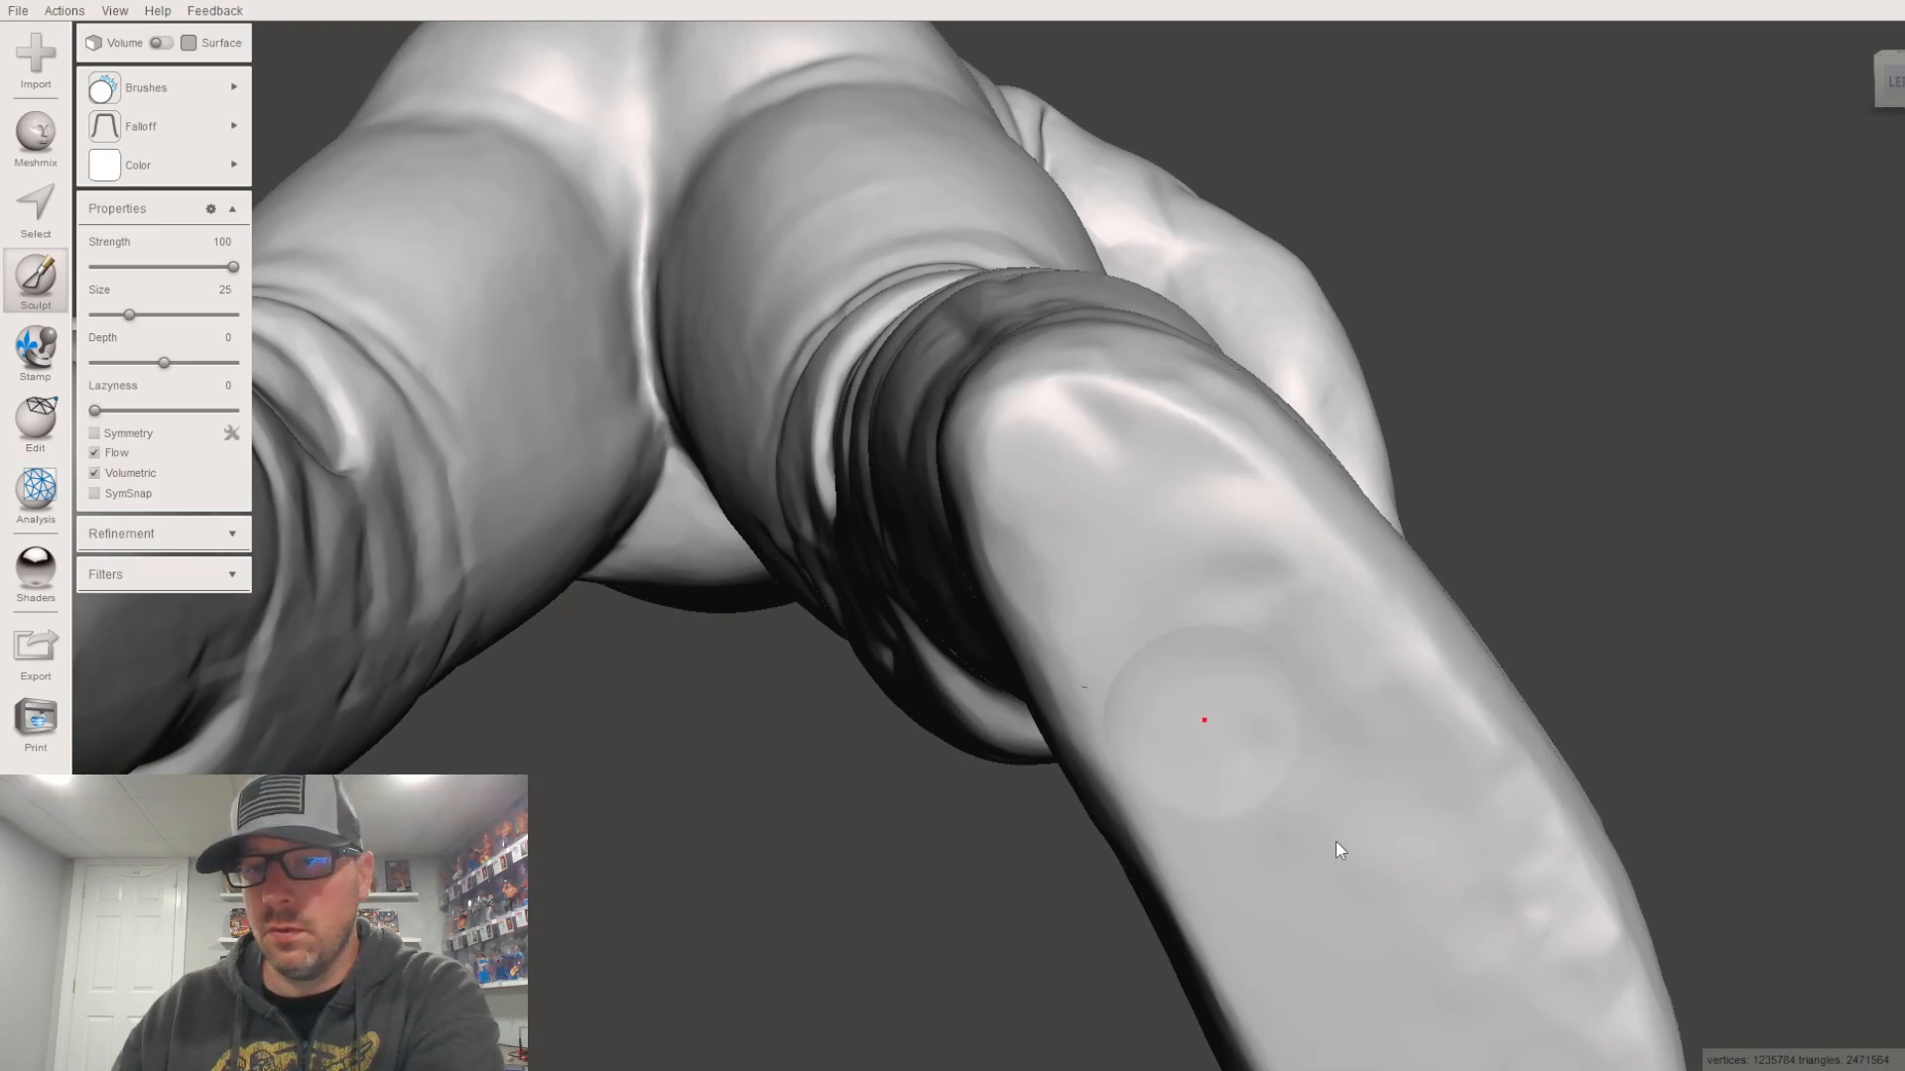
{"action": "mouse_move", "coordinate": [1524, 1004]}
{"action": "left_mouse_down"}
{"action": "mouse_move", "coordinate": [1429, 801]}
{"action": "mouse_move", "coordinate": [1624, 1026]}
{"action": "mouse_move", "coordinate": [1314, 637]}
{"action": "mouse_move", "coordinate": [1236, 658]}
{"action": "left_mouse_up"}
{"action": "mouse_move", "coordinate": [1236, 658]}
{"action": "middle_mouse_down"}
{"action": "mouse_move", "coordinate": [1643, 639]}
{"action": "mouse_move", "coordinate": [1550, 793]}
{"action": "mouse_move", "coordinate": [1314, 834]}
{"action": "mouse_move", "coordinate": [1118, 675]}
{"action": "mouse_move", "coordinate": [1037, 847]}
{"action": "mouse_move", "coordinate": [1004, 772]}
{"action": "mouse_move", "coordinate": [1020, 794]}
{"action": "middle_mouse_up"}
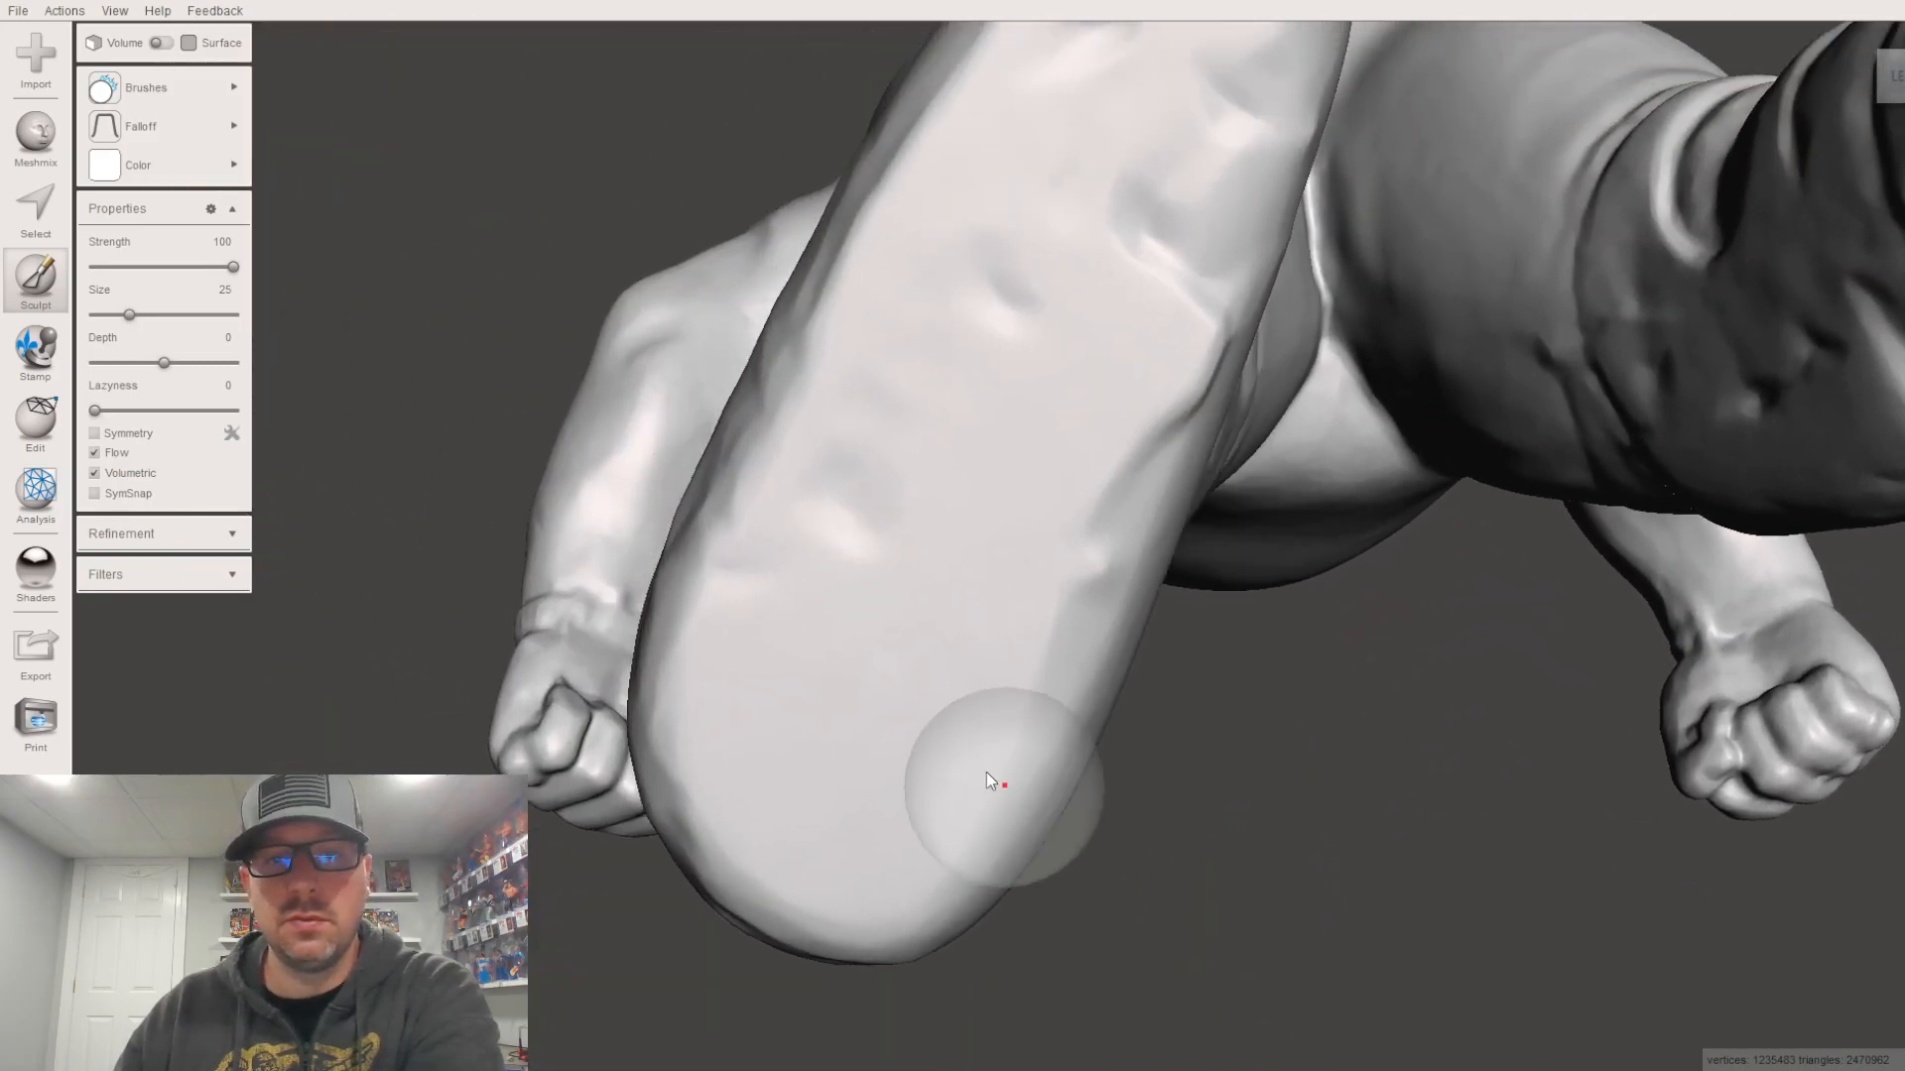
{"action": "mouse_move", "coordinate": [843, 566]}
{"action": "left_mouse_down"}
{"action": "mouse_move", "coordinate": [842, 486]}
{"action": "mouse_move", "coordinate": [766, 579]}
{"action": "mouse_move", "coordinate": [821, 476]}
{"action": "mouse_move", "coordinate": [980, 299]}
{"action": "mouse_move", "coordinate": [1139, 225]}
{"action": "mouse_move", "coordinate": [1139, 404]}
{"action": "mouse_move", "coordinate": [1105, 567]}
{"action": "mouse_move", "coordinate": [1129, 425]}
{"action": "mouse_move", "coordinate": [1133, 469]}
{"action": "mouse_move", "coordinate": [1121, 453]}
{"action": "left_mouse_up"}
{"action": "mouse_move", "coordinate": [1121, 452]}
{"action": "middle_mouse_down"}
{"action": "mouse_move", "coordinate": [1105, 597]}
{"action": "mouse_move", "coordinate": [1054, 657]}
{"action": "middle_mouse_up"}
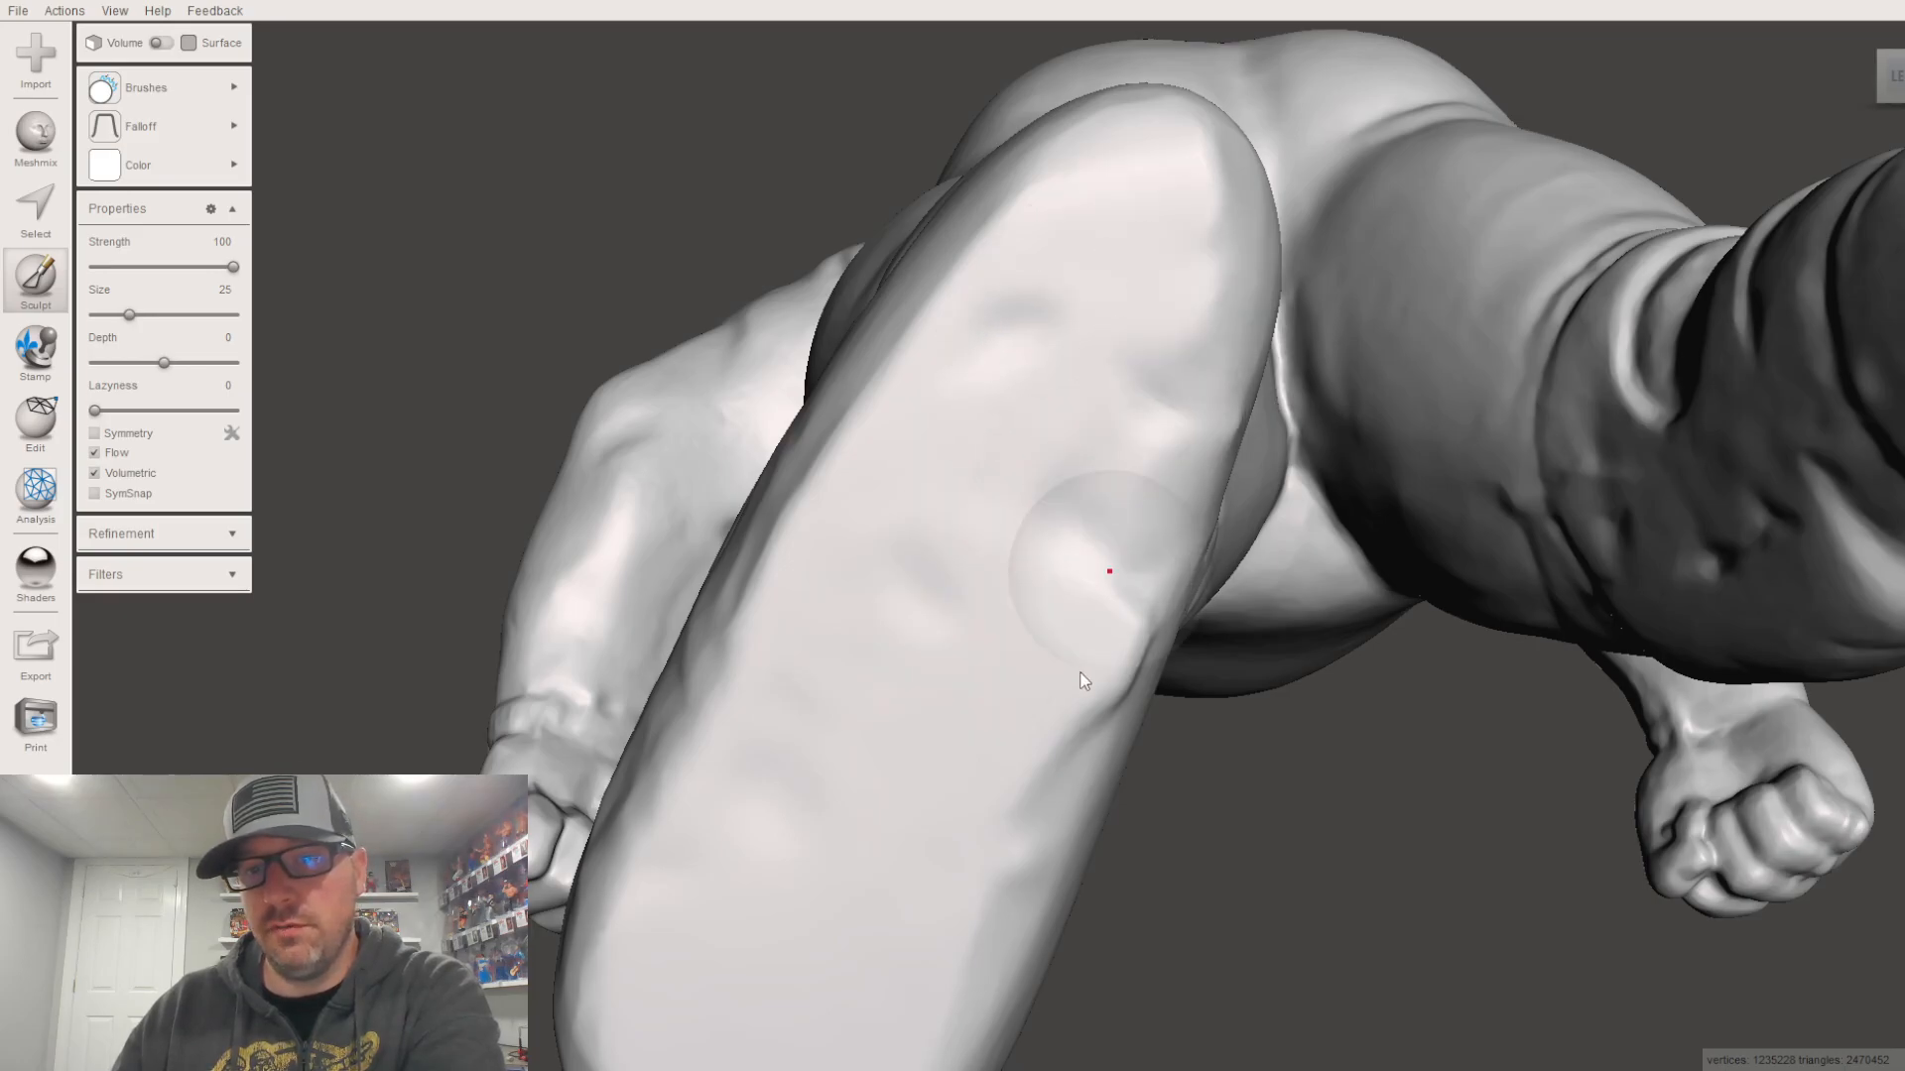
{"action": "mouse_move", "coordinate": [1125, 653]}
{"action": "left_mouse_down"}
{"action": "mouse_move", "coordinate": [995, 568]}
{"action": "mouse_move", "coordinate": [1051, 353]}
{"action": "mouse_move", "coordinate": [1097, 380]}
{"action": "left_mouse_up"}
{"action": "mouse_move", "coordinate": [1097, 380]}
{"action": "right_mouse_down"}
{"action": "mouse_move", "coordinate": [1067, 623]}
{"action": "mouse_move", "coordinate": [905, 544]}
{"action": "mouse_move", "coordinate": [888, 574]}
{"action": "mouse_move", "coordinate": [854, 523]}
{"action": "mouse_move", "coordinate": [668, 974]}
{"action": "right_mouse_up"}
{"action": "mouse_move", "coordinate": [668, 974]}
{"action": "left_mouse_down"}
{"action": "mouse_move", "coordinate": [646, 750]}
{"action": "mouse_move", "coordinate": [723, 903]}
{"action": "mouse_move", "coordinate": [530, 563]}
{"action": "mouse_move", "coordinate": [556, 711]}
{"action": "mouse_move", "coordinate": [556, 689]}
{"action": "left_mouse_up"}
Step: Smooth the side of the boot around the heel and ankle
{"action": "mouse_move", "coordinate": [1127, 664]}
{"action": "right_mouse_down"}
{"action": "mouse_move", "coordinate": [918, 472]}
{"action": "mouse_move", "coordinate": [783, 554]}
{"action": "mouse_move", "coordinate": [528, 650]}
{"action": "mouse_move", "coordinate": [532, 607]}
{"action": "right_mouse_up"}
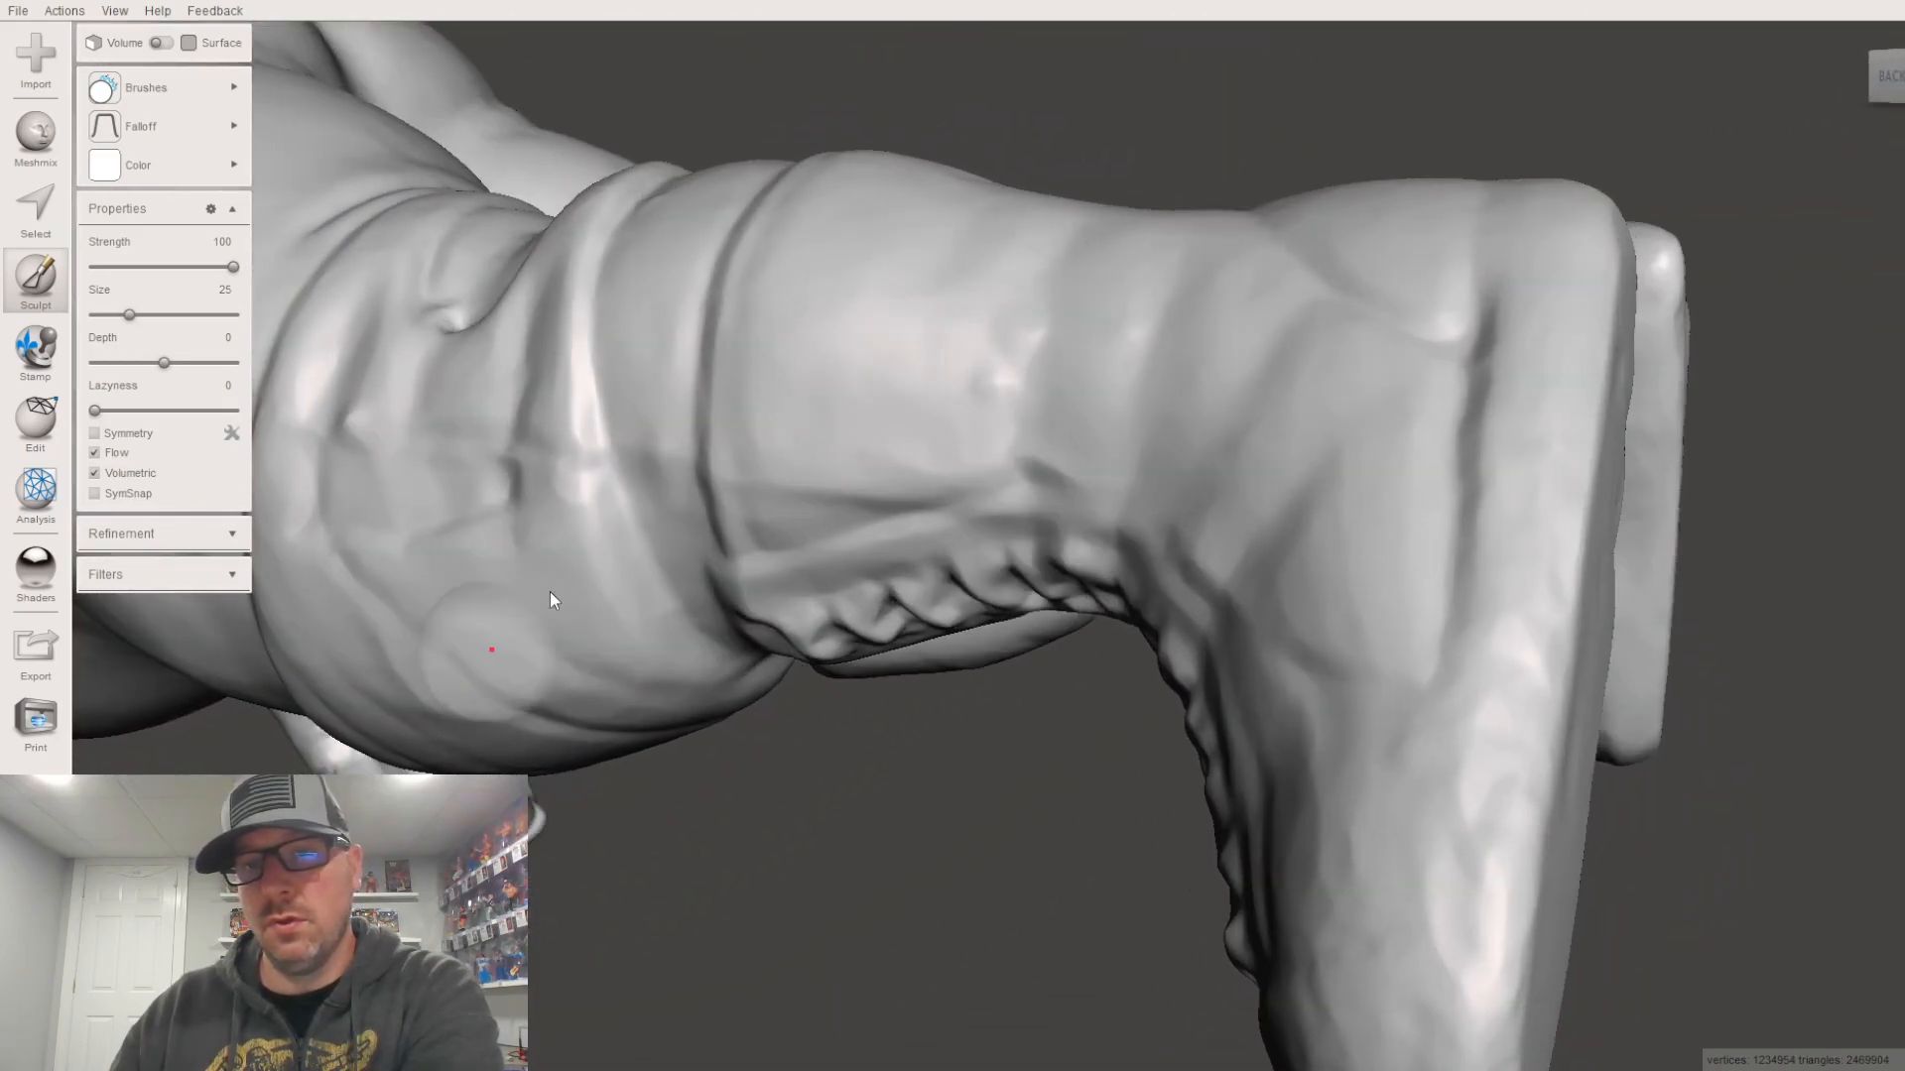
{"action": "right_click_drag", "start_coordinate": [913, 456], "coordinate": [1070, 509]}
{"action": "mouse_move", "coordinate": [1069, 509]}
{"action": "left_mouse_down"}
{"action": "mouse_move", "coordinate": [1074, 403]}
{"action": "mouse_move", "coordinate": [1107, 330]}
{"action": "mouse_move", "coordinate": [1343, 447]}
{"action": "left_mouse_up"}
Step: Smooth the remaining shallow dents along the length of the boot sole
{"action": "mouse_move", "coordinate": [1343, 447]}
{"action": "right_mouse_down"}
{"action": "mouse_move", "coordinate": [1230, 629]}
{"action": "mouse_move", "coordinate": [1220, 566]}
{"action": "mouse_move", "coordinate": [1287, 645]}
{"action": "mouse_move", "coordinate": [1331, 658]}
{"action": "mouse_move", "coordinate": [1225, 438]}
{"action": "mouse_move", "coordinate": [1119, 469]}
{"action": "right_mouse_up"}
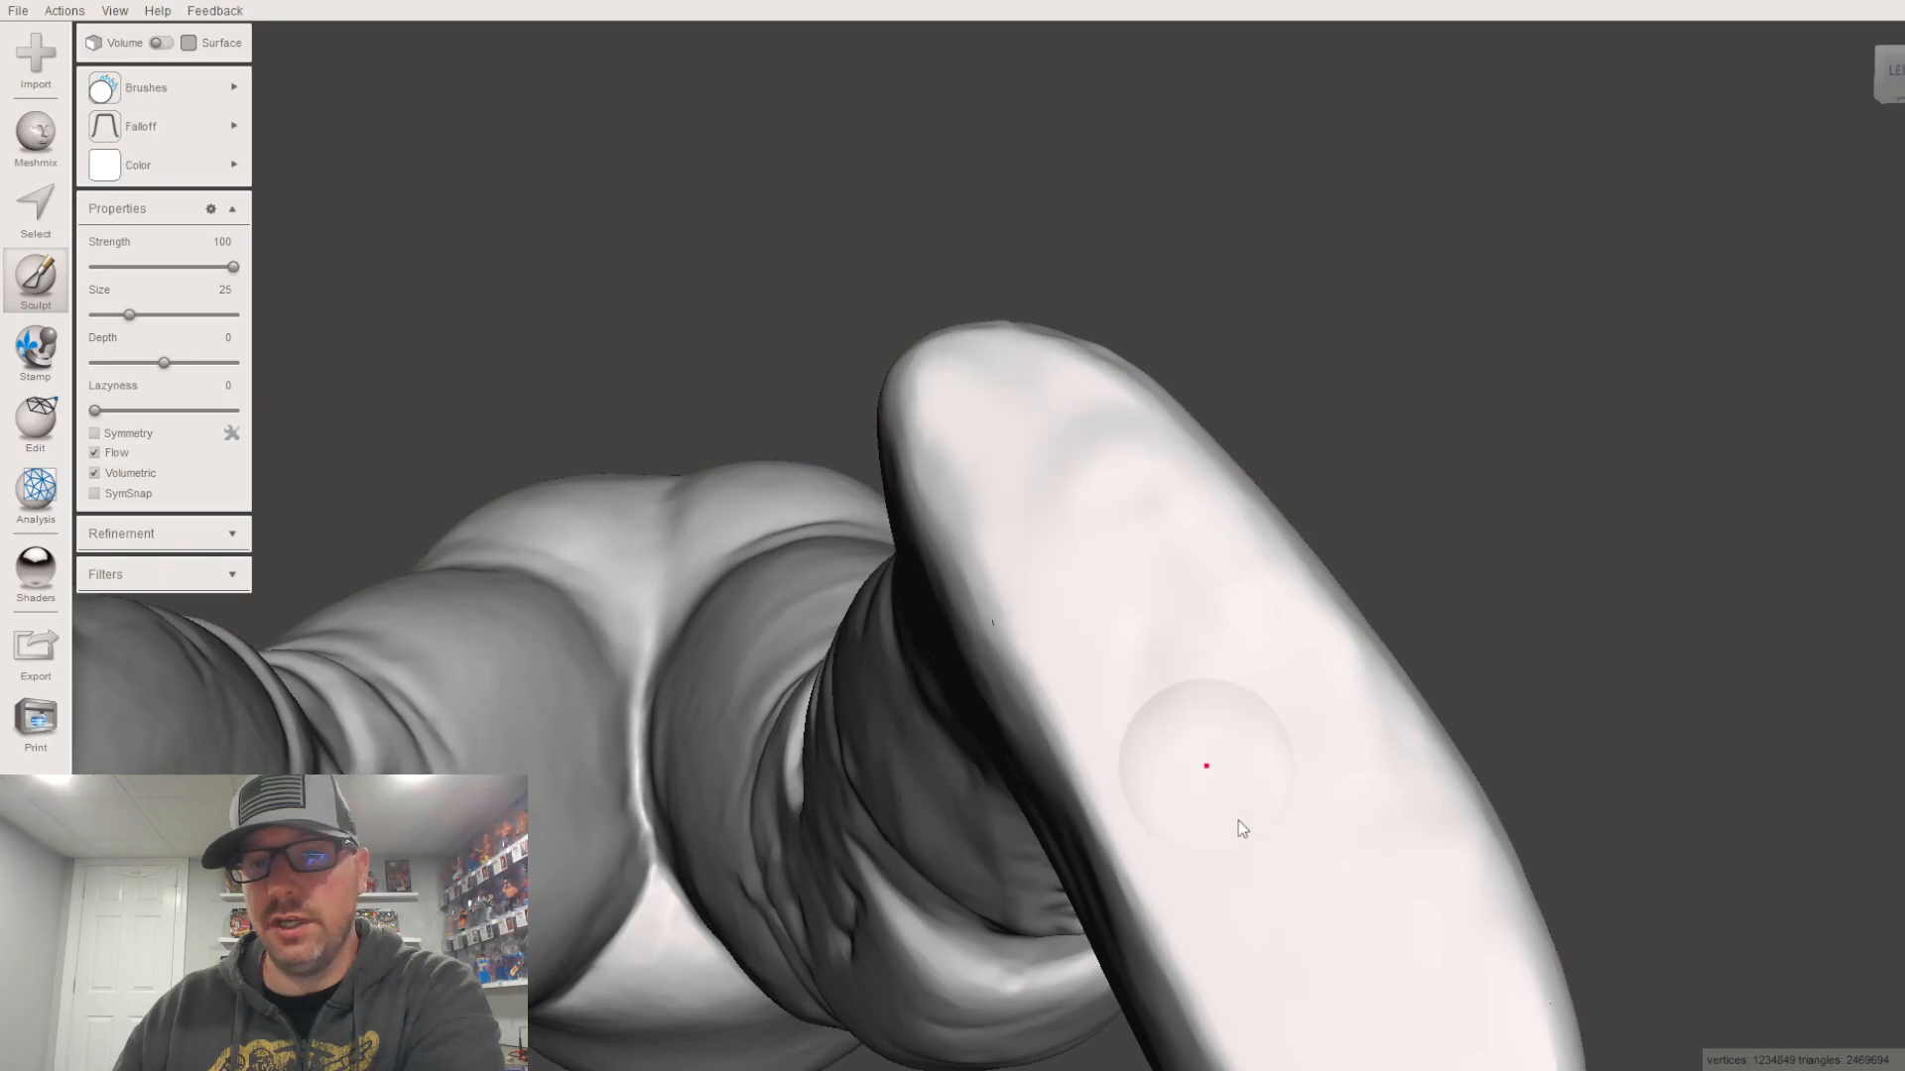
{"action": "mouse_move", "coordinate": [1083, 471]}
{"action": "left_mouse_down"}
{"action": "mouse_move", "coordinate": [1205, 588]}
{"action": "mouse_move", "coordinate": [1400, 1024]}
{"action": "left_mouse_up"}
{"action": "scroll", "coordinate": [1171, 842], "scroll_direction": "down", "scroll_amount": 3}
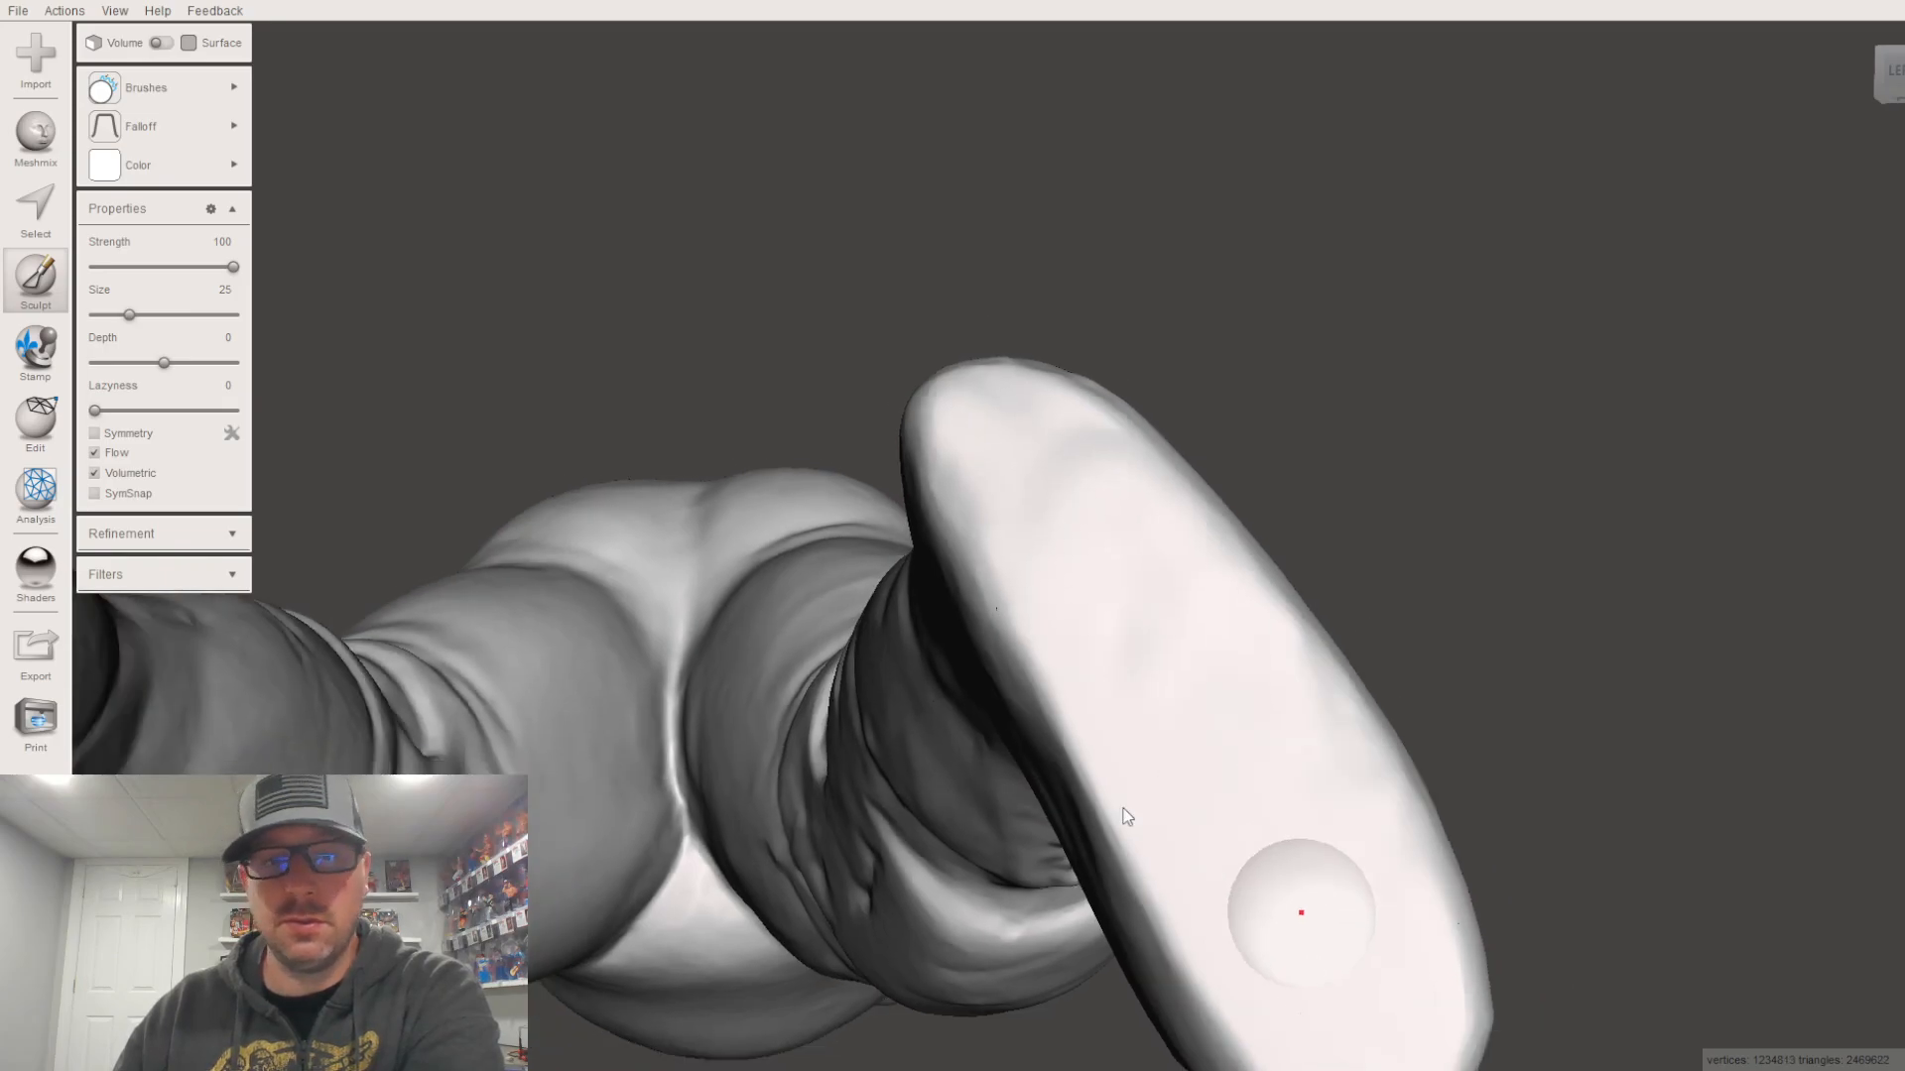
{"action": "right_click_drag", "start_coordinate": [1022, 723], "coordinate": [807, 595]}
{"action": "left_click_drag", "start_coordinate": [968, 565], "coordinate": [982, 652]}
Step: Smooth the seam running between the buttocks and inner thighs
{"action": "right_click_drag", "start_coordinate": [1012, 778], "coordinate": [1003, 532]}
{"action": "right_click_drag", "start_coordinate": [1077, 750], "coordinate": [1002, 665]}
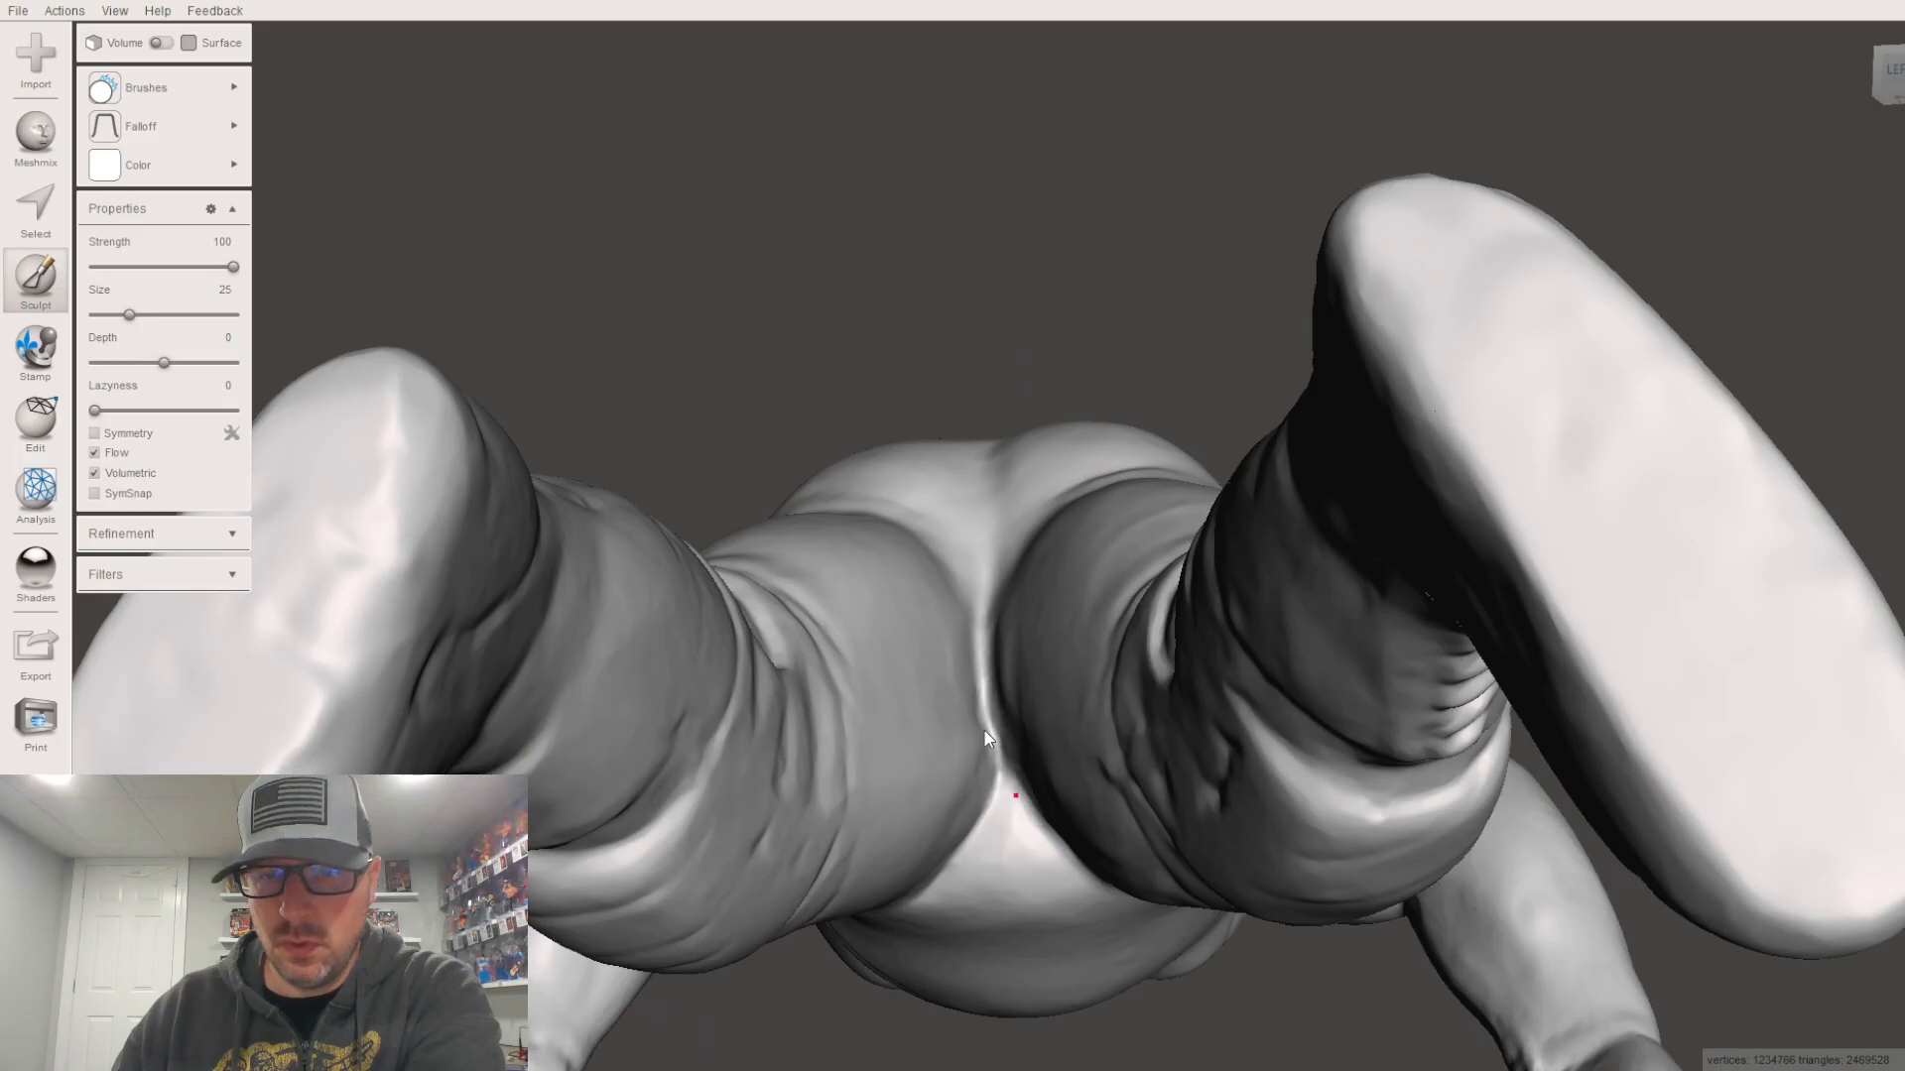
{"action": "left_click_drag", "start_coordinate": [969, 635], "coordinate": [987, 799]}
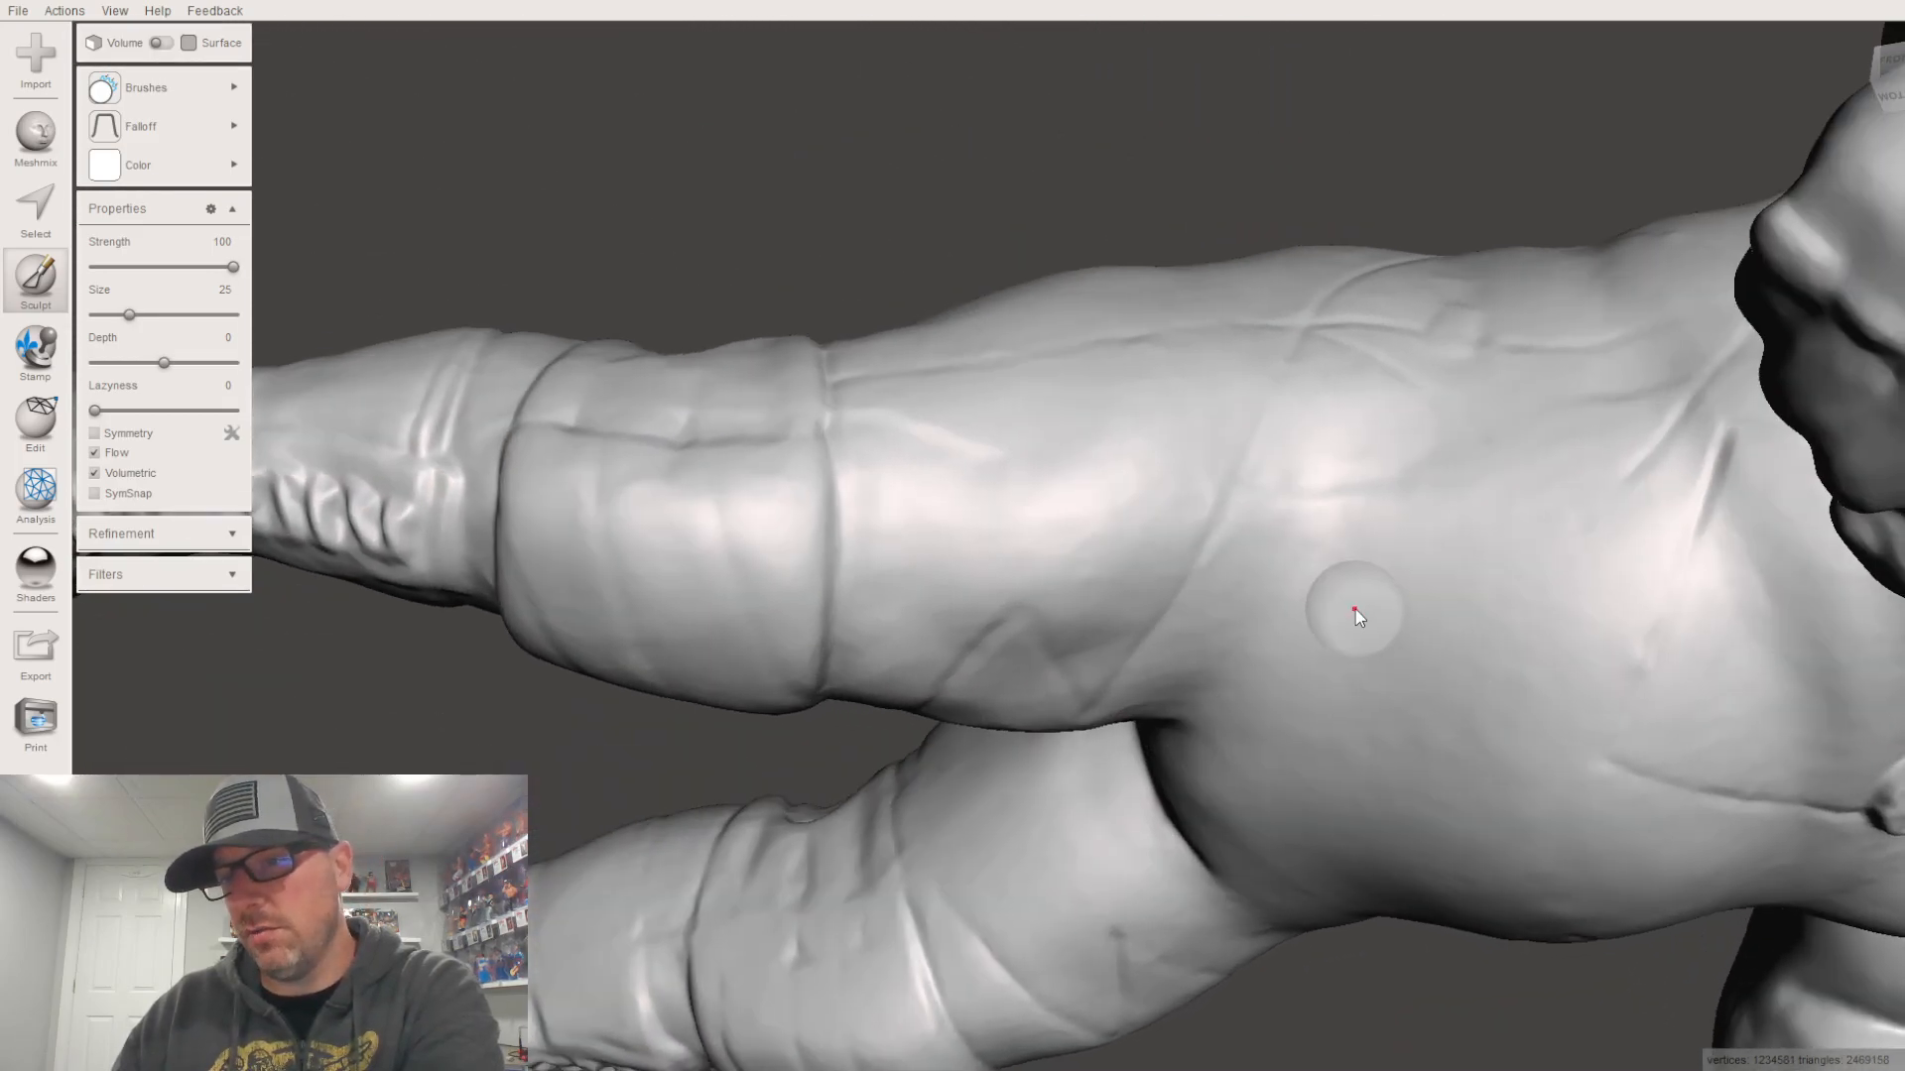
Step: Smooth the front of the hip and the groin crease below the belly
{"action": "right_click_drag", "start_coordinate": [1357, 616], "coordinate": [1064, 652]}
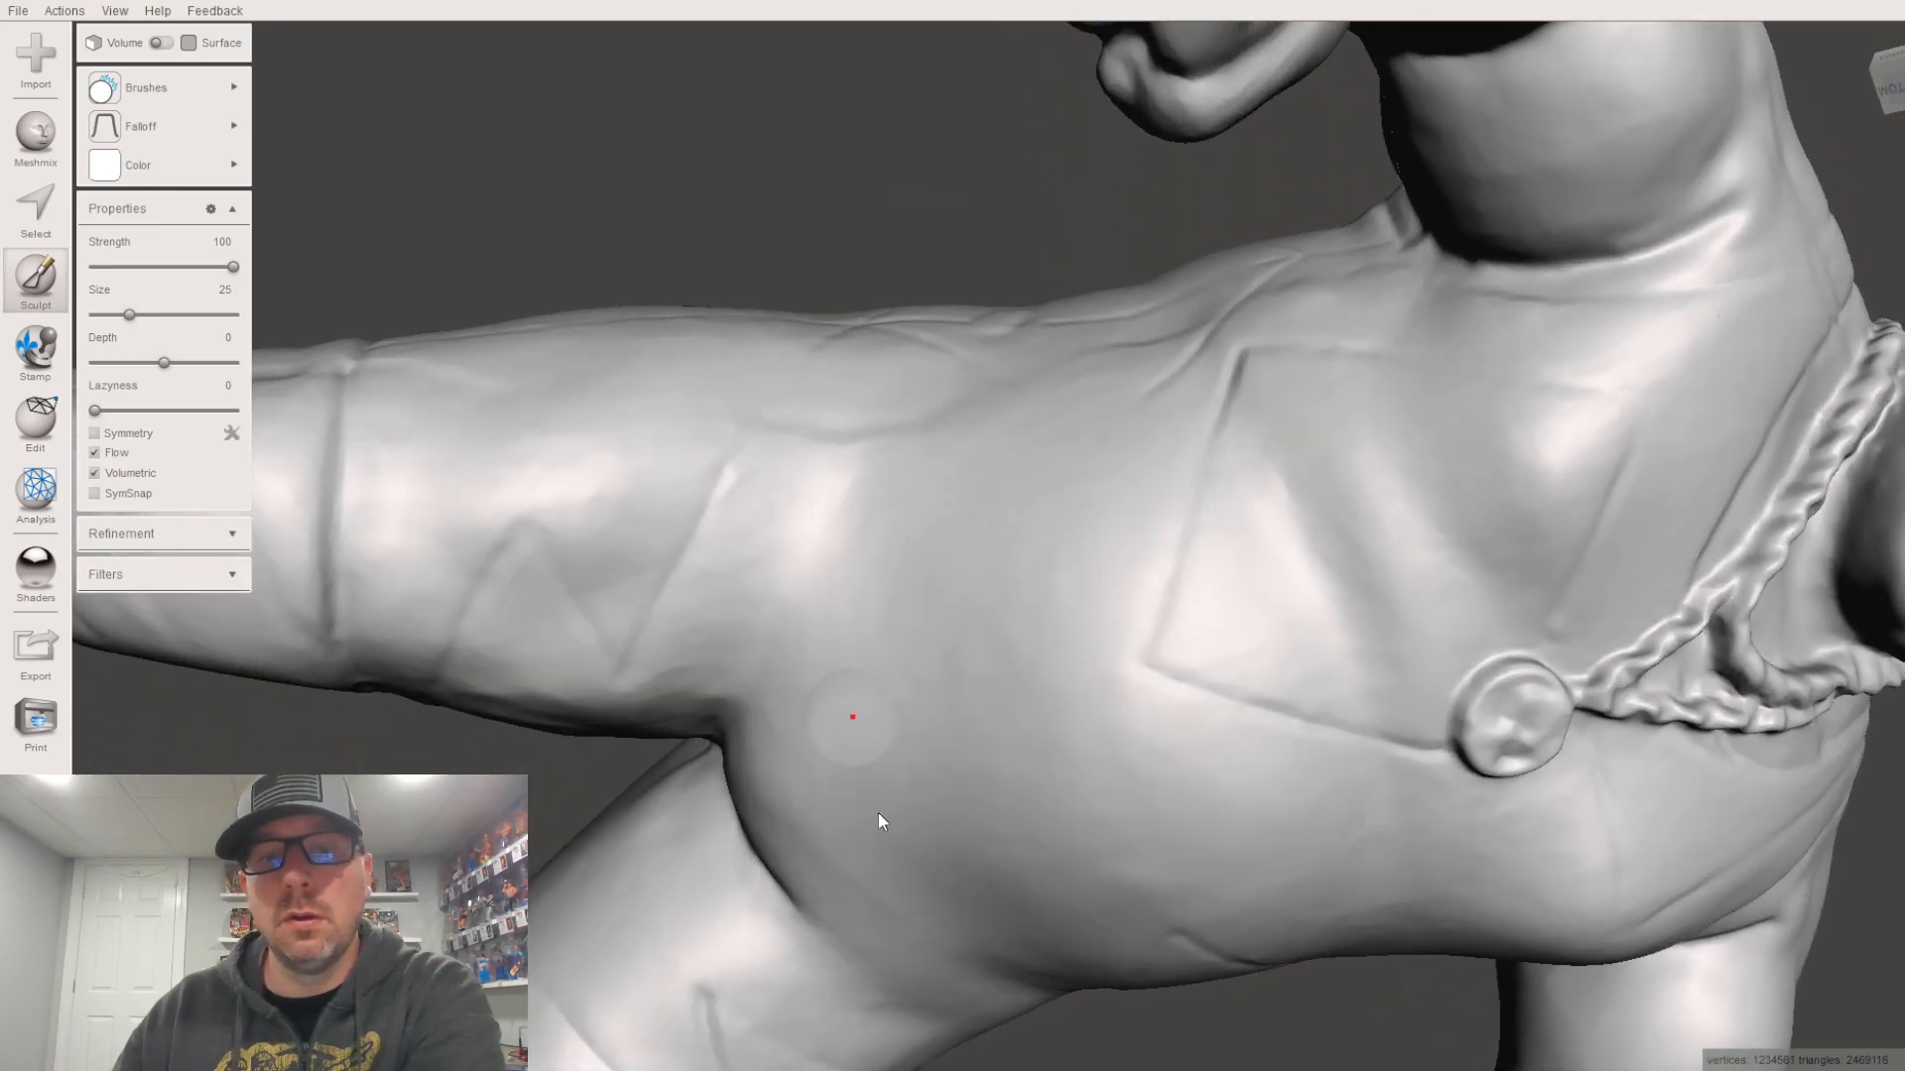
{"action": "right_click_drag", "start_coordinate": [1074, 861], "coordinate": [788, 603]}
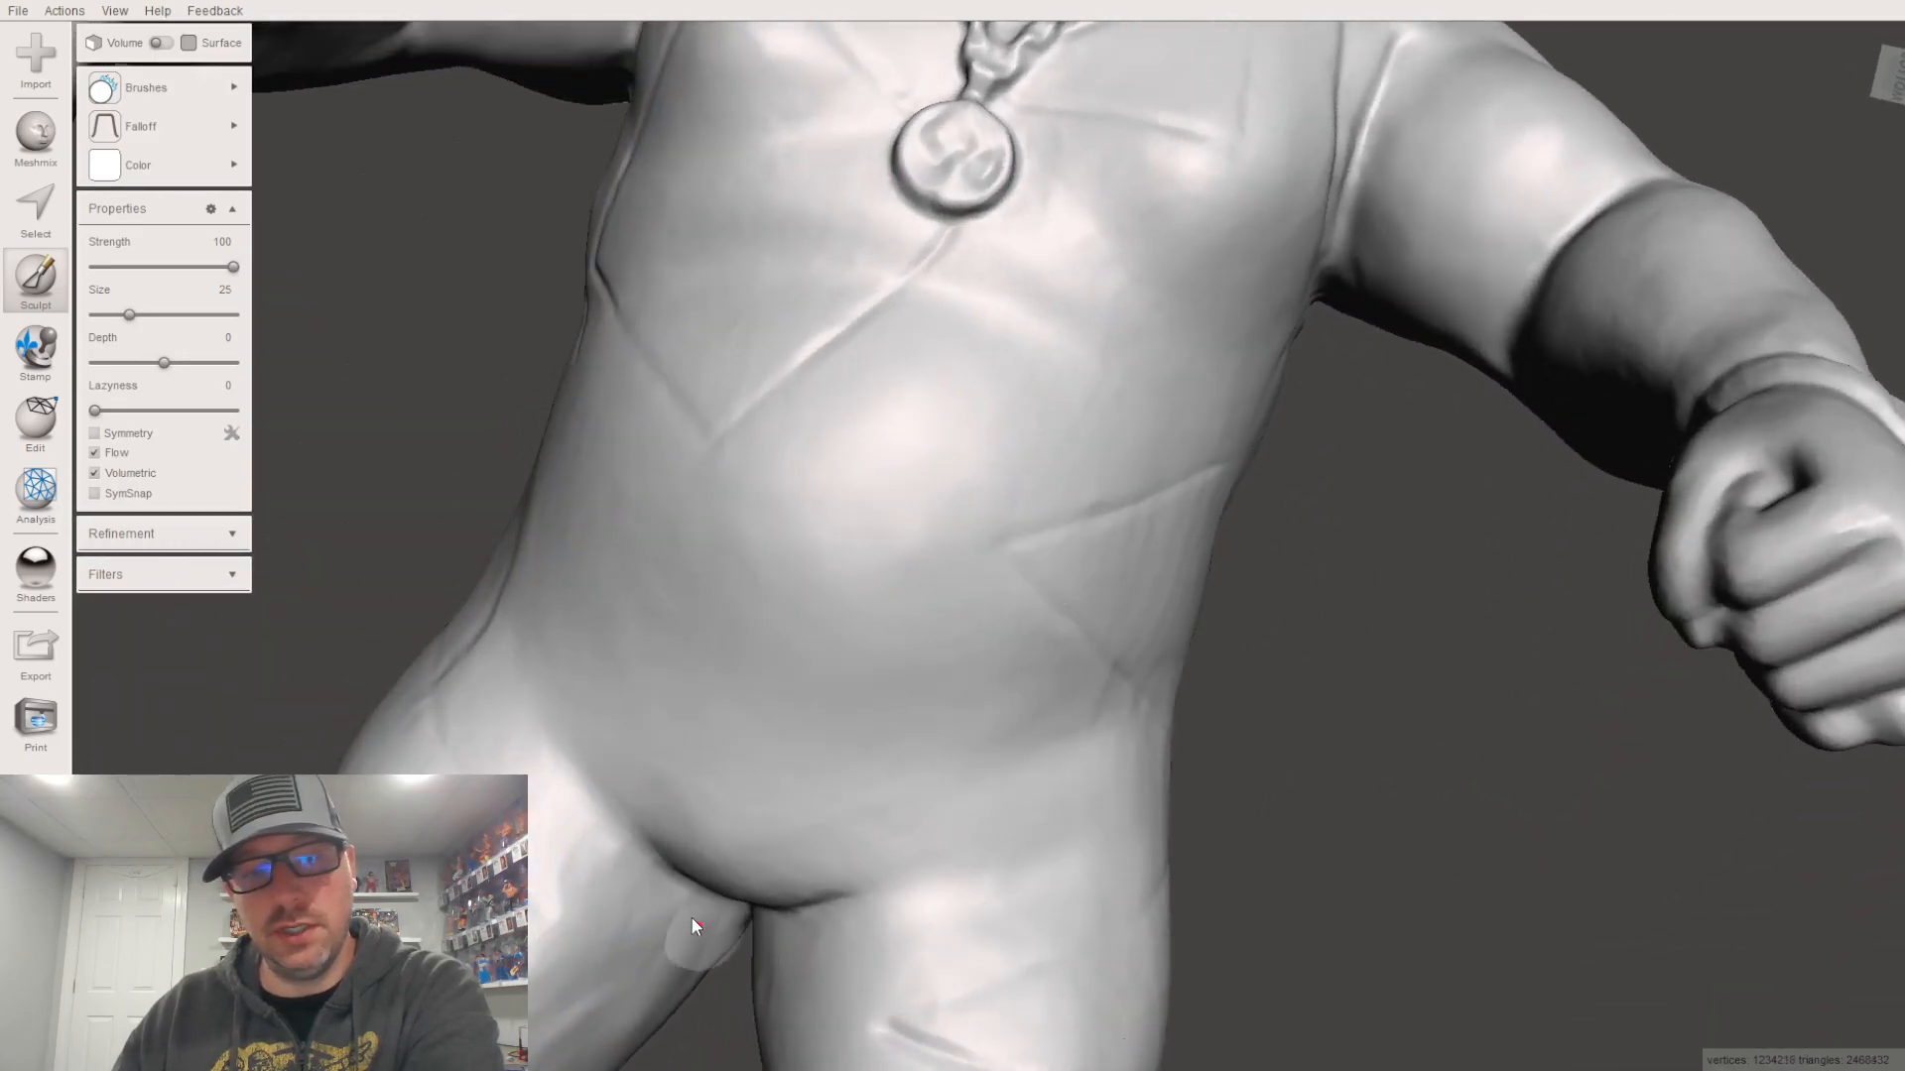
{"action": "mouse_move", "coordinate": [582, 782]}
{"action": "left_mouse_down"}
{"action": "mouse_move", "coordinate": [738, 831]}
{"action": "mouse_move", "coordinate": [948, 790]}
{"action": "mouse_move", "coordinate": [656, 846]}
{"action": "left_mouse_up"}
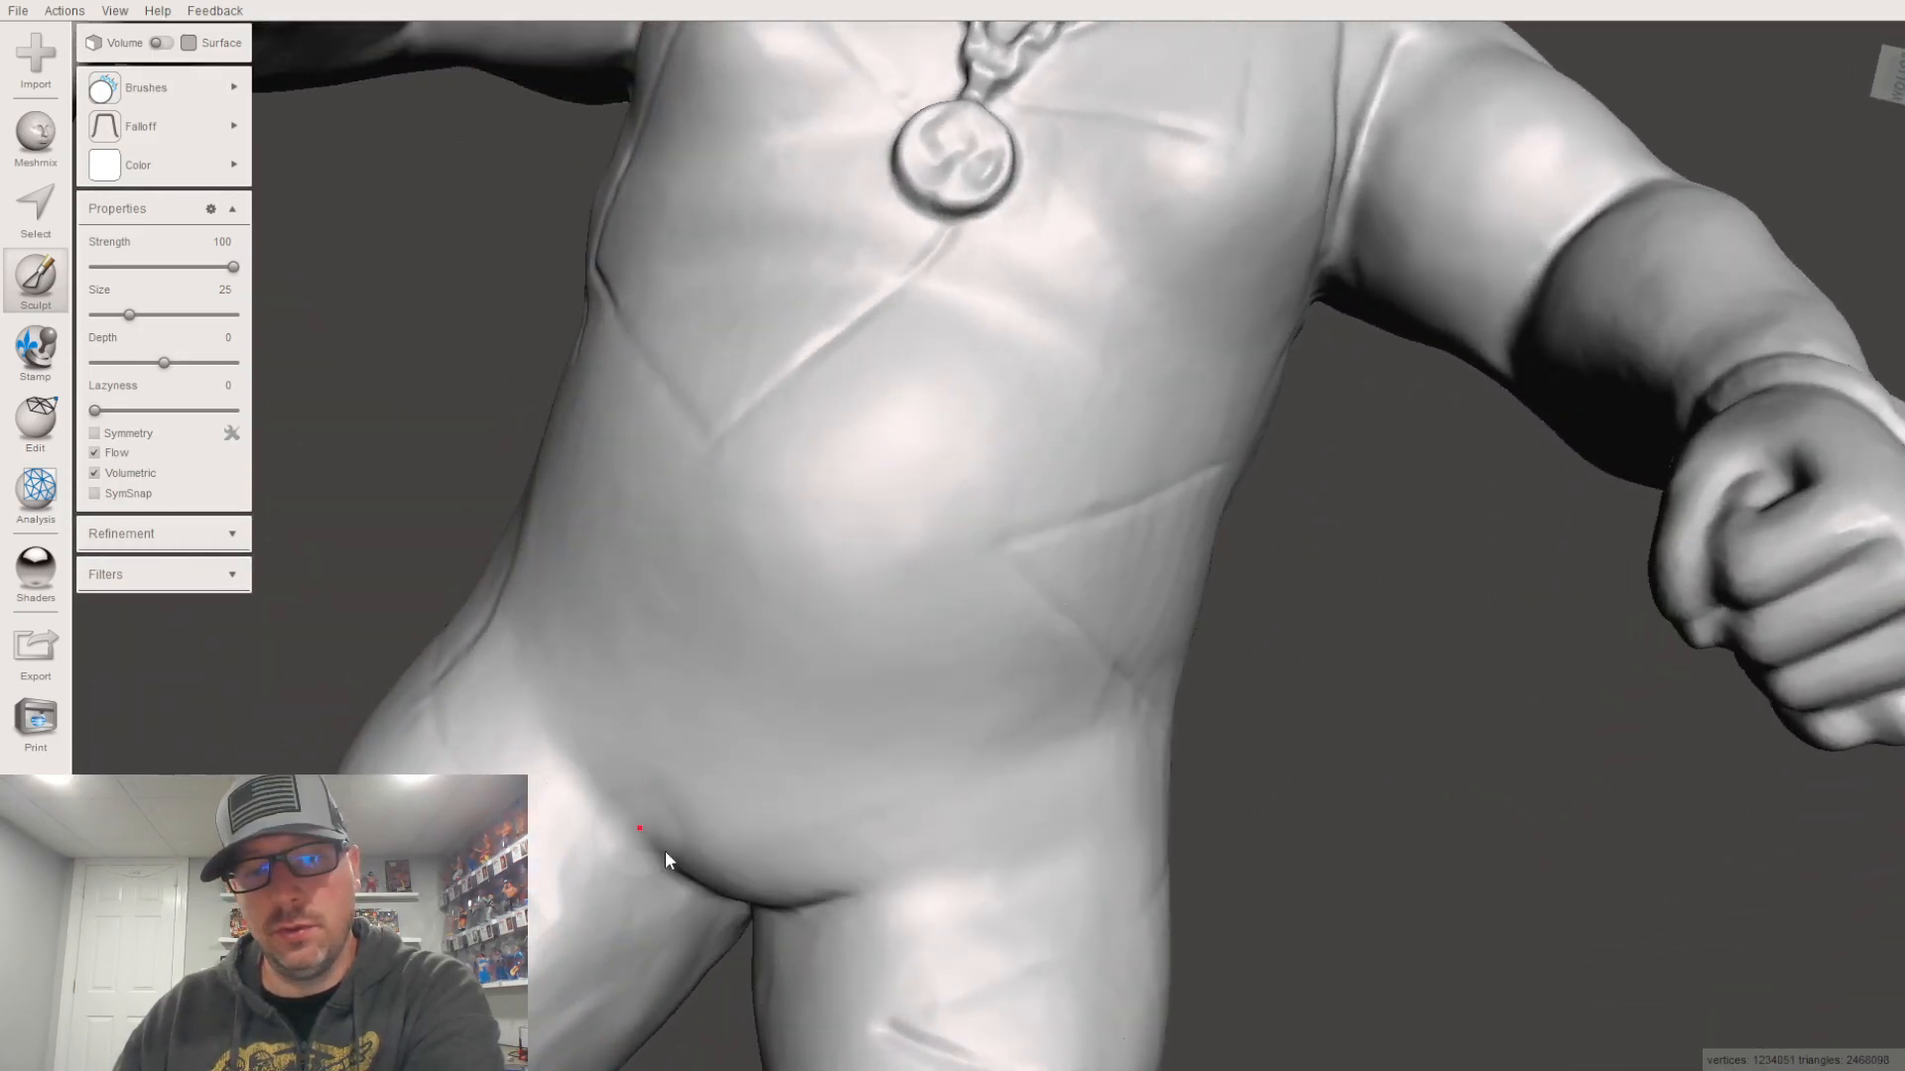
Step: Smooth the rough spots on the back of the torso and the backs of the arms
{"action": "middle_click_drag", "start_coordinate": [919, 861], "coordinate": [1071, 1054]}
{"action": "right_click_drag", "start_coordinate": [986, 915], "coordinate": [1352, 628]}
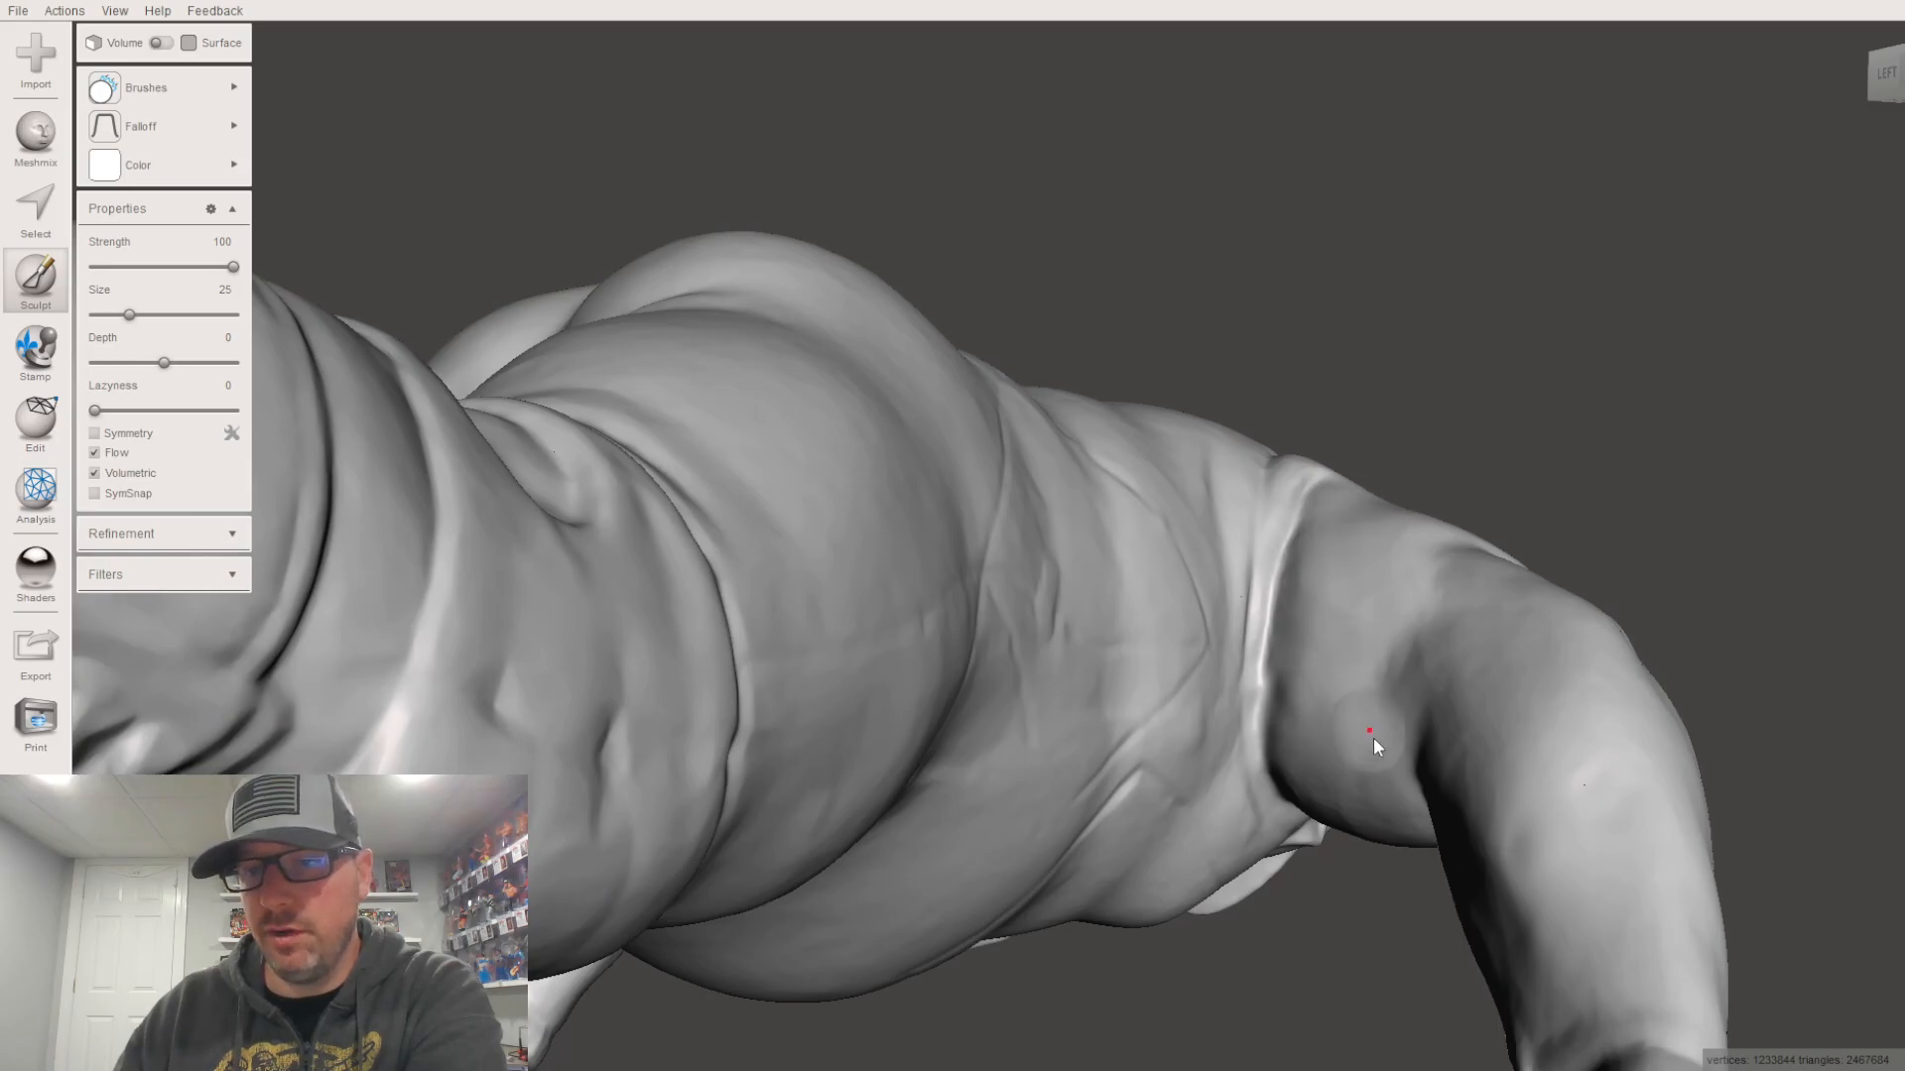
{"action": "right_click_drag", "start_coordinate": [694, 645], "coordinate": [807, 958]}
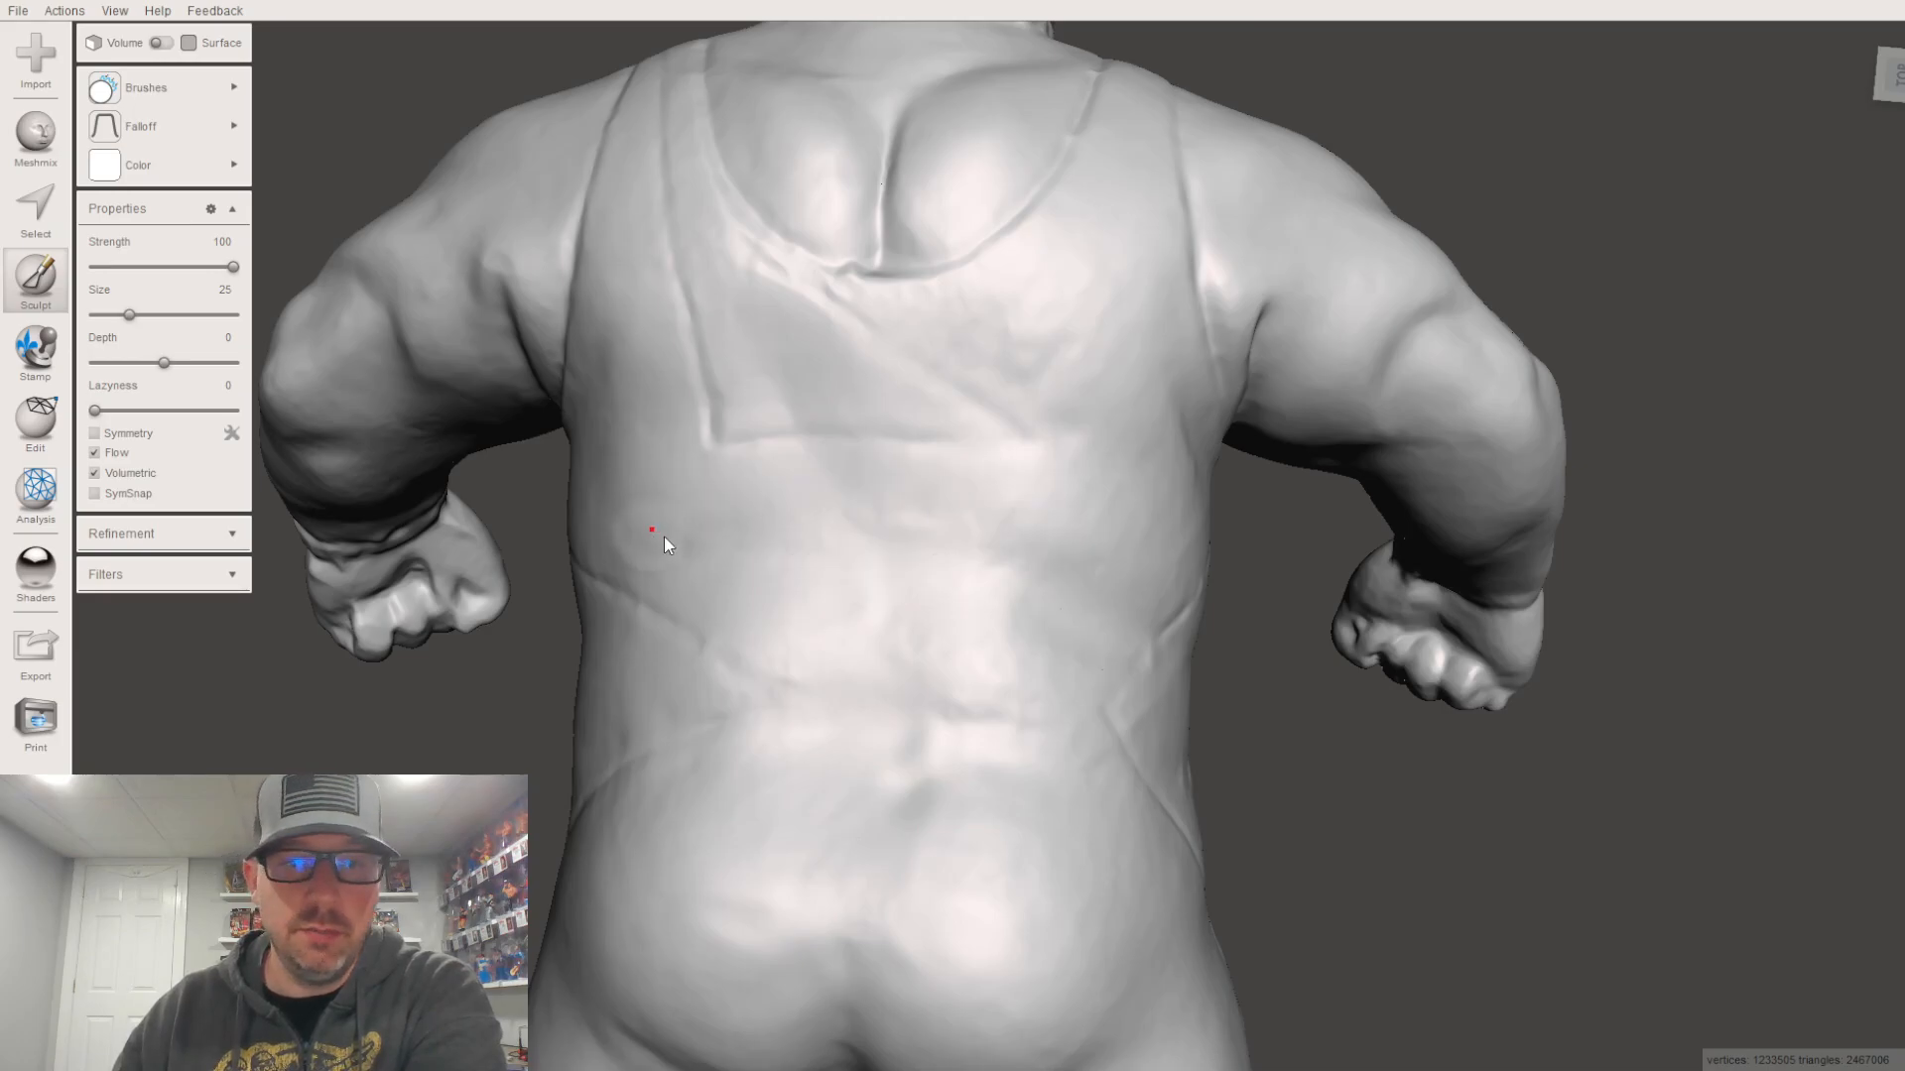
{"action": "right_click_drag", "start_coordinate": [1049, 557], "coordinate": [1186, 604]}
{"action": "mouse_move", "coordinate": [1167, 707]}
{"action": "left_mouse_down"}
{"action": "mouse_move", "coordinate": [1127, 506]}
{"action": "mouse_move", "coordinate": [1156, 314]}
{"action": "mouse_move", "coordinate": [1229, 346]}
{"action": "mouse_move", "coordinate": [1357, 456]}
{"action": "mouse_move", "coordinate": [1450, 478]}
{"action": "left_mouse_up"}
{"action": "mouse_move", "coordinate": [1450, 478]}
{"action": "right_mouse_down"}
{"action": "mouse_move", "coordinate": [1267, 567]}
{"action": "mouse_move", "coordinate": [1141, 387]}
{"action": "right_mouse_up"}
{"action": "mouse_move", "coordinate": [1091, 328]}
{"action": "right_mouse_down"}
{"action": "mouse_move", "coordinate": [1330, 629]}
{"action": "mouse_move", "coordinate": [1080, 331]}
{"action": "right_mouse_up"}
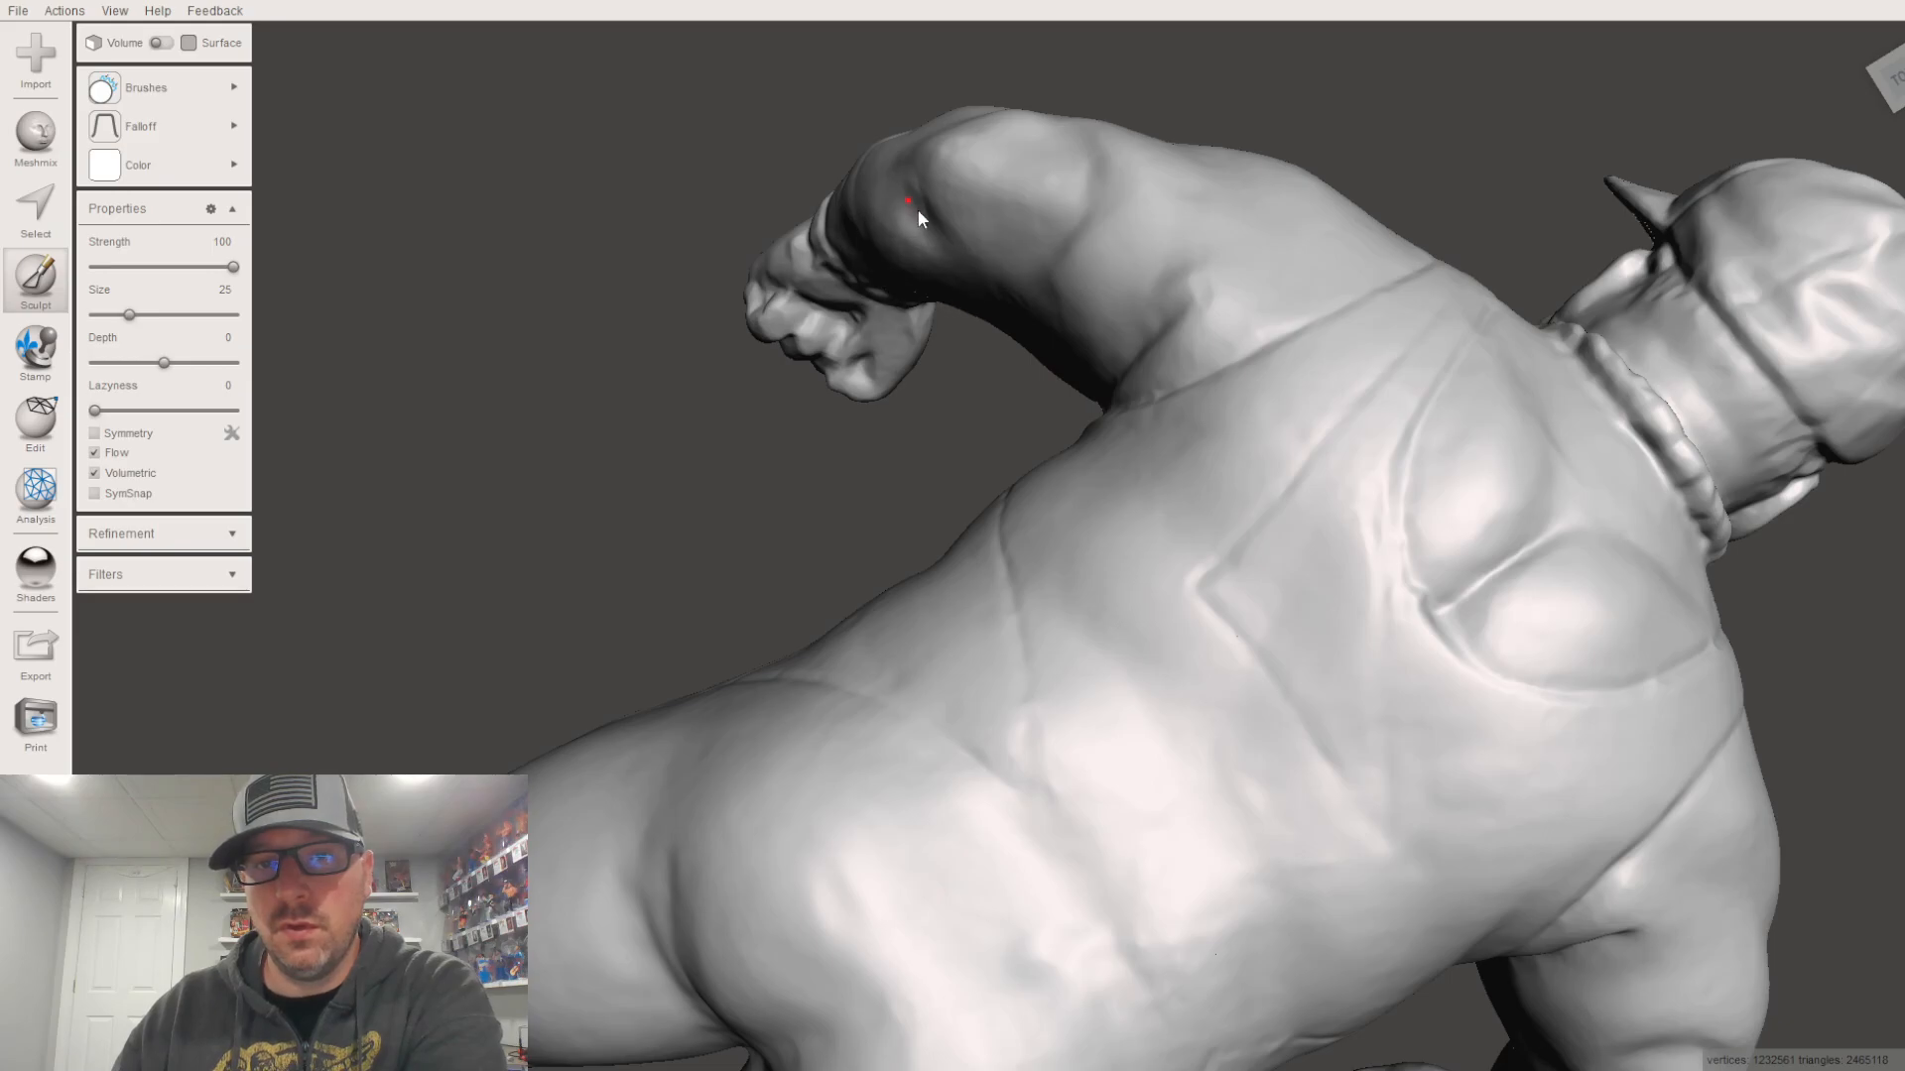
Step: View the whole figure from the front to check the smoothed surface
{"action": "right_click_drag", "start_coordinate": [1237, 451], "coordinate": [1832, 349]}
{"action": "scroll", "coordinate": [716, 782], "scroll_direction": "down", "scroll_amount": 10}
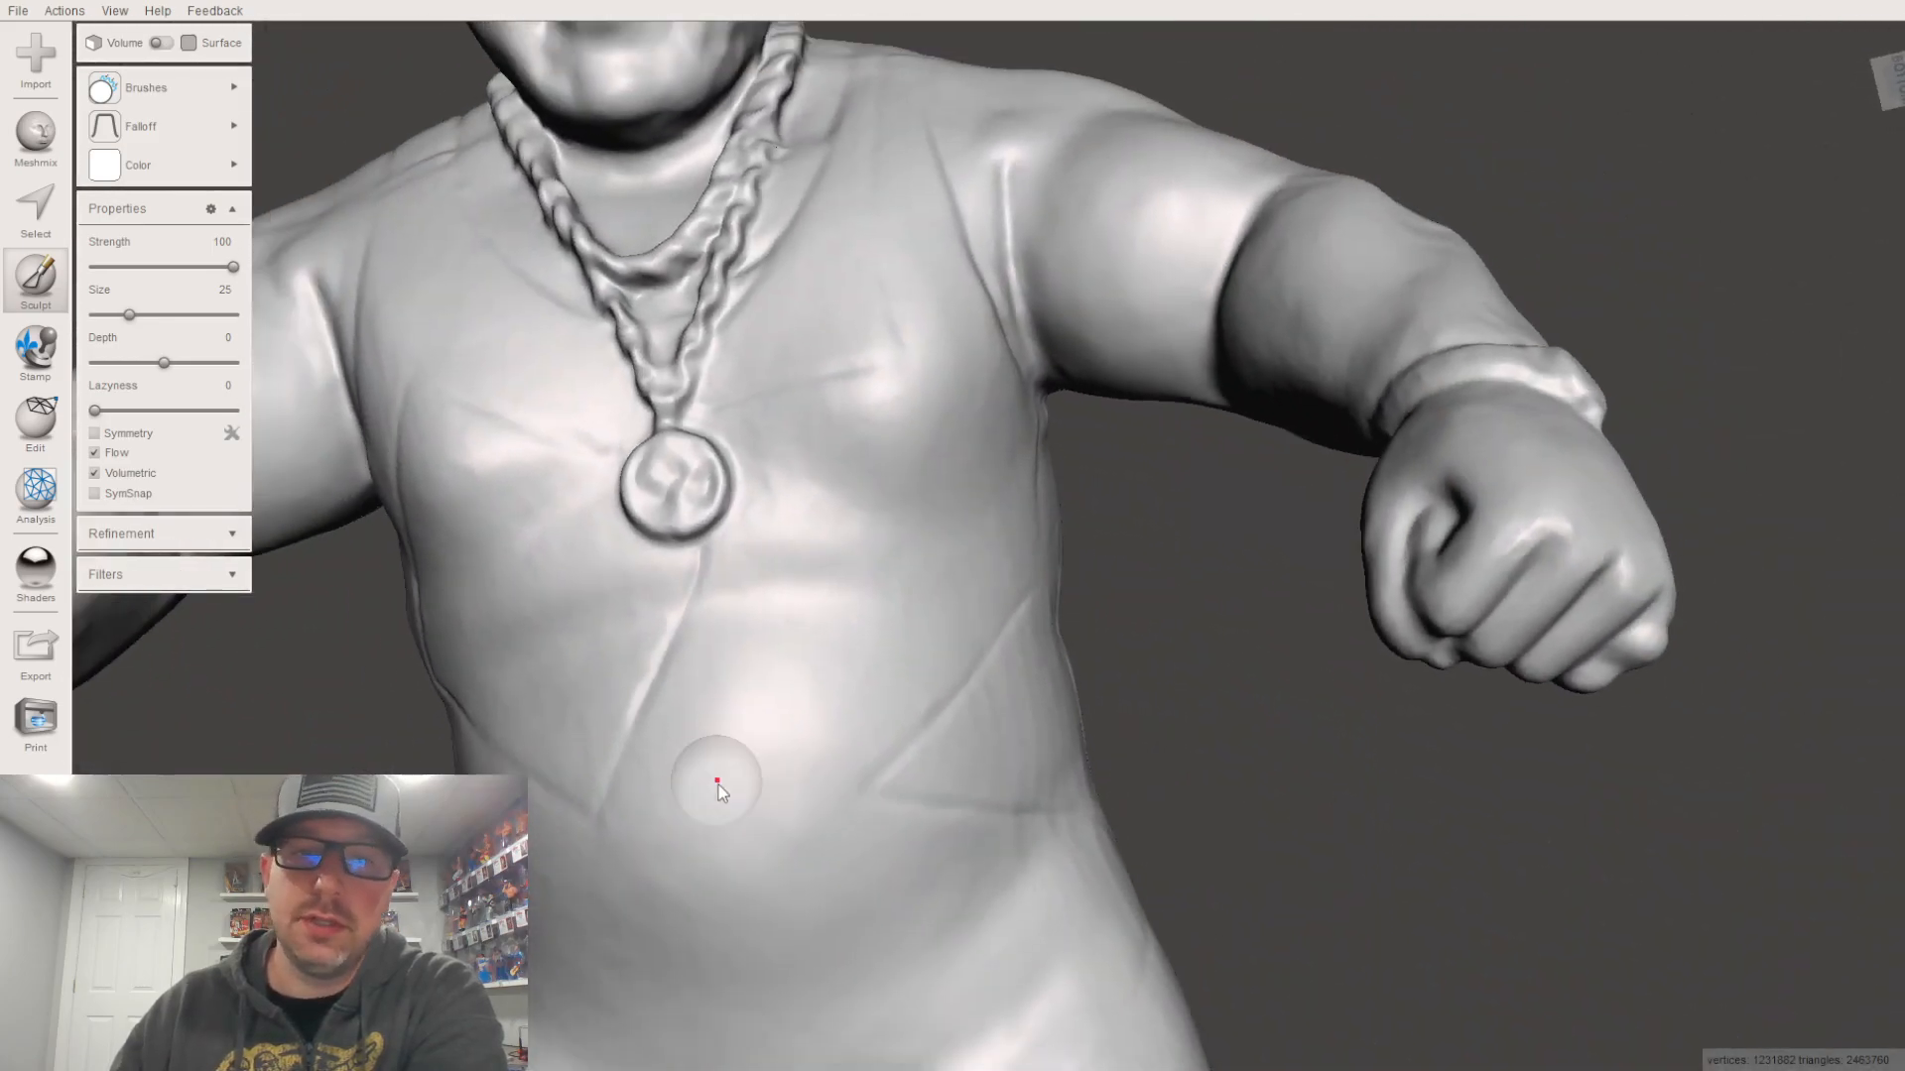
{"action": "right_click_drag", "start_coordinate": [788, 706], "coordinate": [990, 672]}
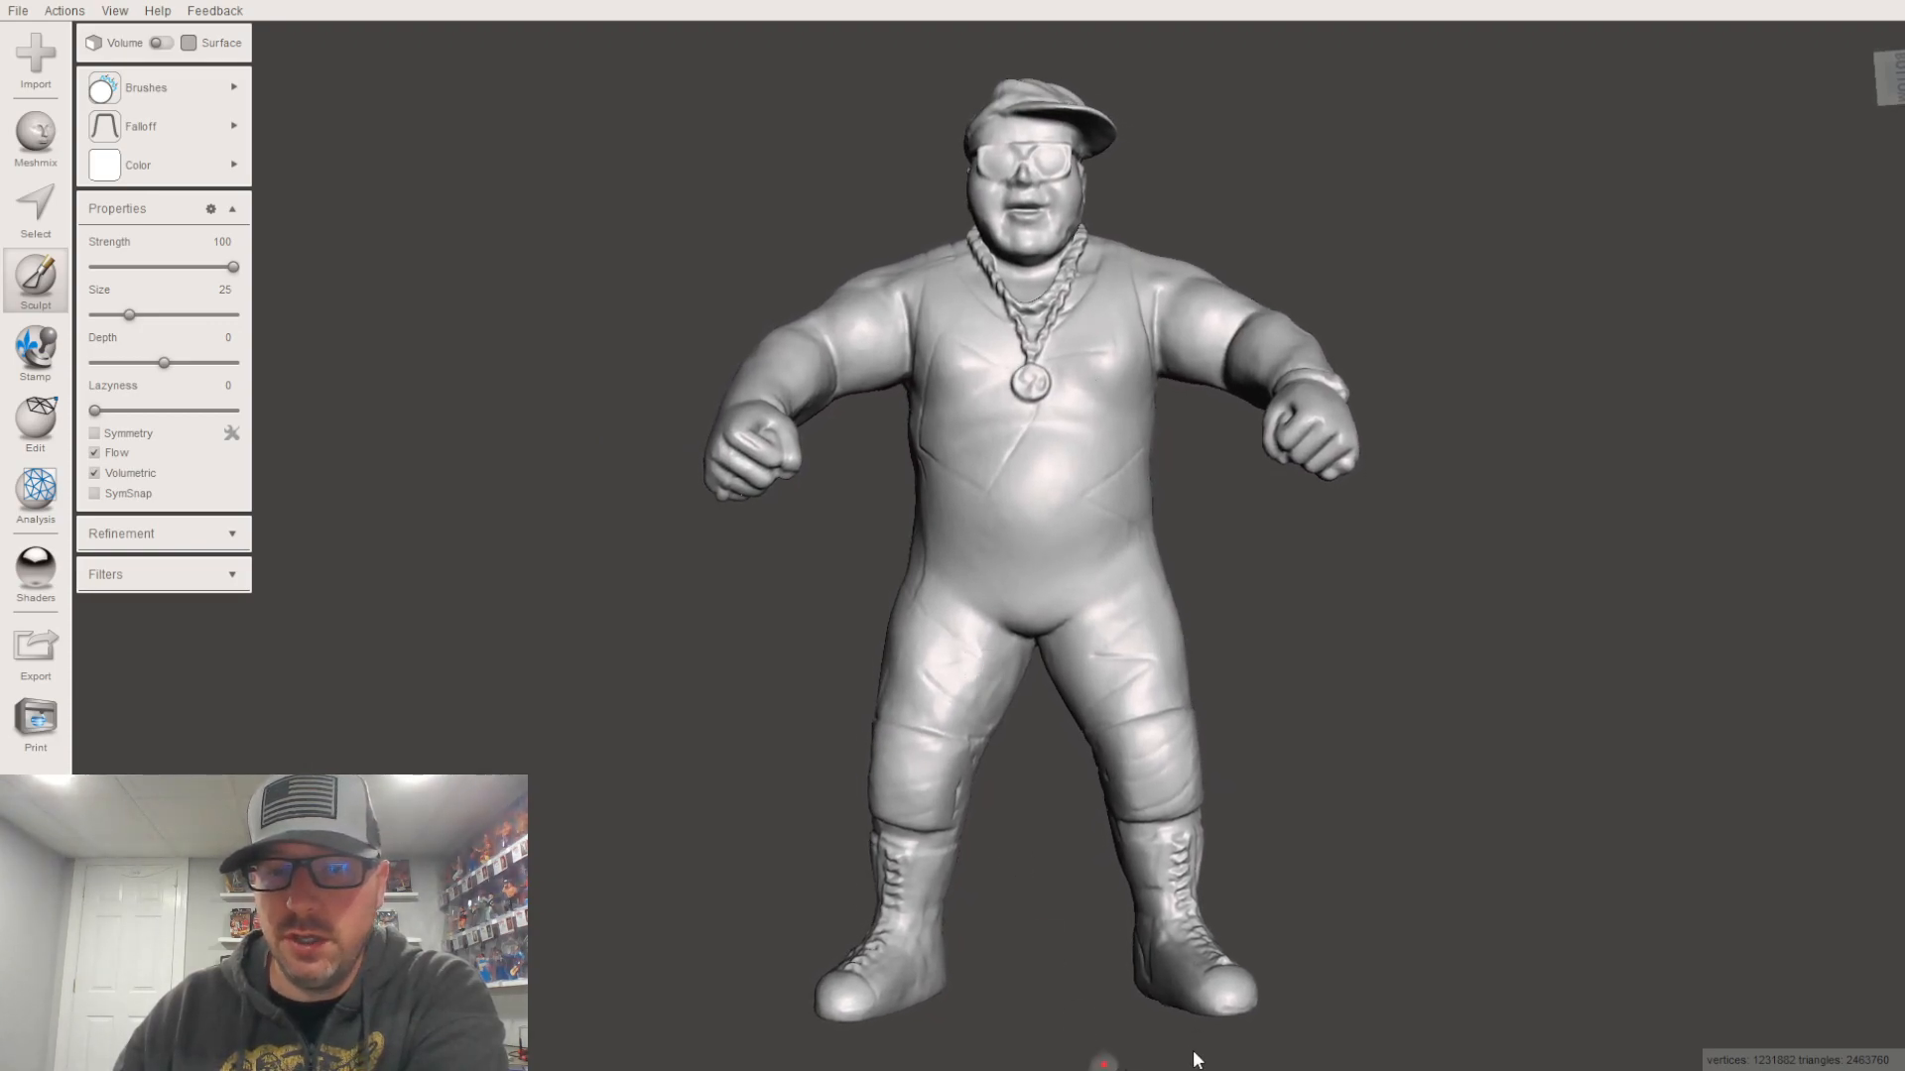